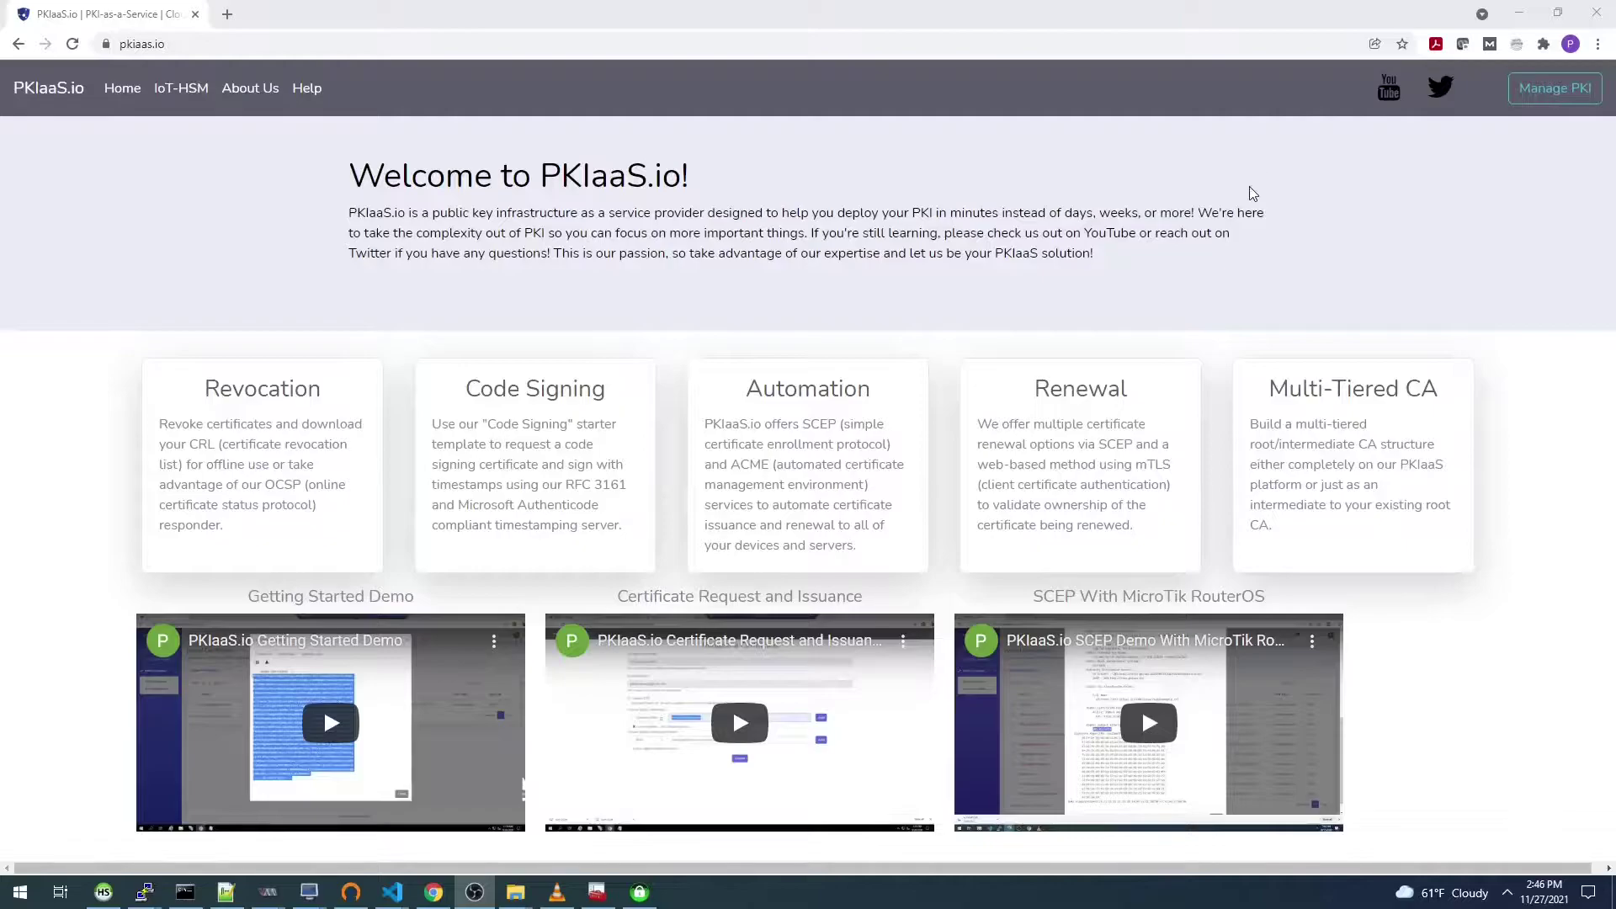
Step: Open Certify The Web from the taskbar over the PKIaaS.io page
{"action": "left_click", "coordinate": [640, 892]}
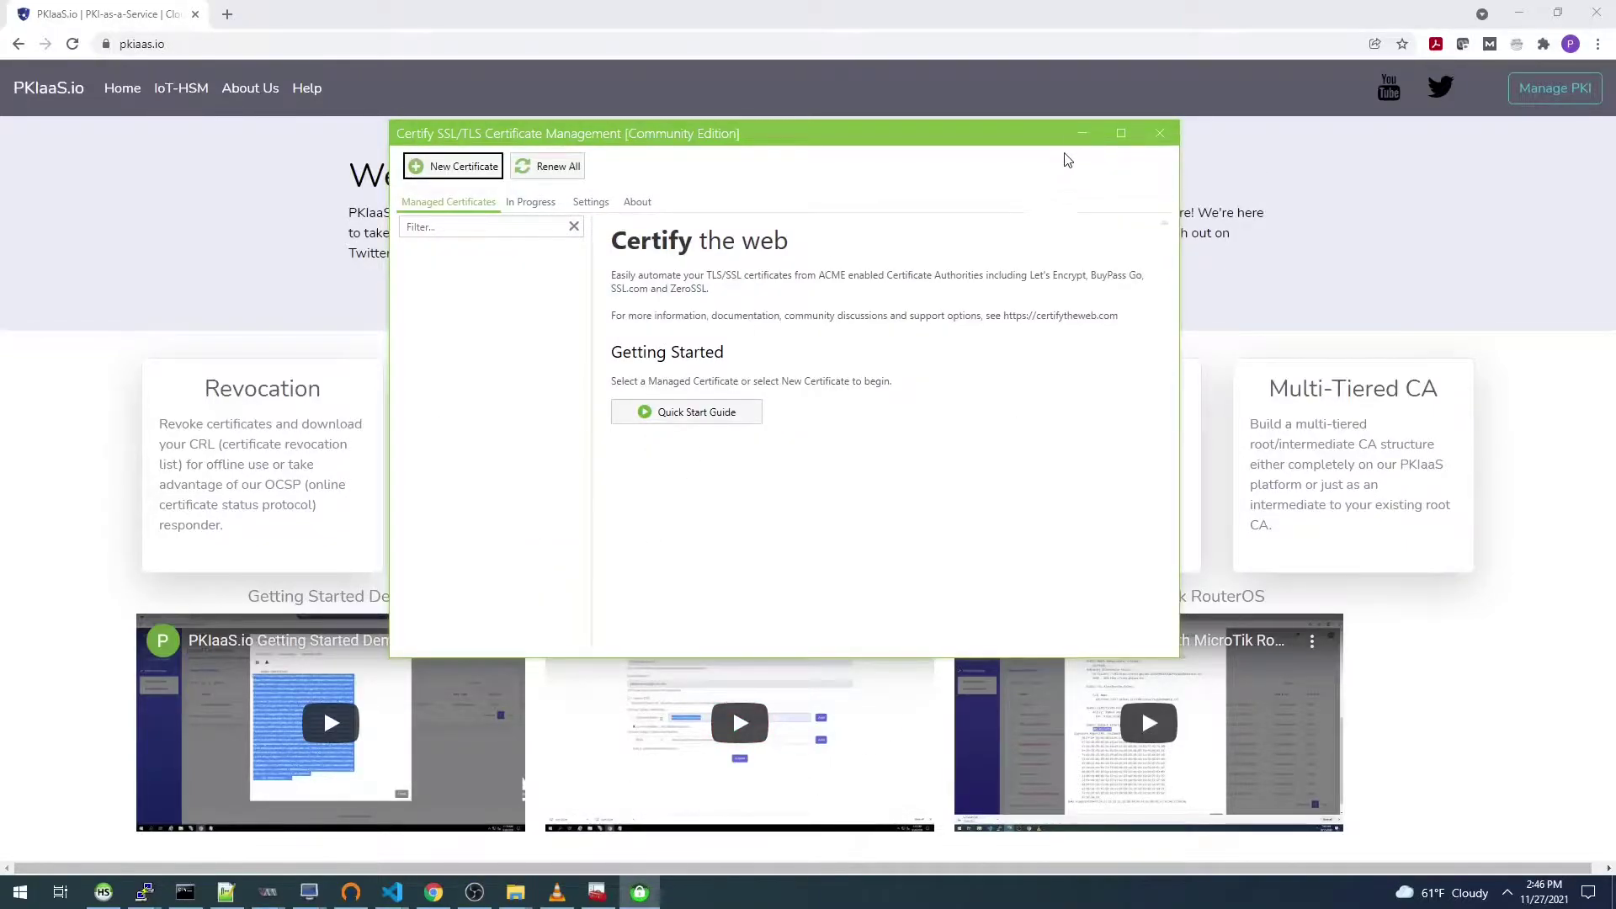
Step: Minimize Chrome, start a new certificate, check the offered authorities, and cancel ACME account registration
{"action": "left_click", "coordinate": [1521, 18]}
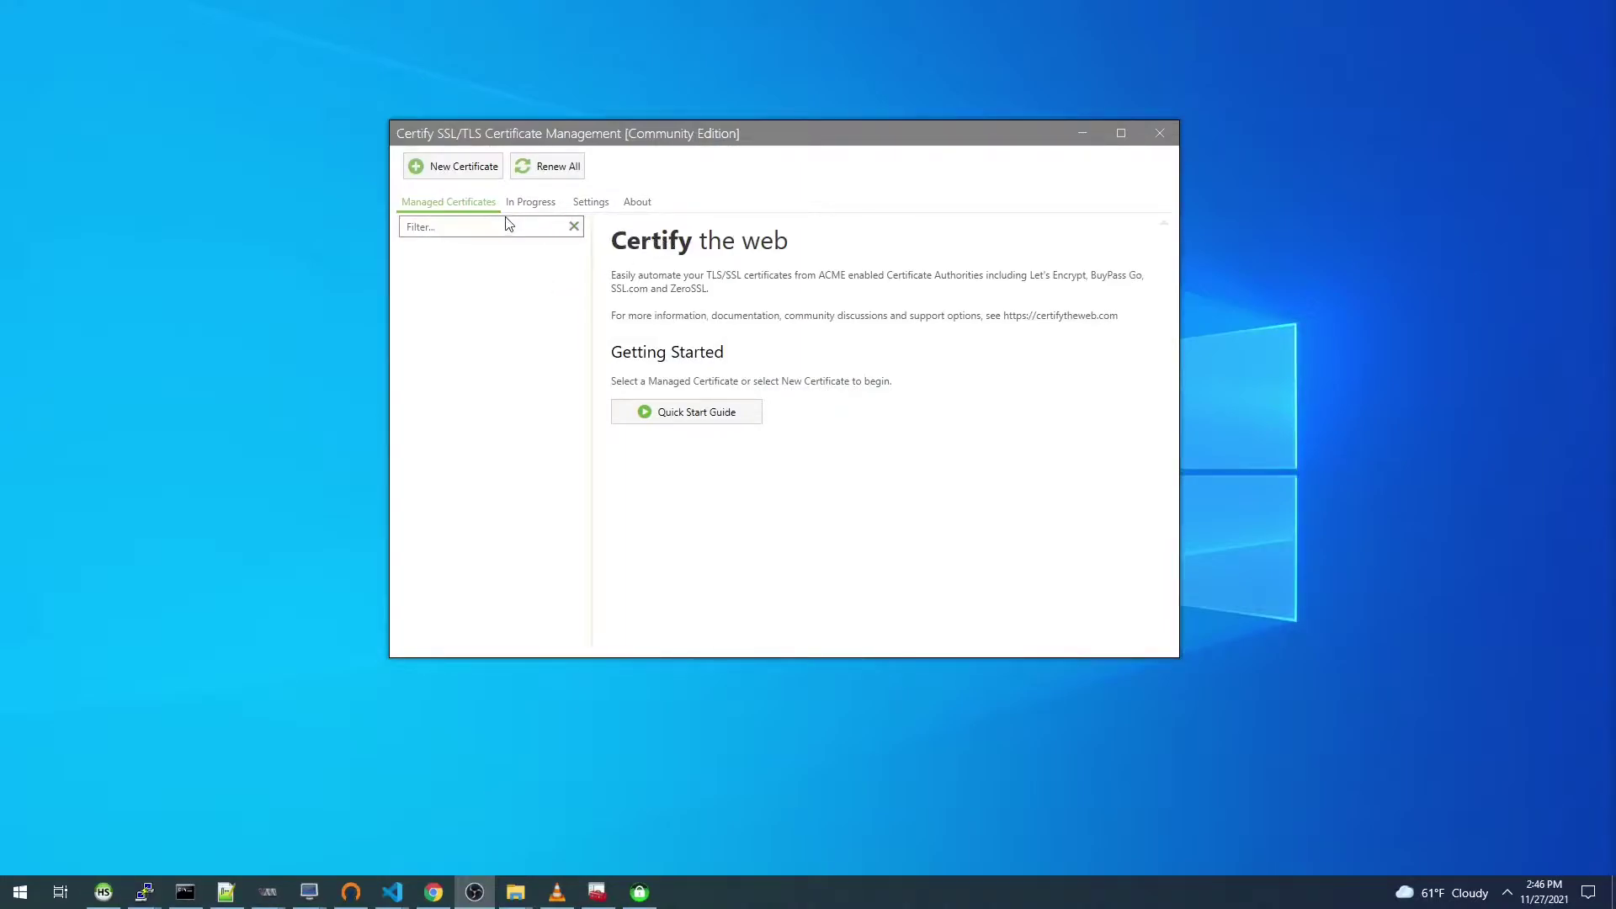
{"action": "left_click", "coordinate": [444, 169]}
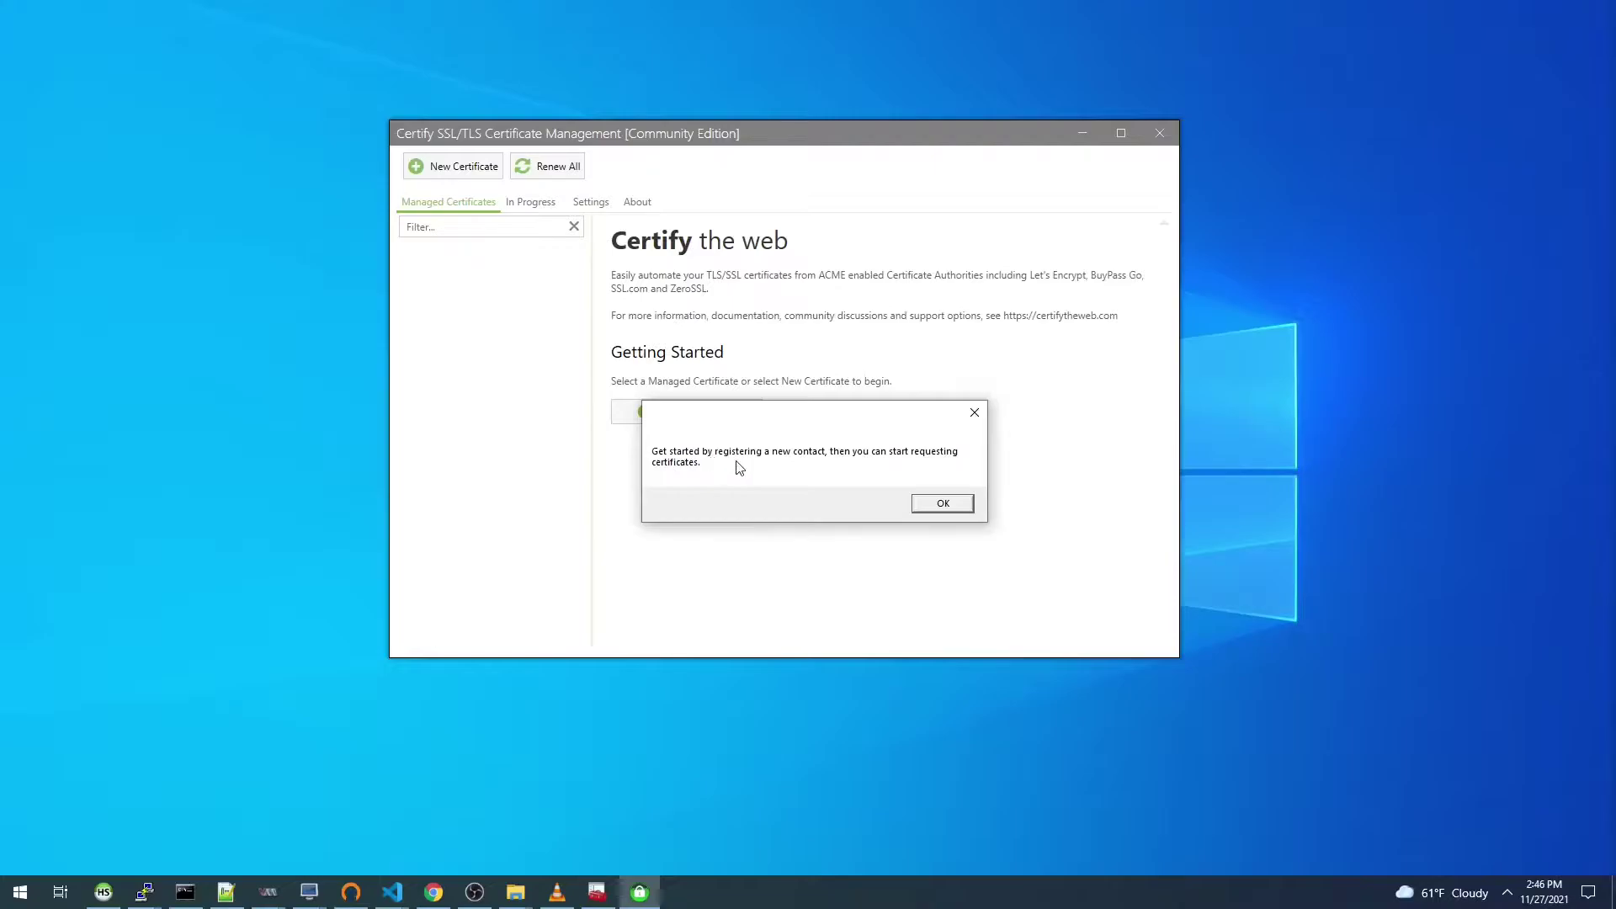
{"action": "left_click", "coordinate": [936, 505]}
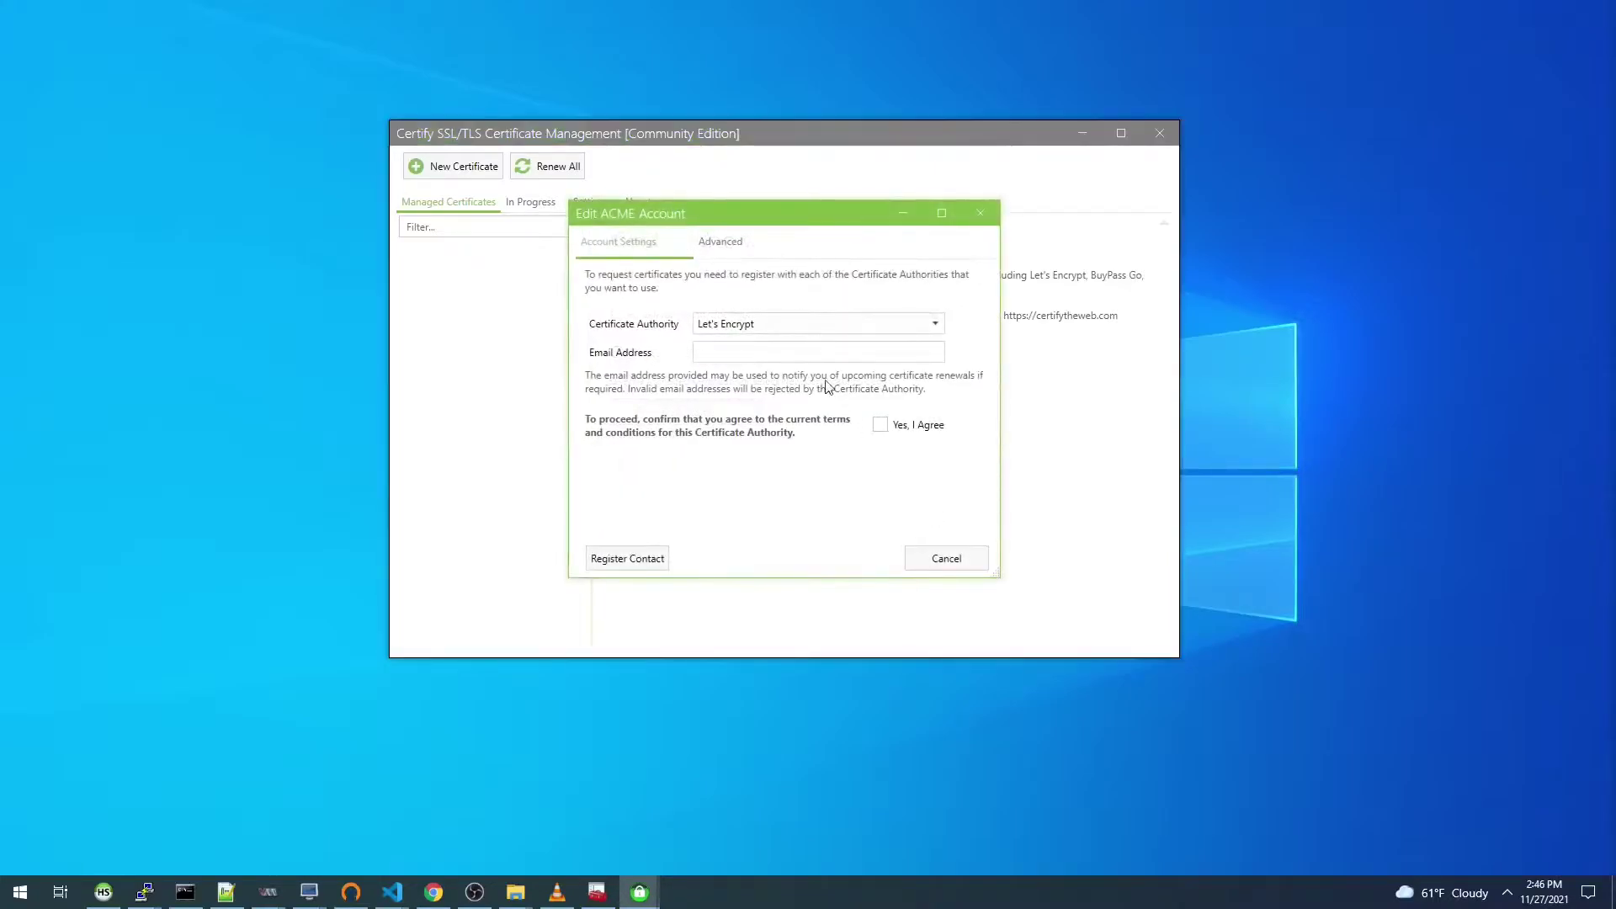
{"action": "left_click", "coordinate": [819, 327]}
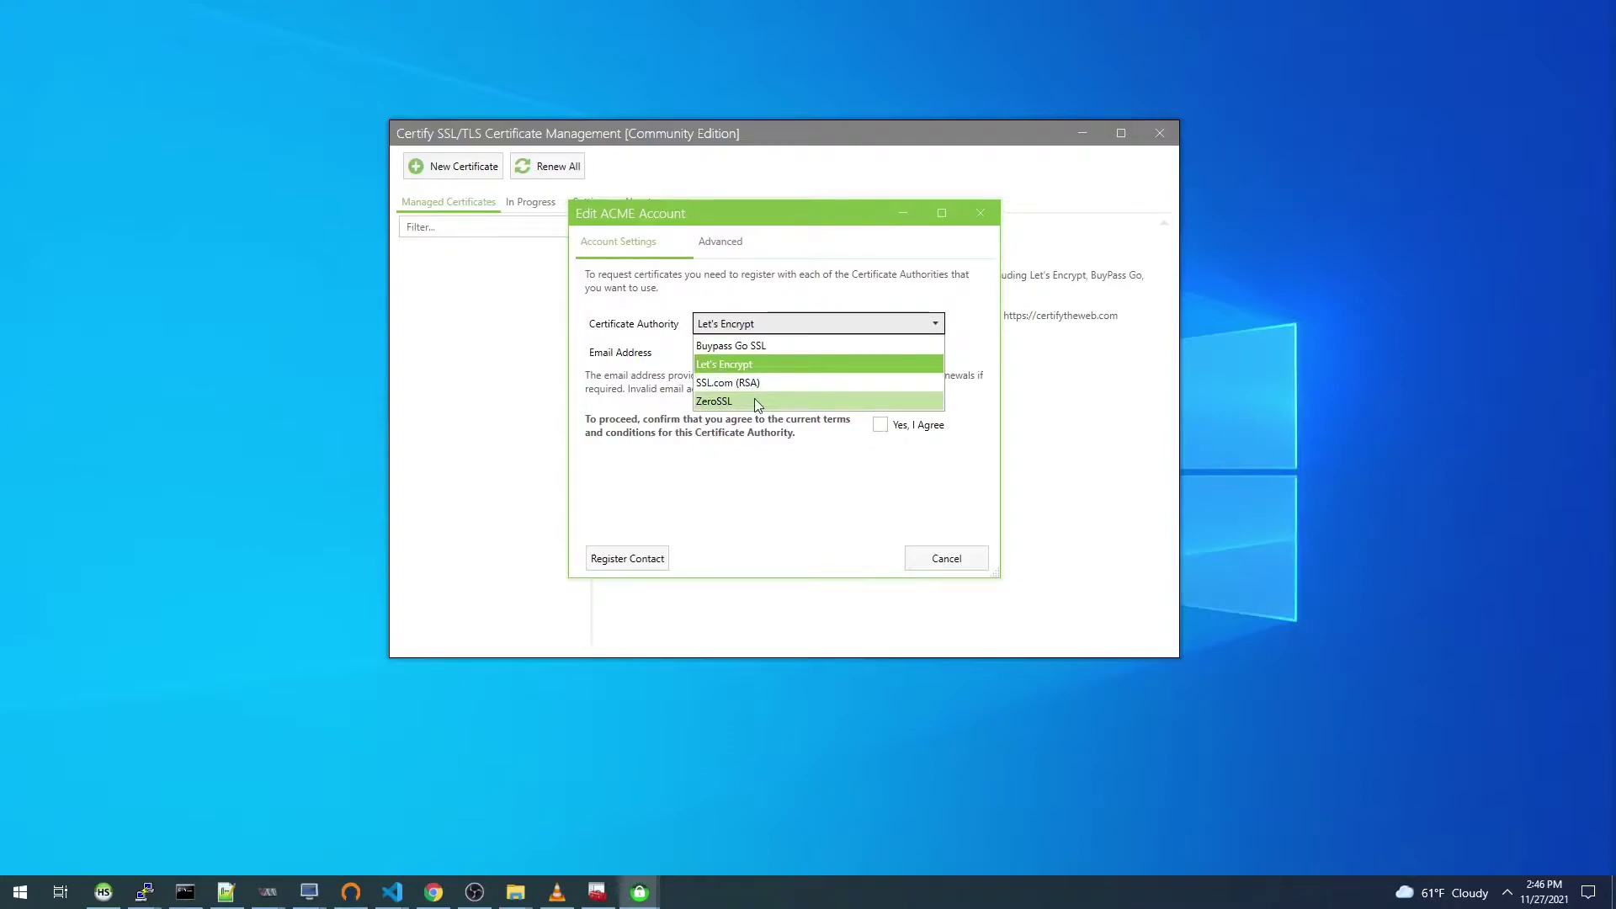
{"action": "left_click", "coordinate": [933, 324]}
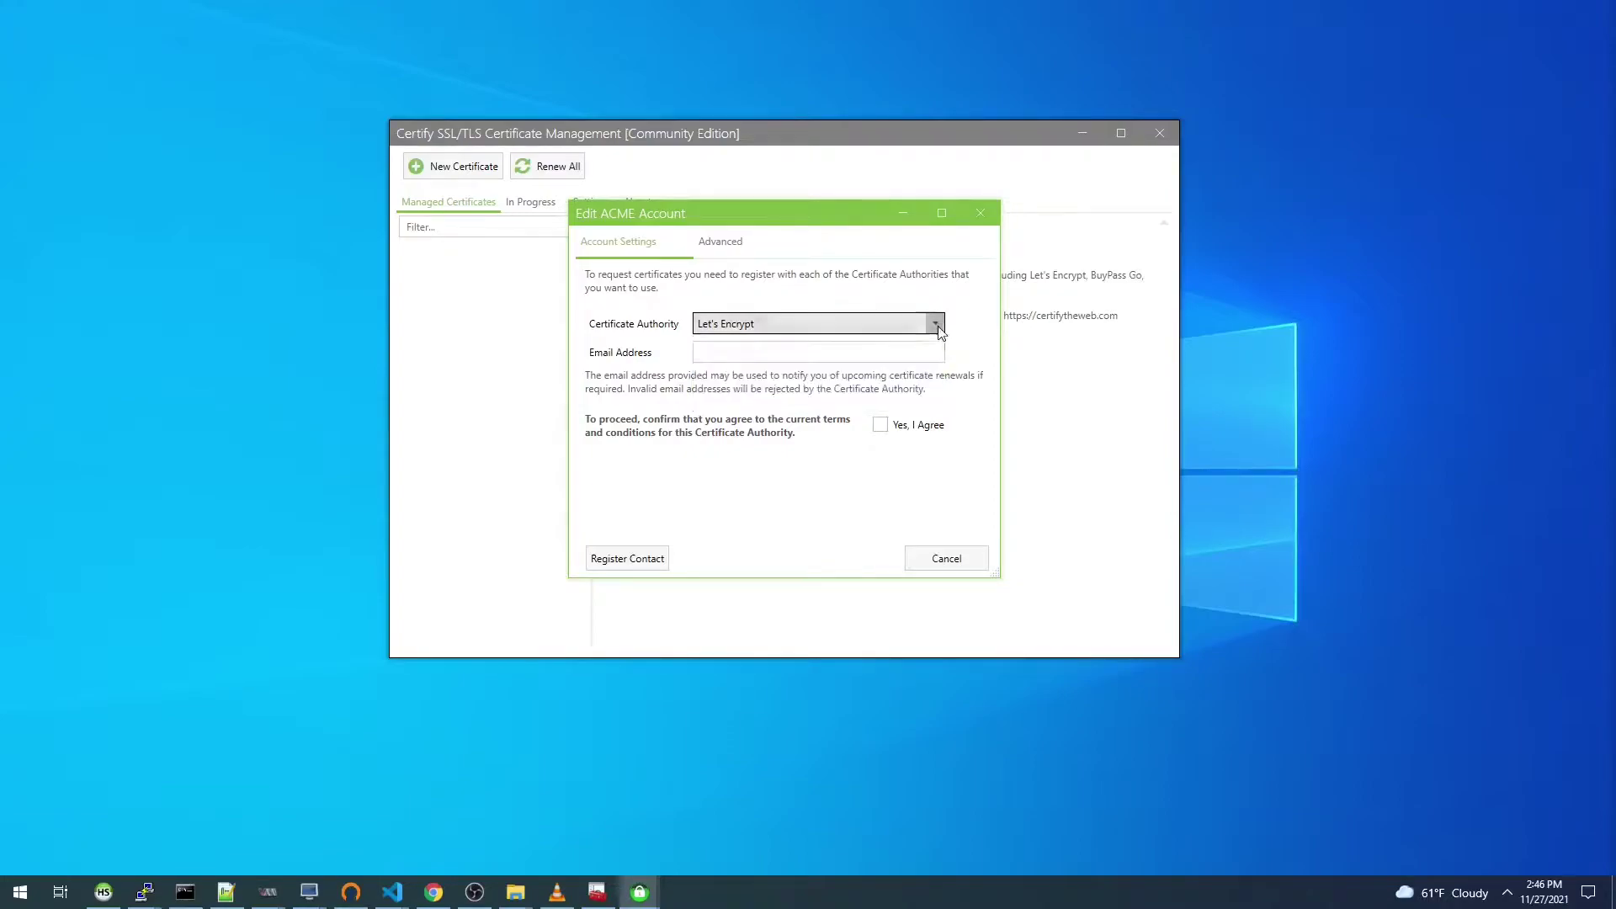
{"action": "left_click", "coordinate": [929, 563]}
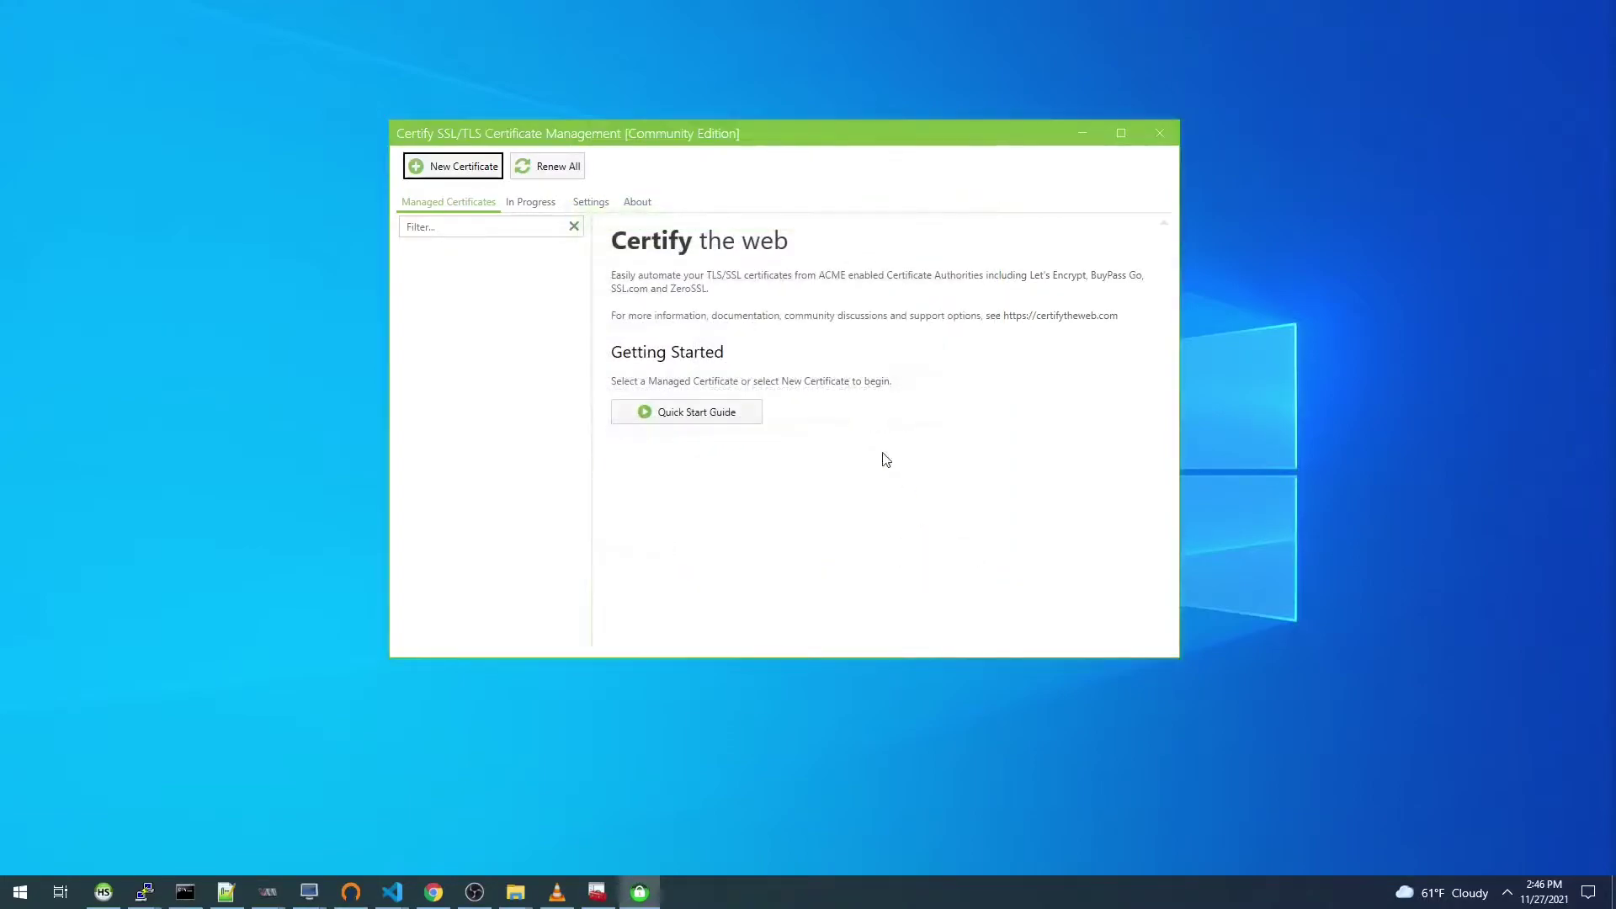
Step: Open Settings and review the preferred certificate authority choices without changing them
{"action": "left_click", "coordinate": [590, 202]}
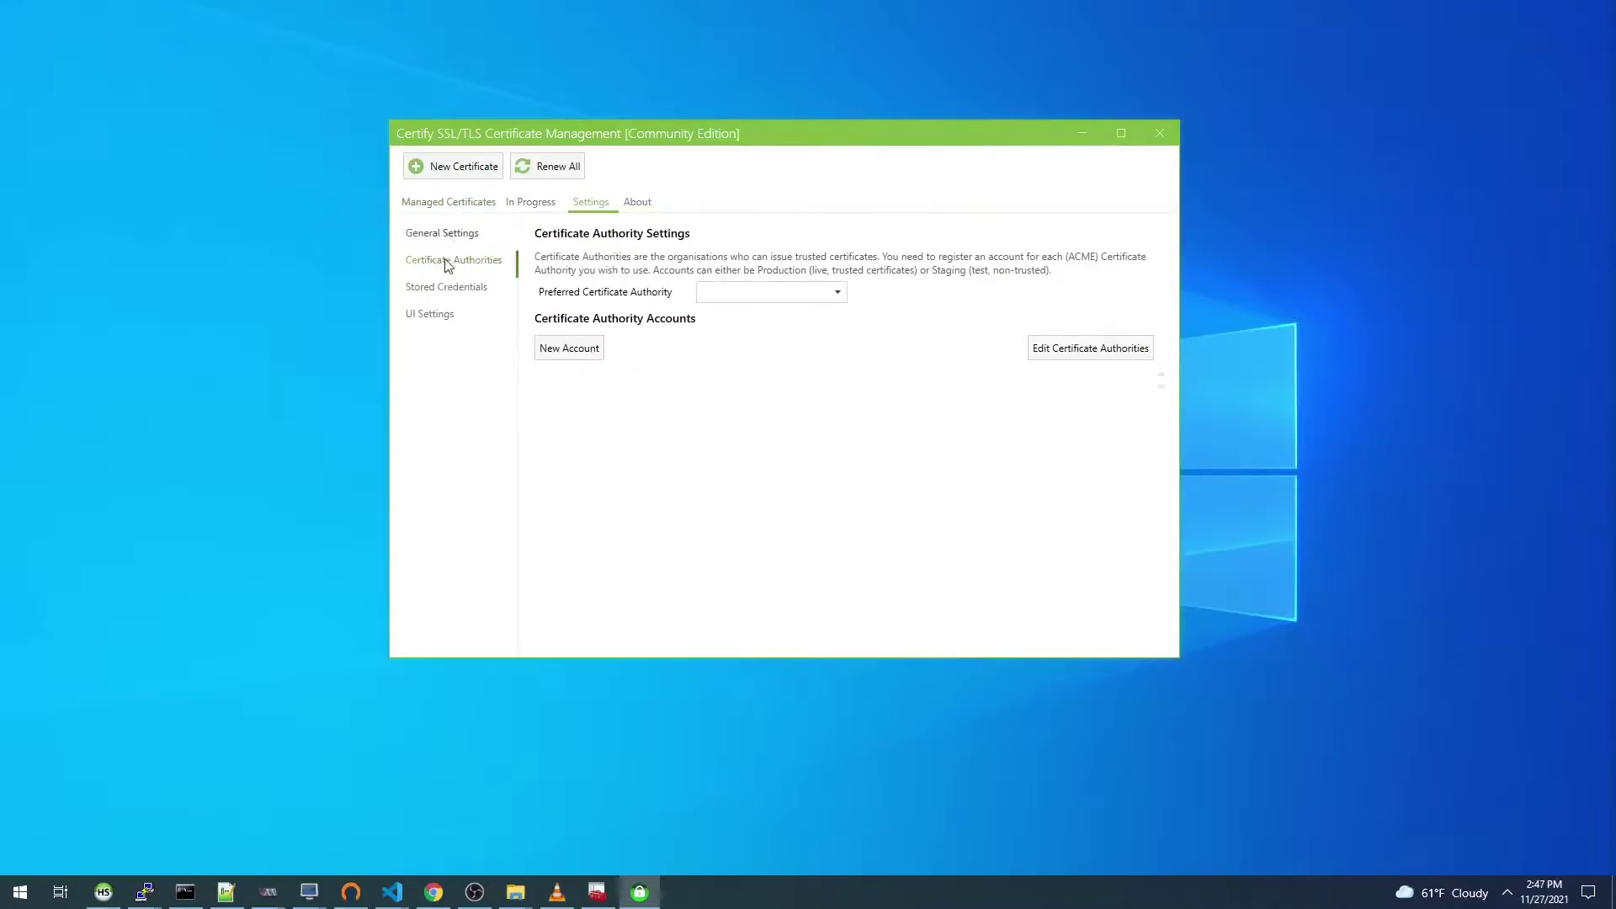
{"action": "left_click", "coordinate": [792, 295]}
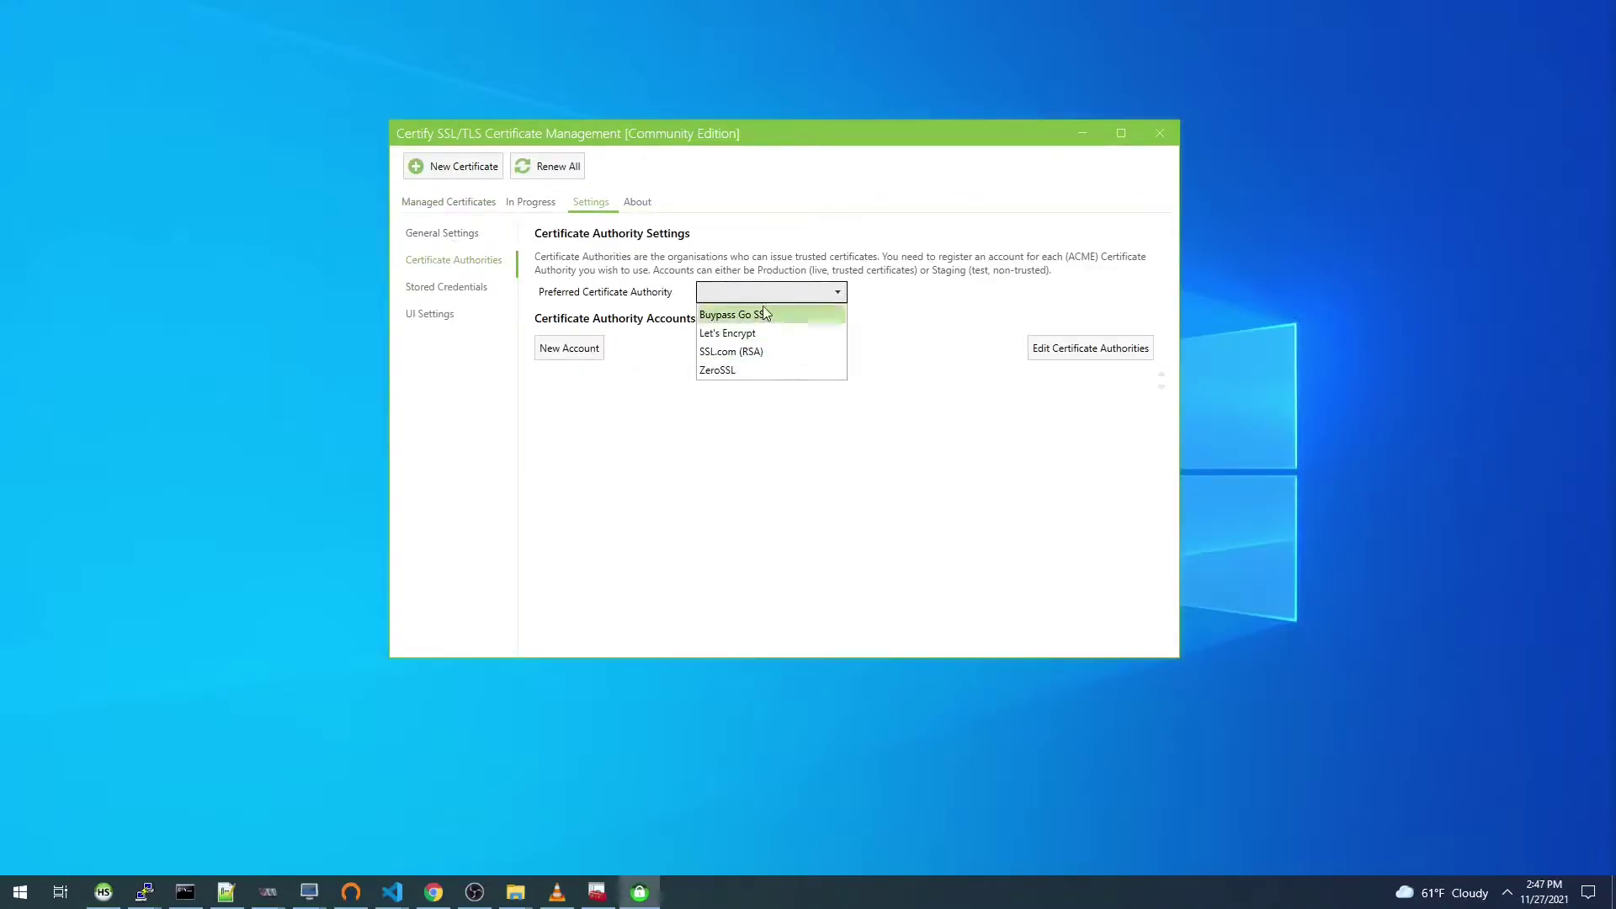
{"action": "left_click", "coordinate": [770, 414]}
Step: Draft a new custom certificate authority titled PKIaaS.io, then return to the PKIaaS.io site
{"action": "left_click", "coordinate": [1072, 353]}
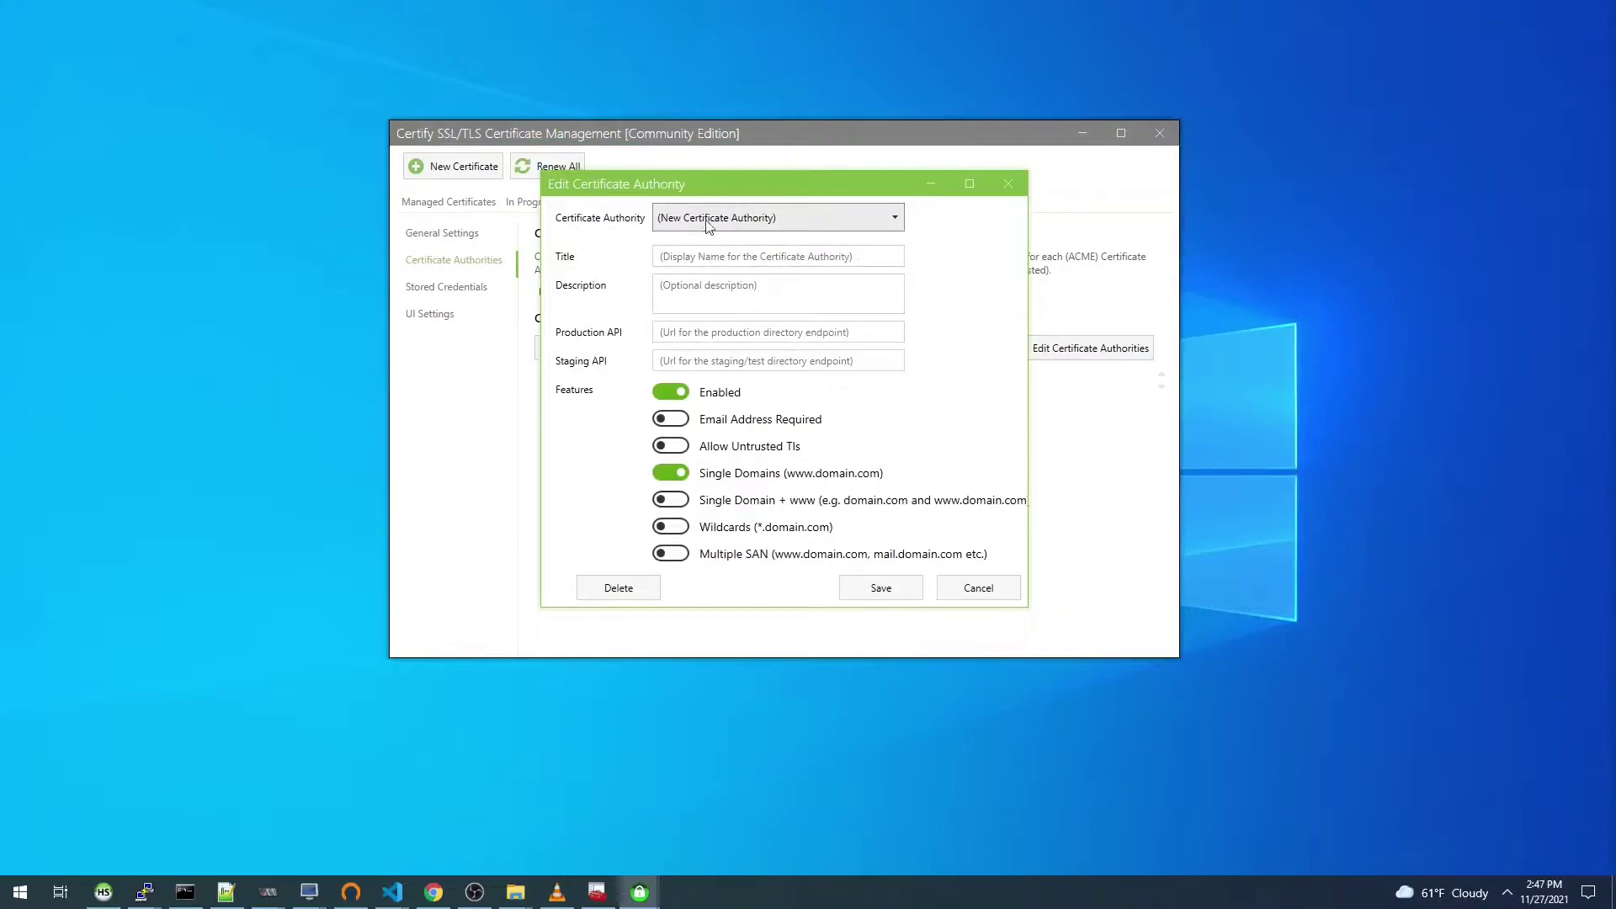
{"action": "left_click", "coordinate": [682, 258]}
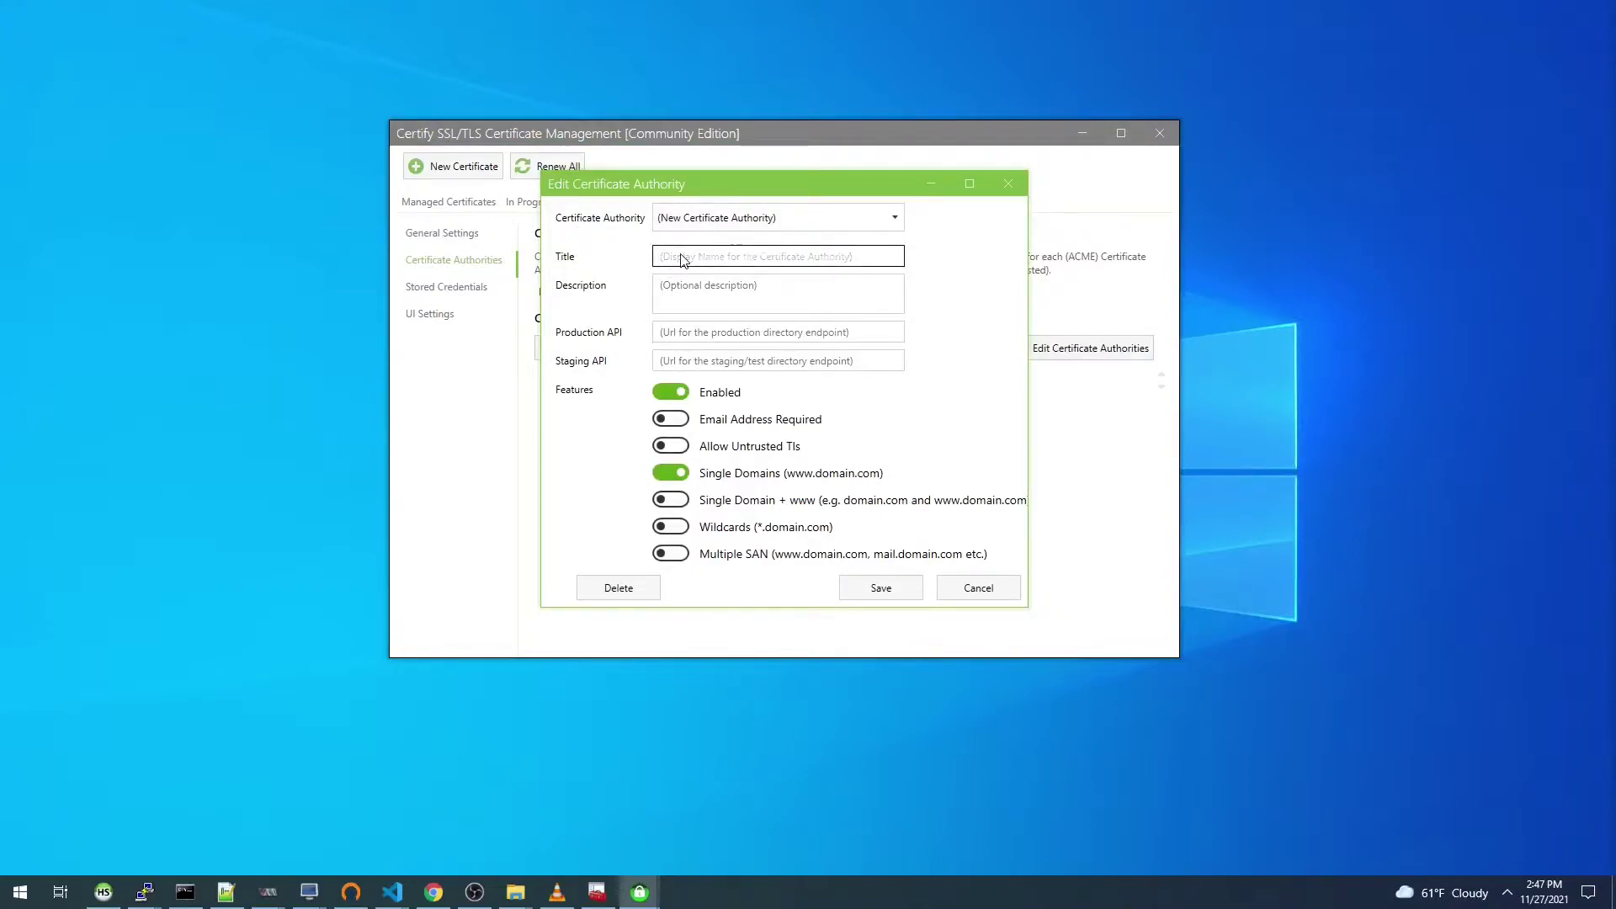
{"action": "type", "text": "PKIaaS.io"}
{"action": "left_click", "coordinate": [688, 335]}
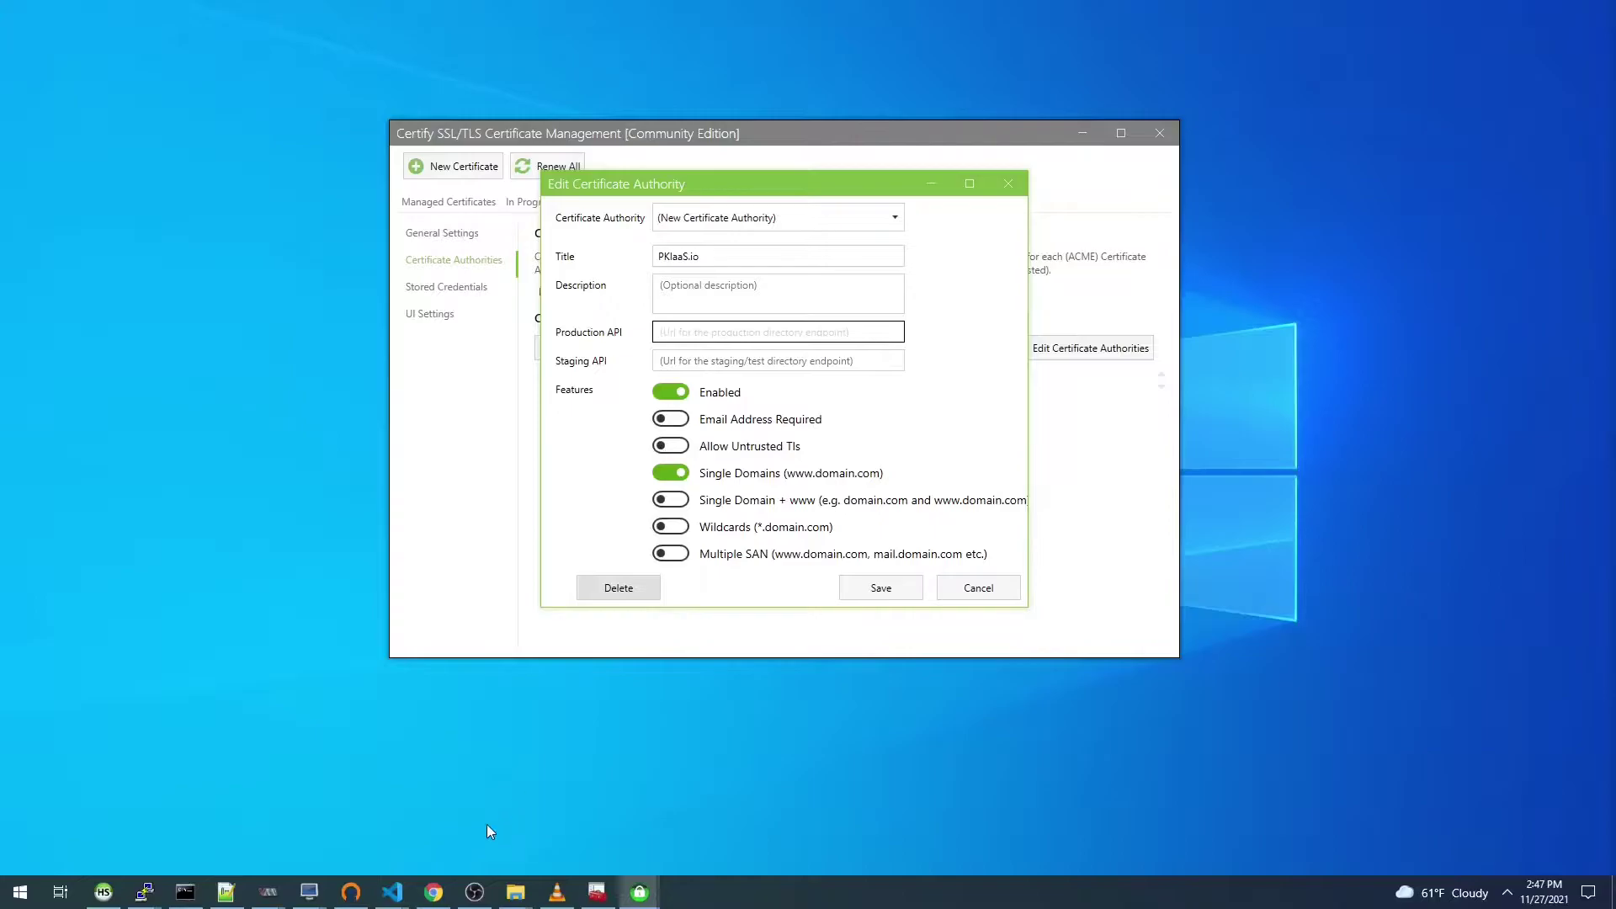
{"action": "left_click", "coordinate": [433, 893]}
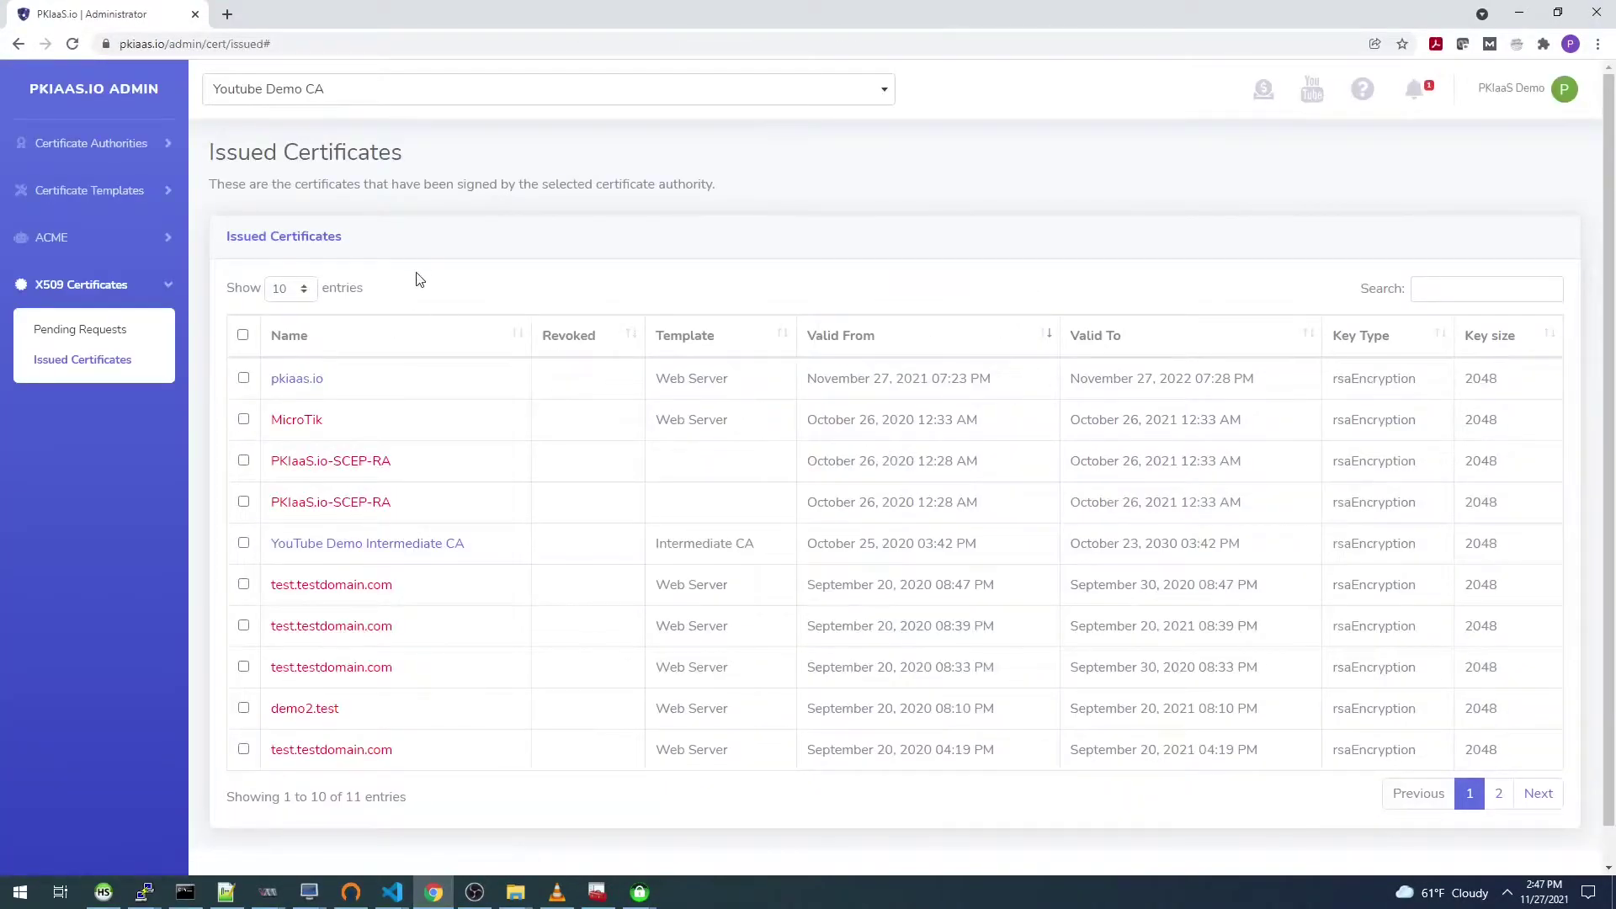
Step: Switch to the Youtube Demo CA authority and expand the ACME sidebar section
{"action": "left_click", "coordinate": [312, 97]}
{"action": "left_click", "coordinate": [290, 221]}
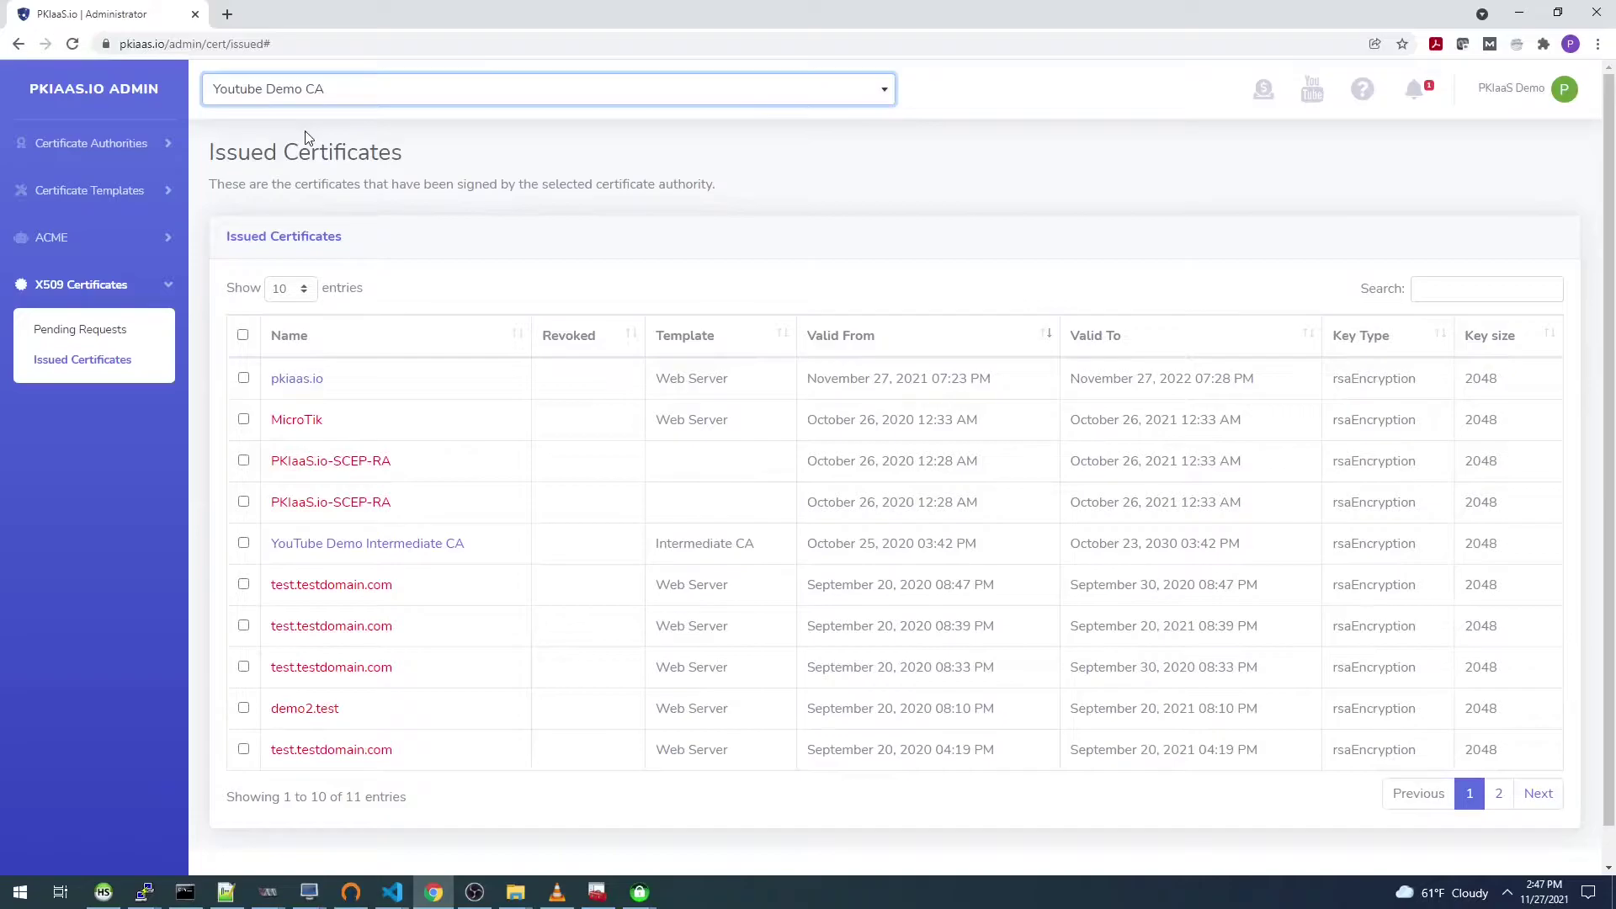
{"action": "left_click", "coordinate": [65, 239]}
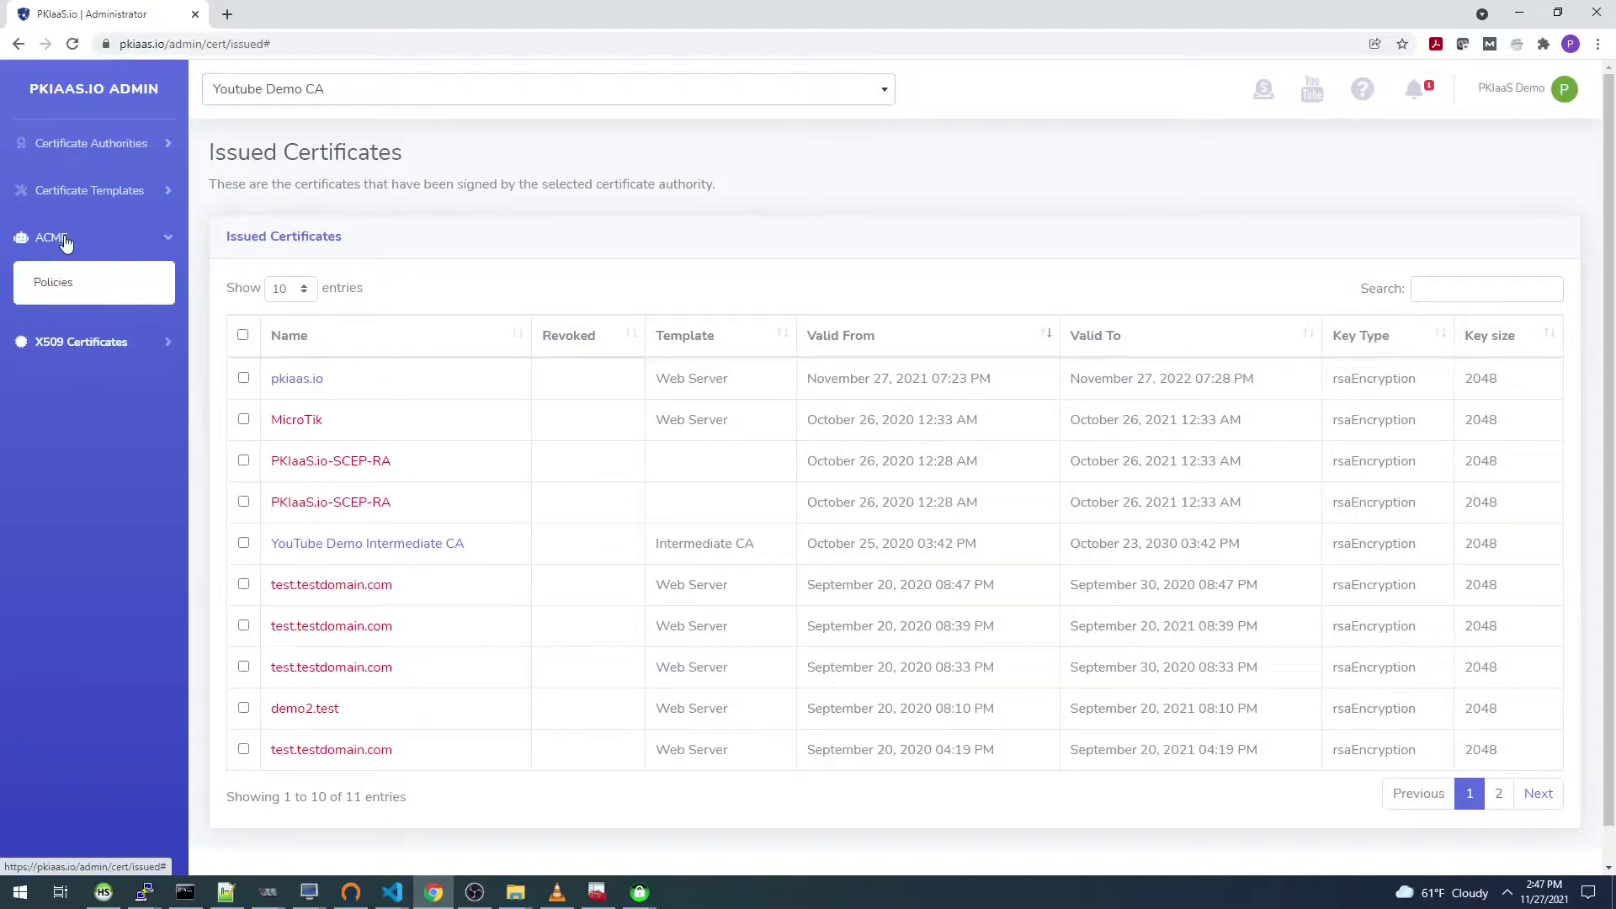
Step: Create ACME policy 'CTW' with the Web Server template and no pre-approved domains
{"action": "left_click", "coordinate": [54, 295]}
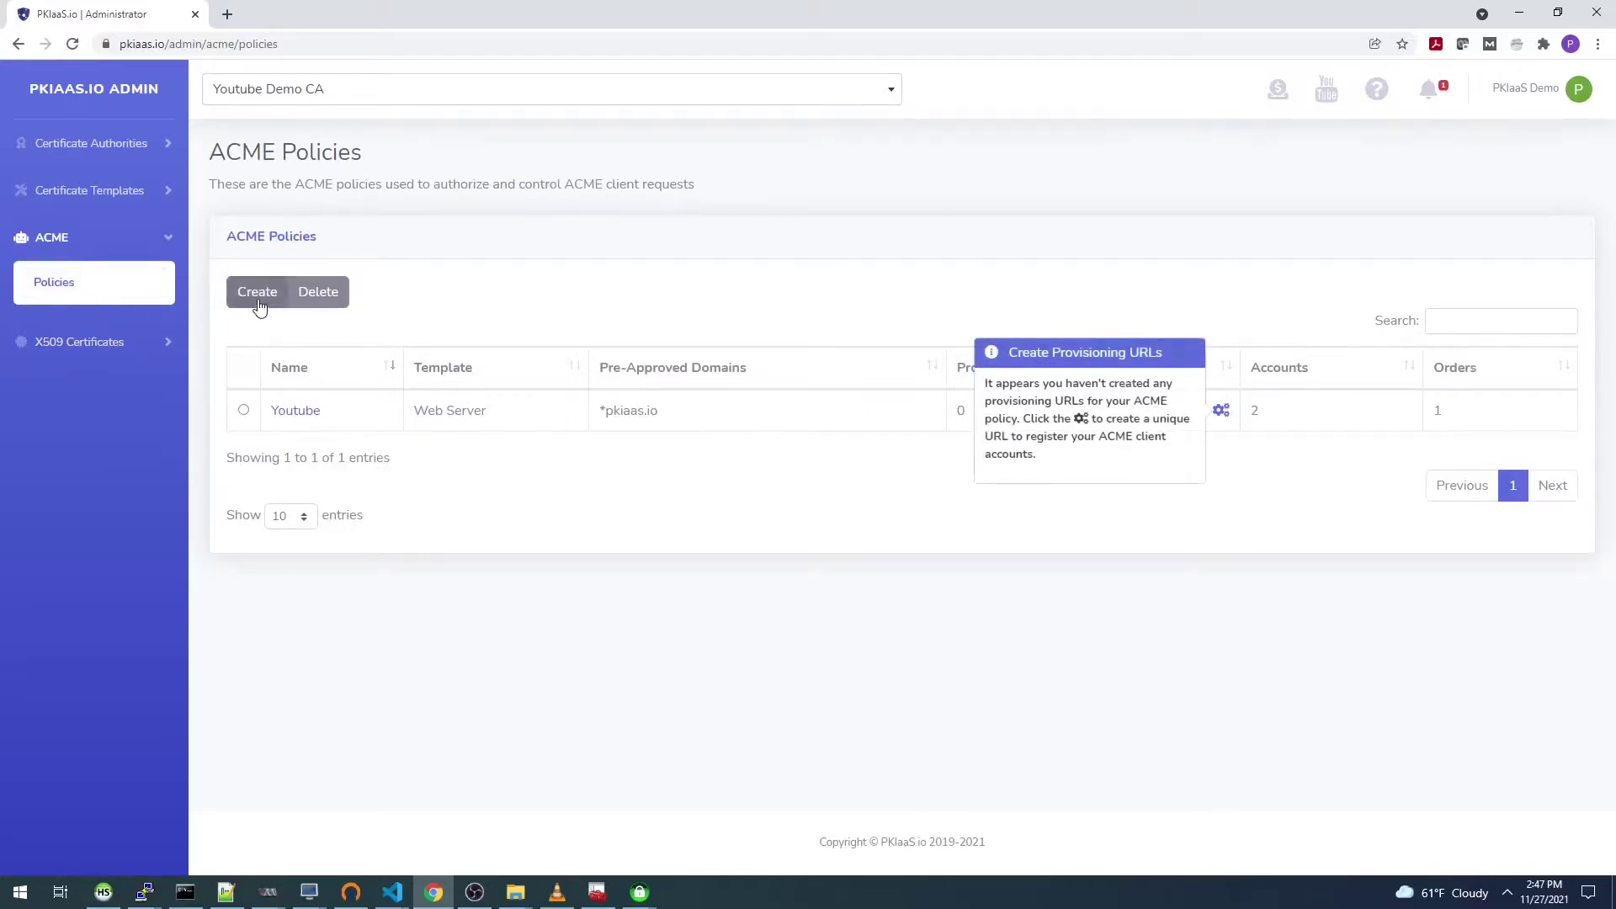
{"action": "left_click", "coordinate": [257, 295]}
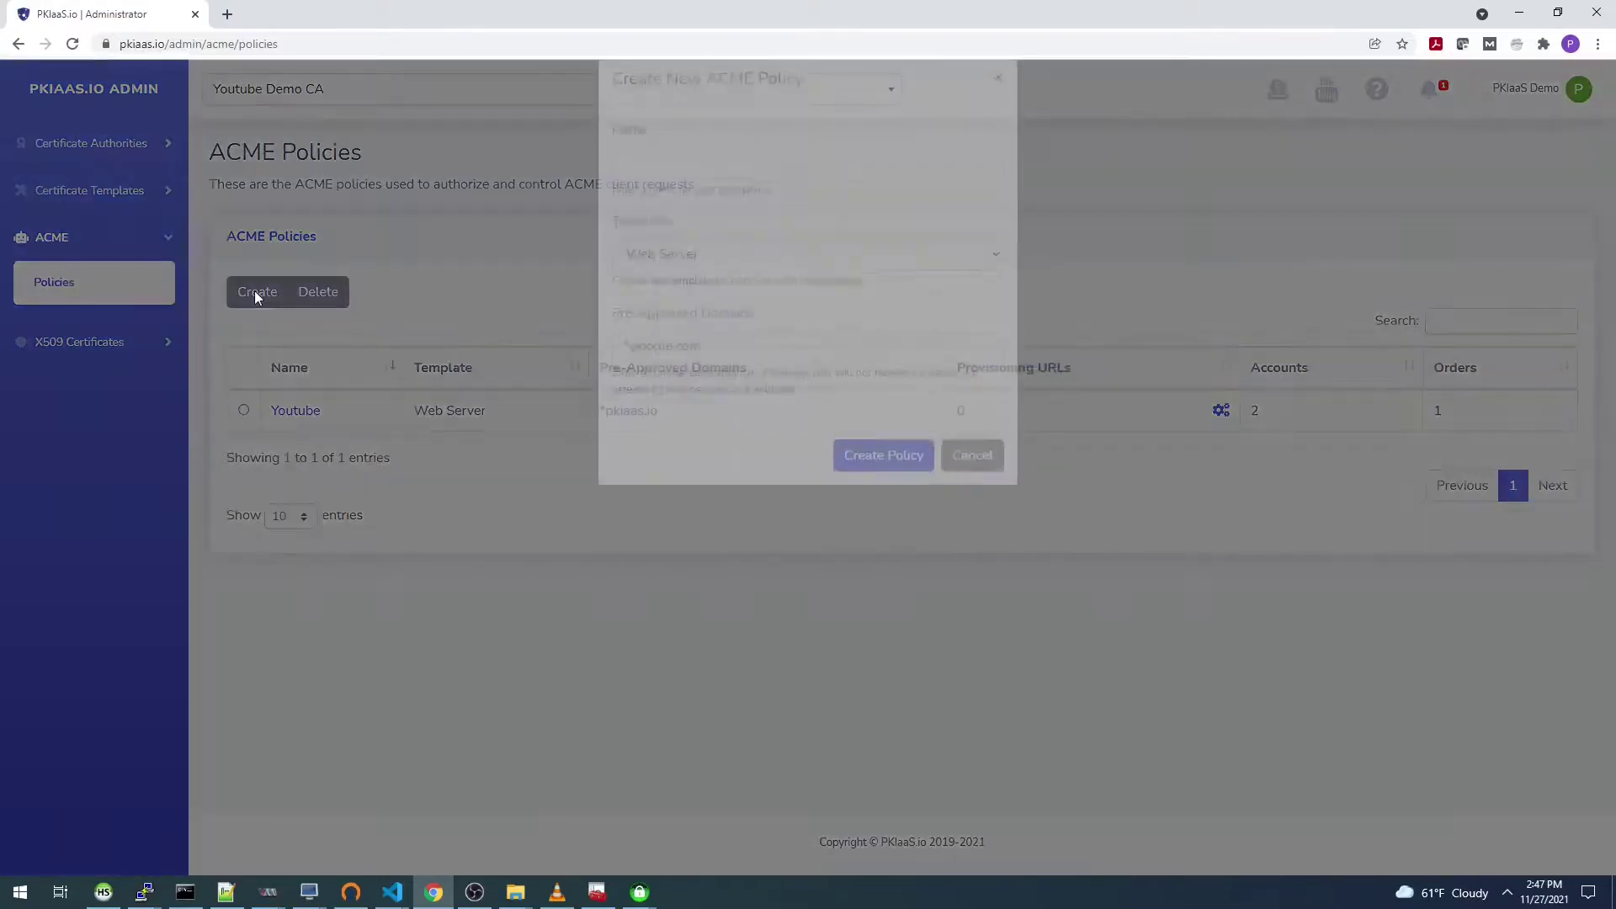
{"action": "left_click", "coordinate": [707, 198]}
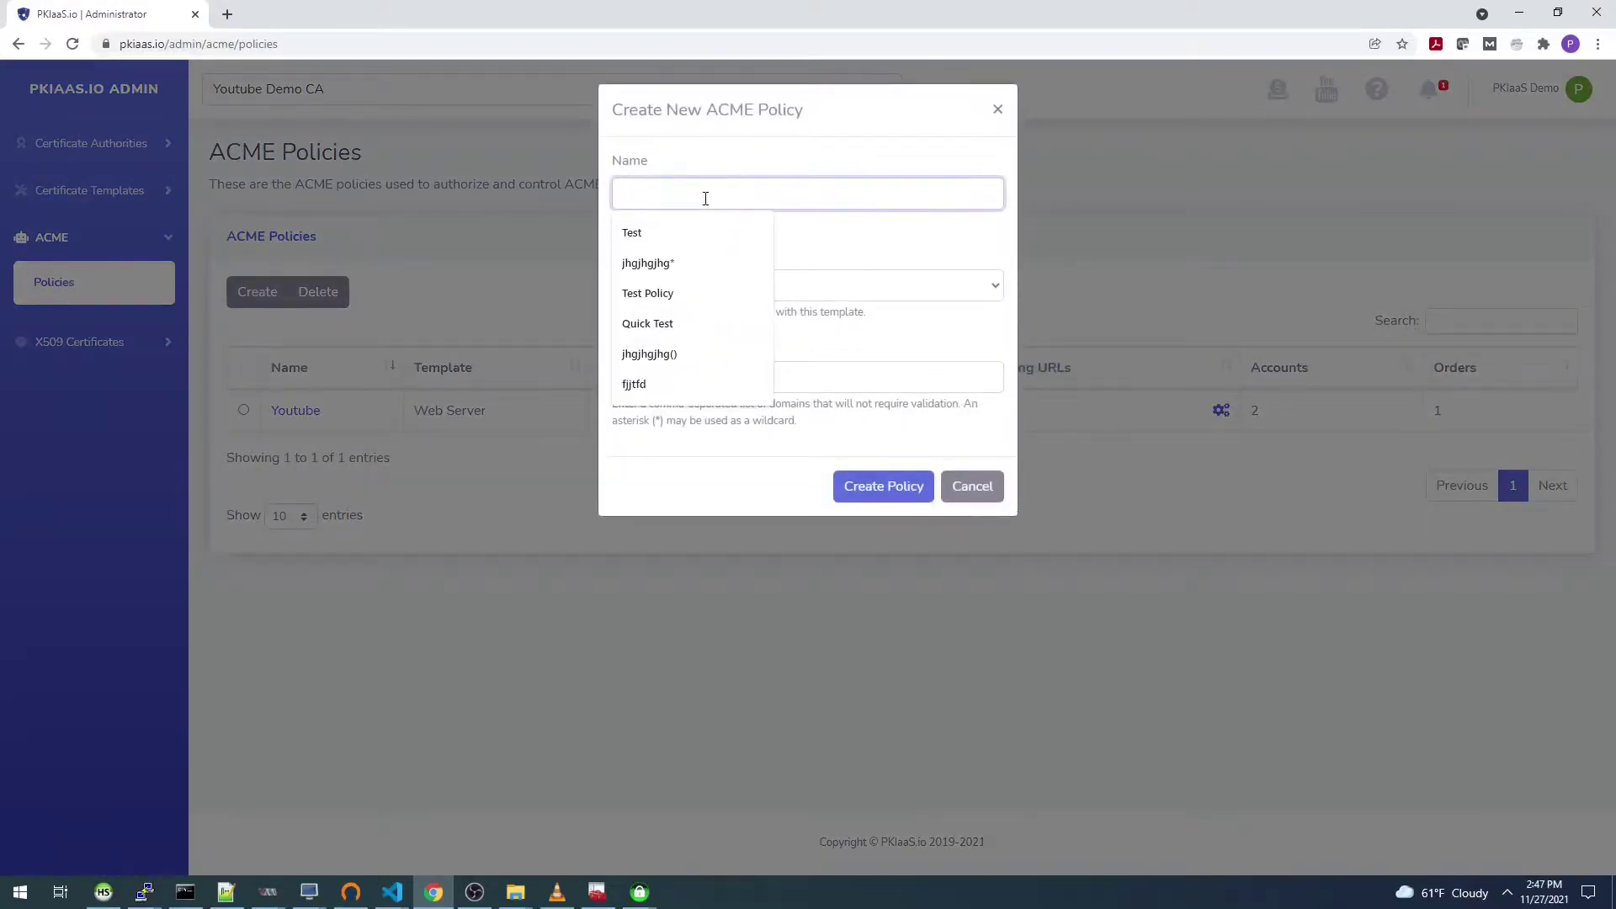
{"action": "type", "text": "CTW"}
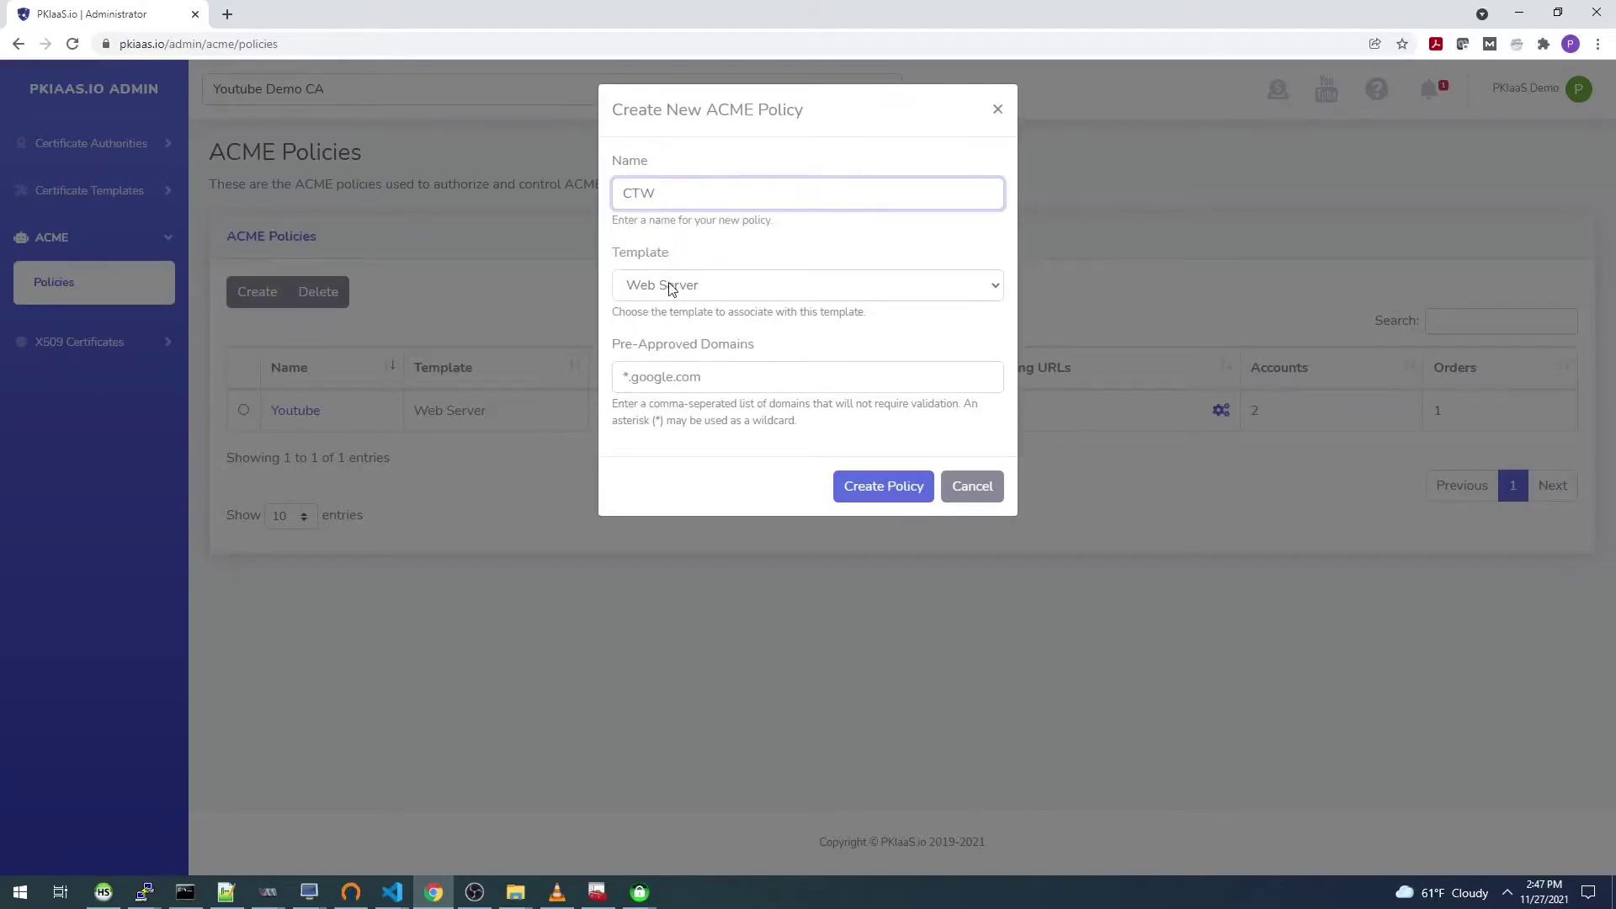
{"action": "left_click", "coordinate": [666, 380]}
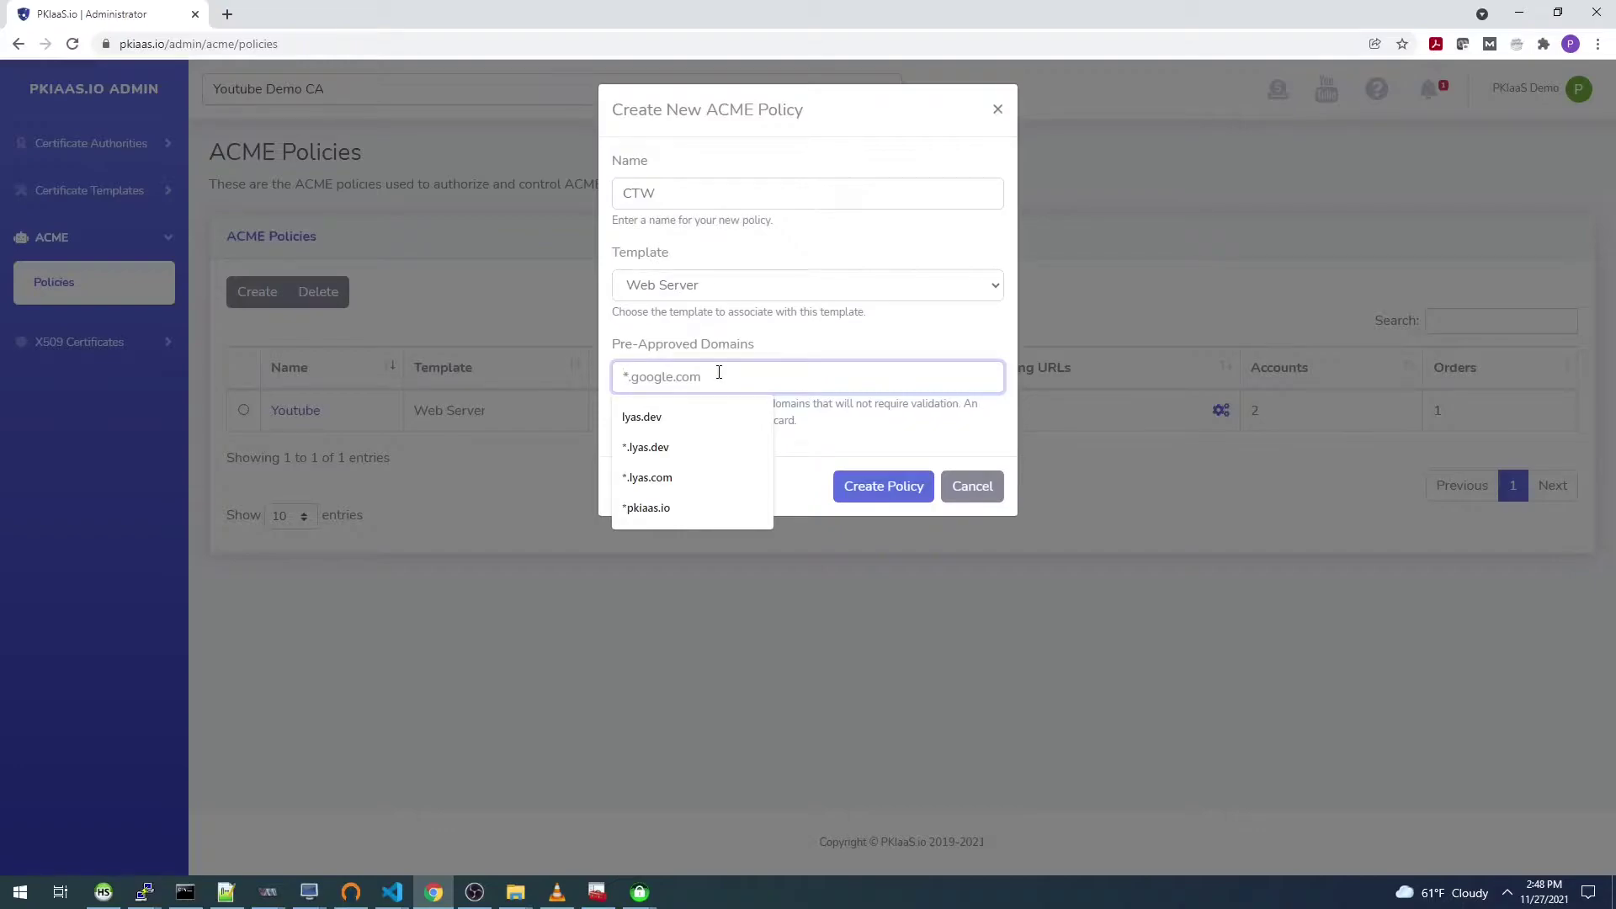
{"action": "left_click", "coordinate": [869, 500]}
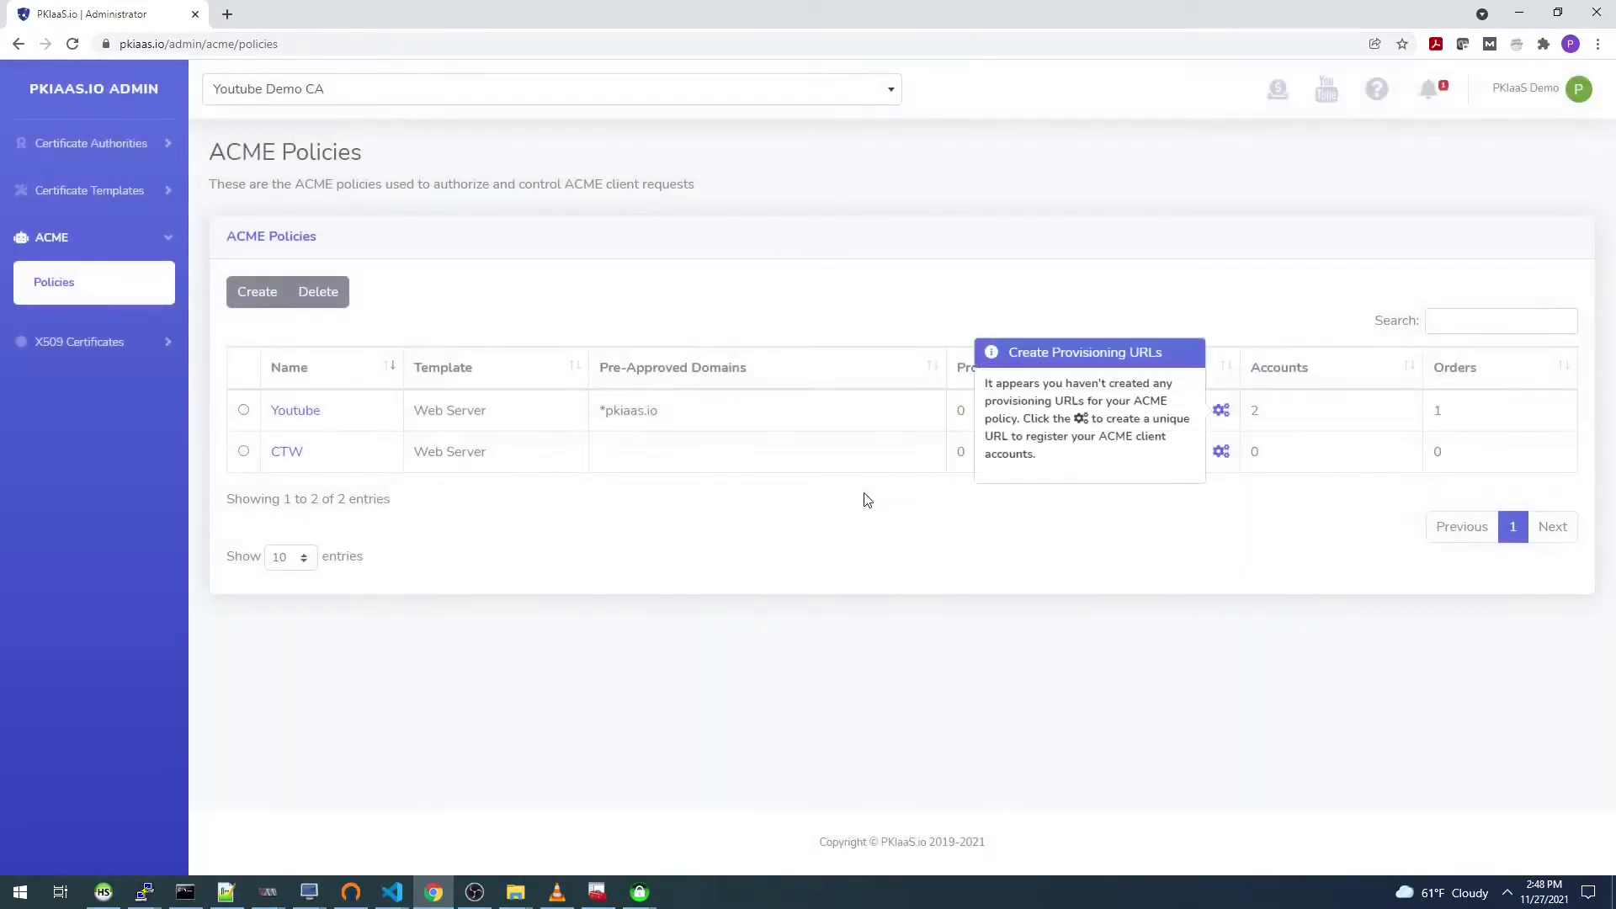
Step: Create an enabled provisioning URL named CTW for the CTW policy, allowing 1 use
{"action": "left_click", "coordinate": [1222, 453]}
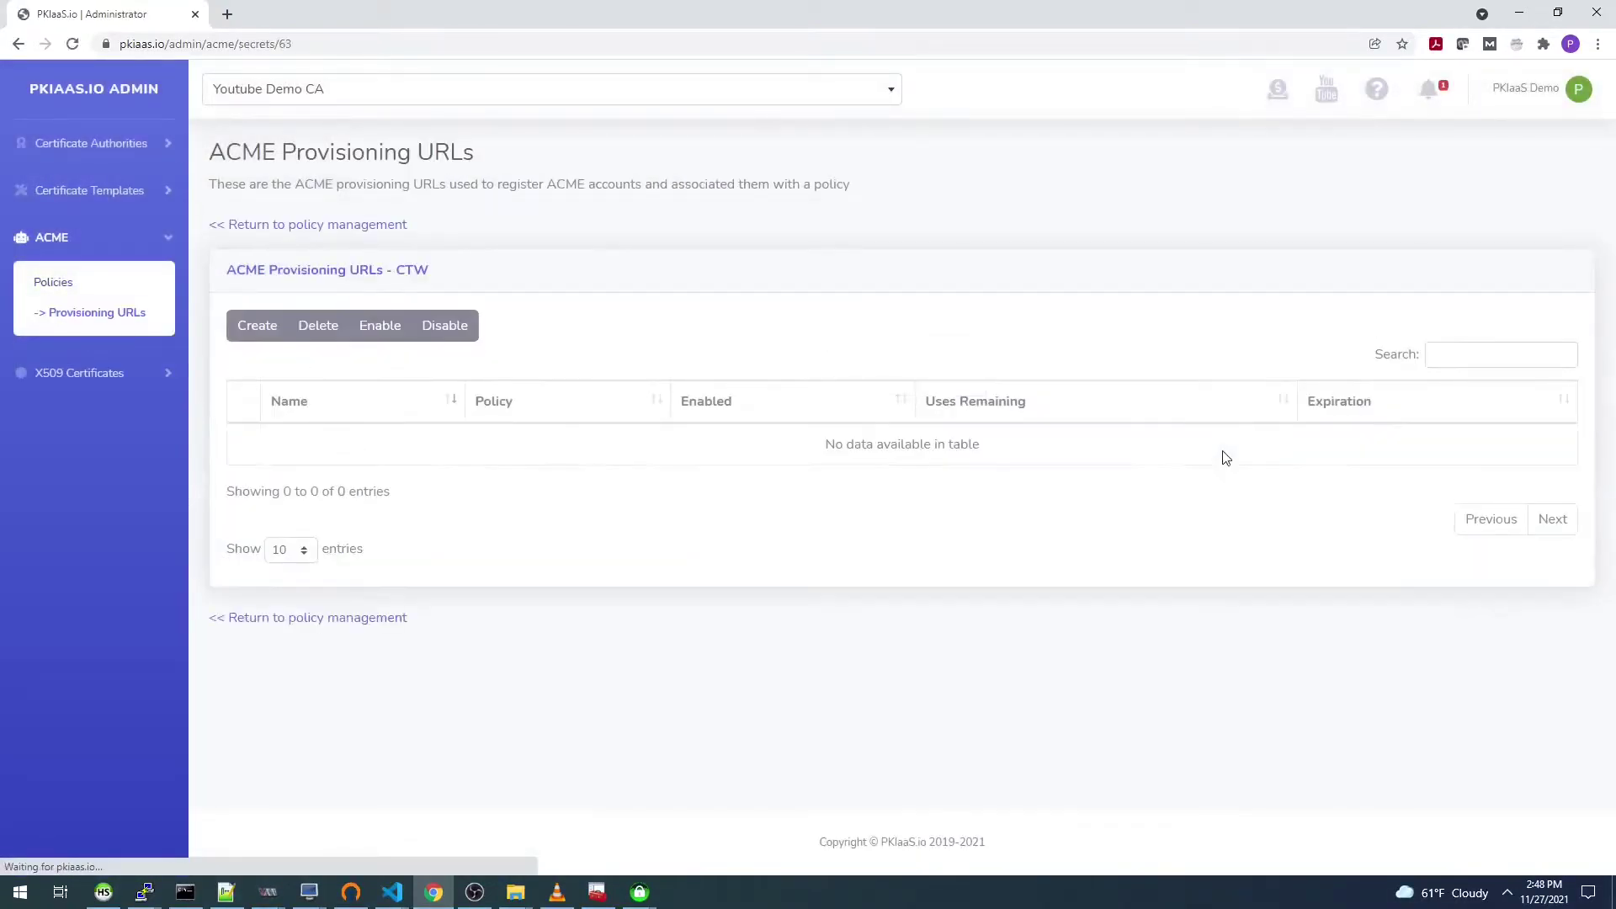
{"action": "left_click", "coordinate": [260, 326]}
{"action": "left_click", "coordinate": [646, 198]}
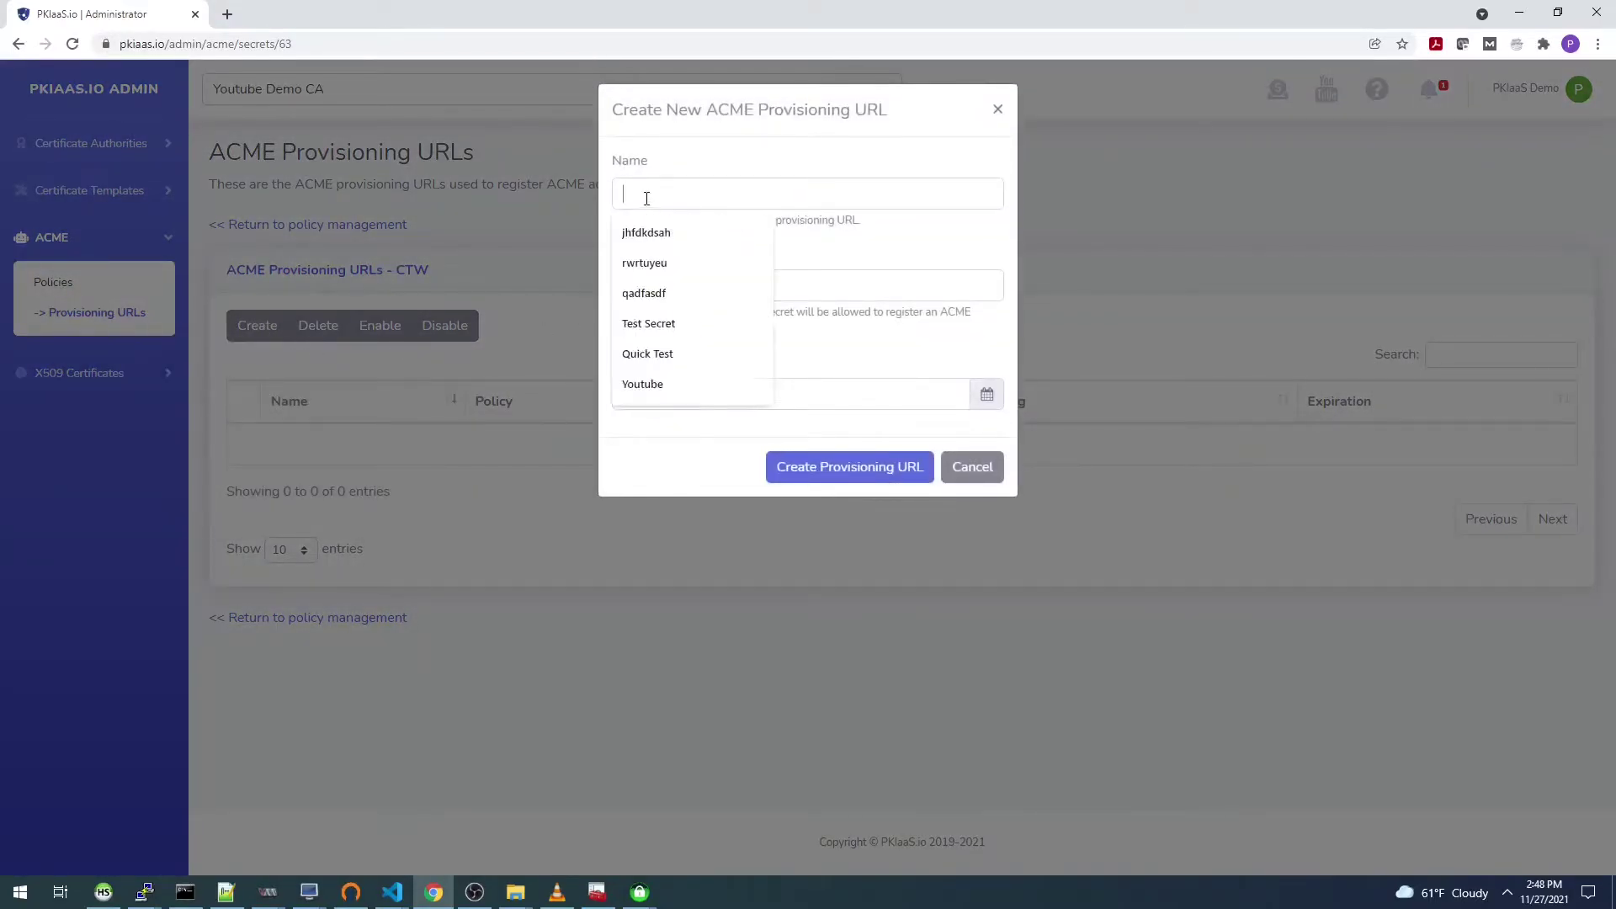
{"action": "type", "text": "CTW"}
{"action": "key", "text": "Tab"}
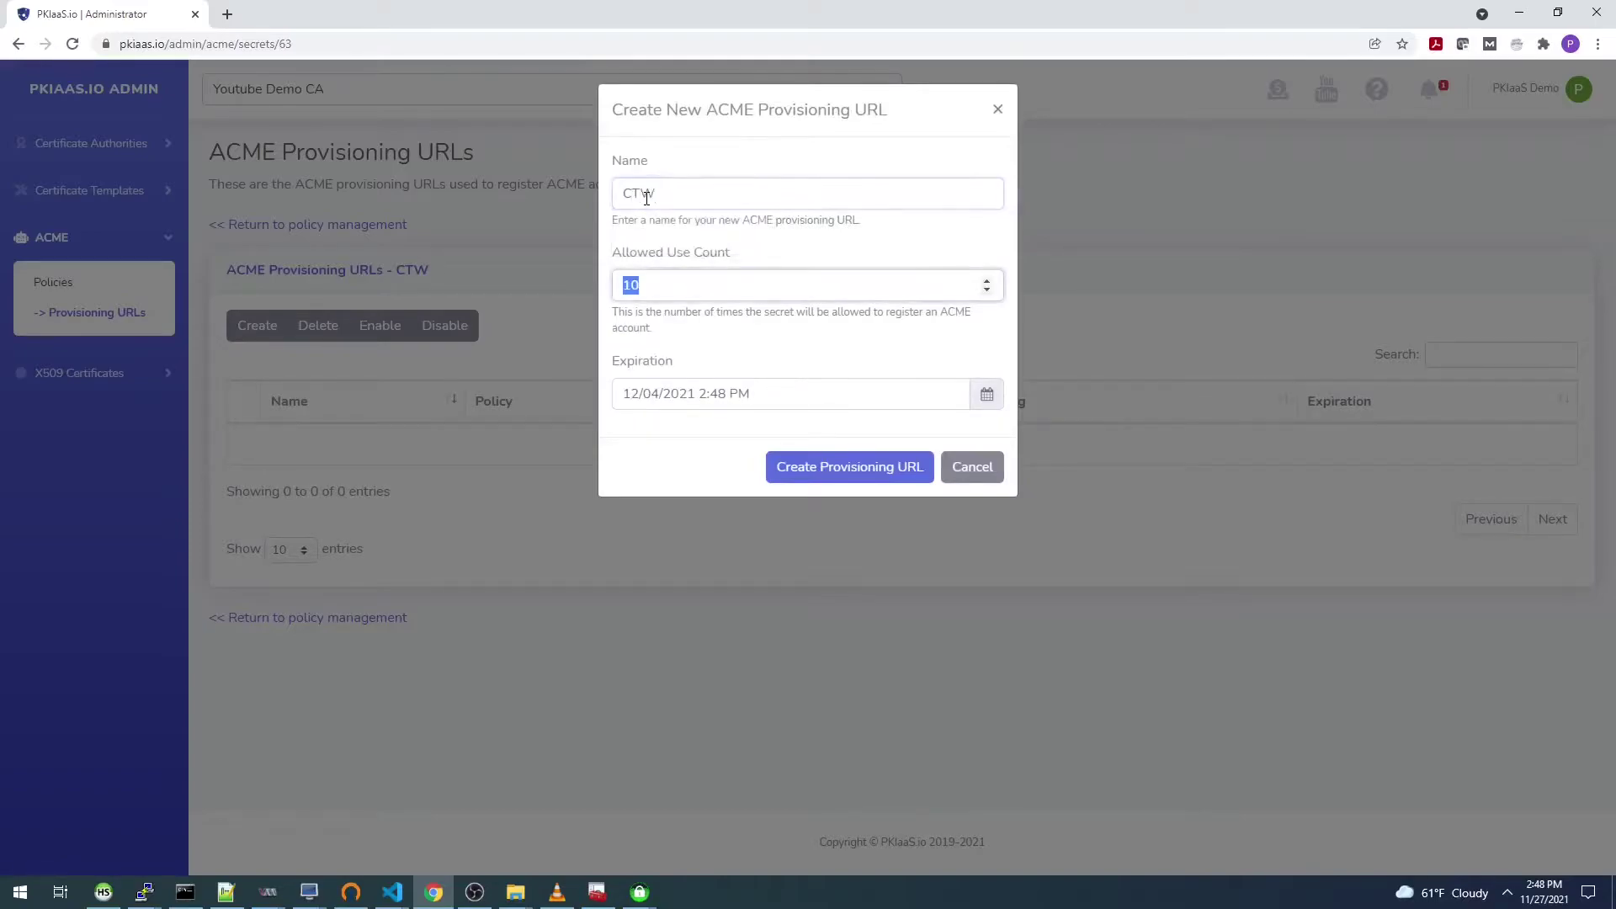
{"action": "type", "text": "1"}
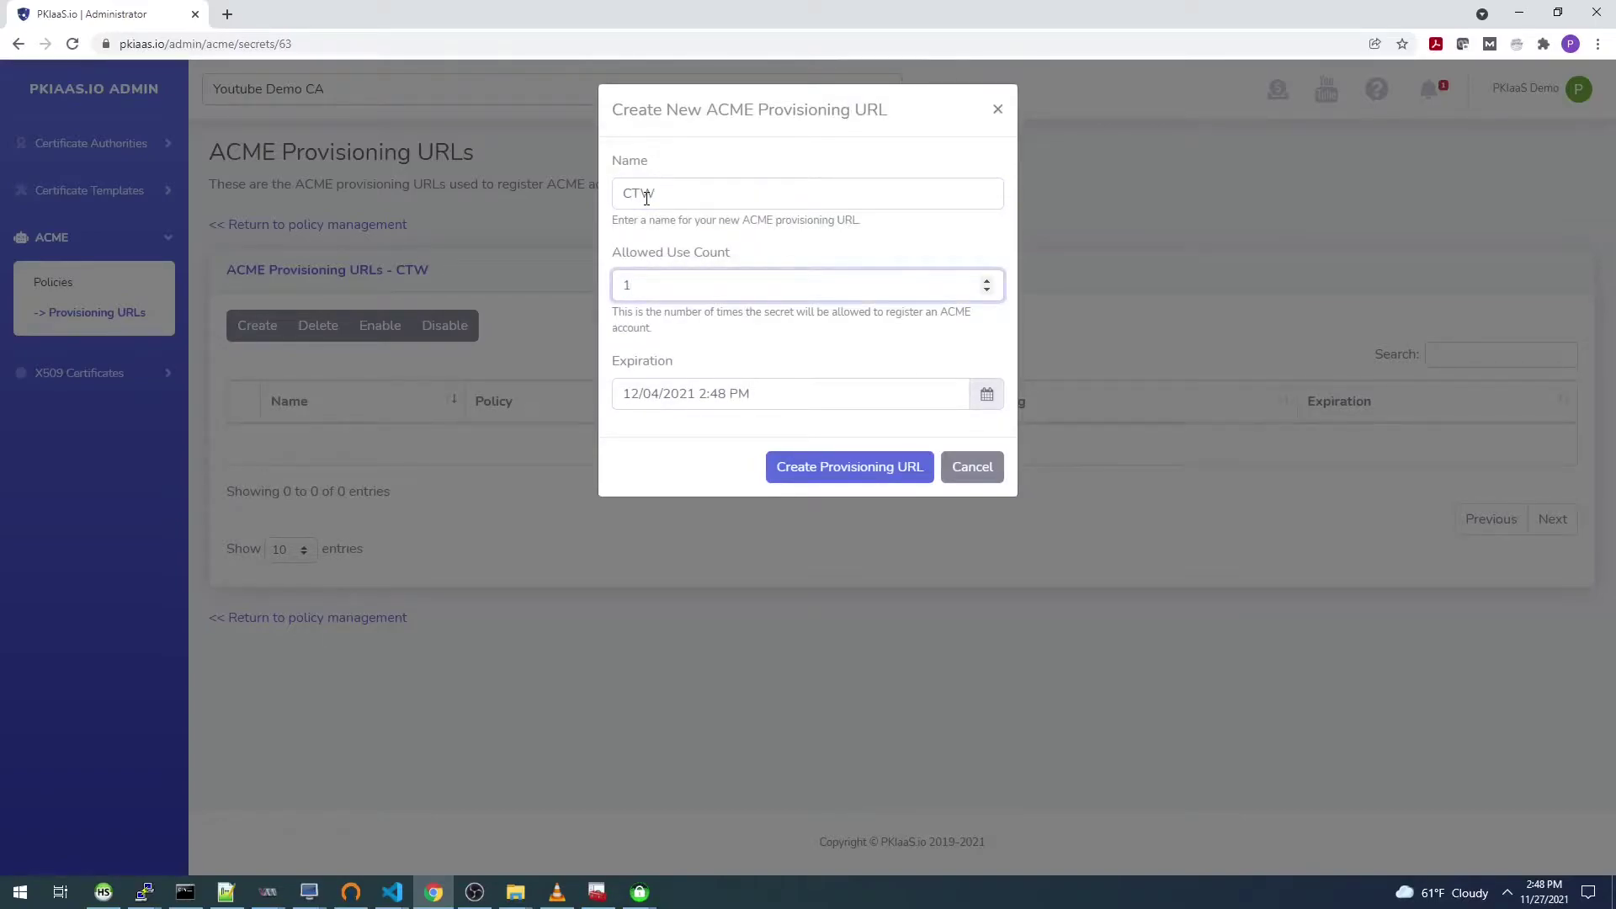
{"action": "left_click", "coordinate": [808, 468]}
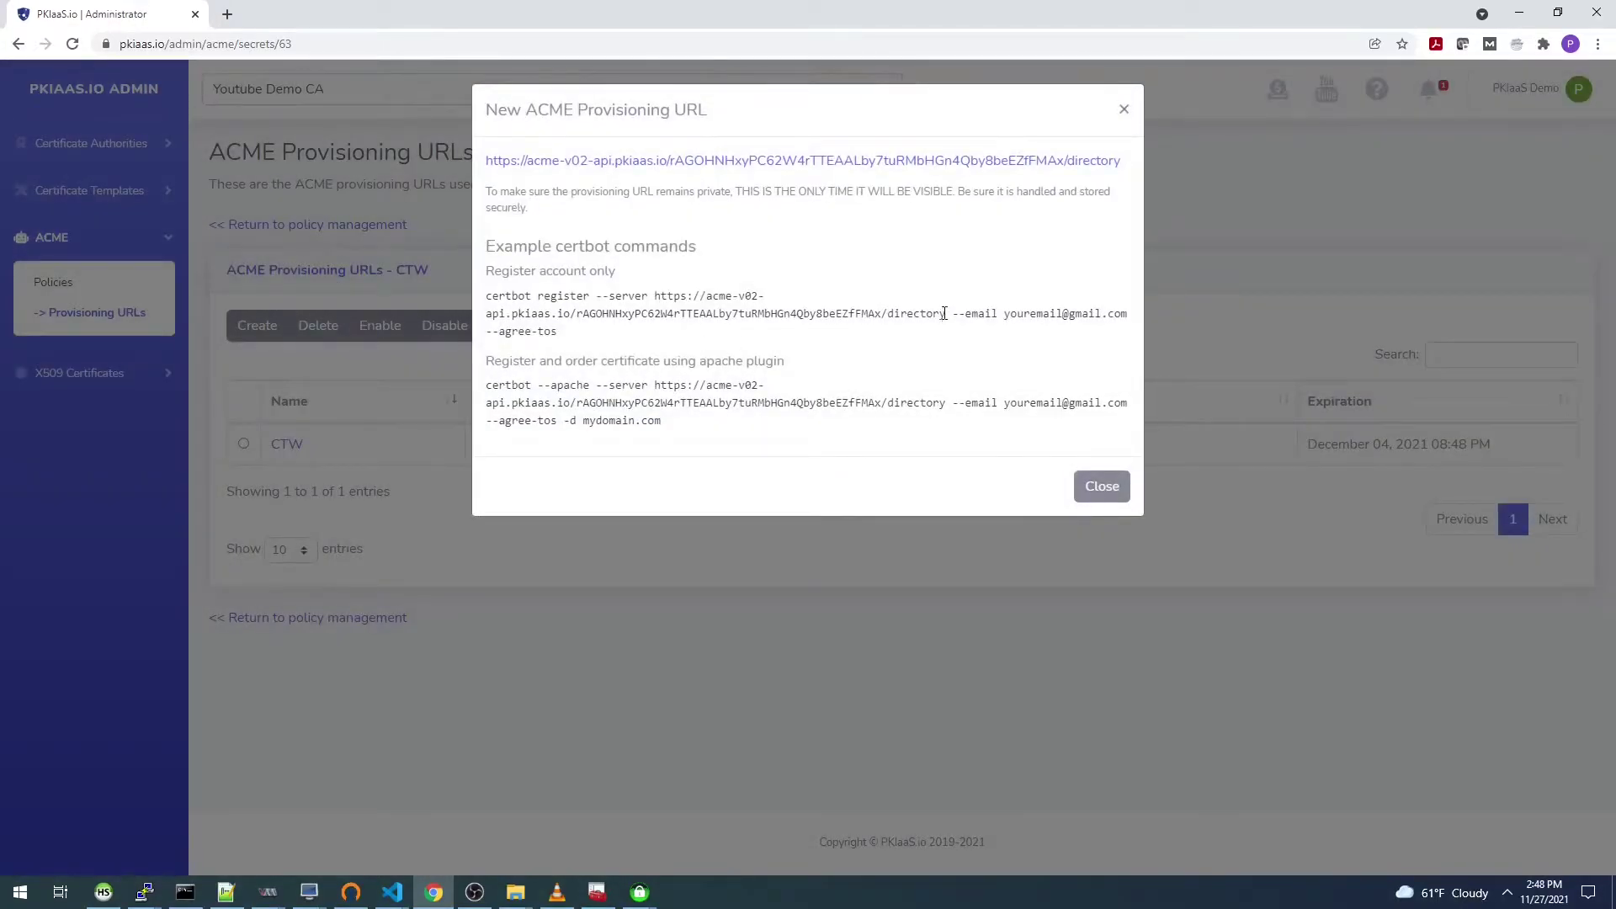
Step: Copy the ACME server URL from the register command and close the dialog
{"action": "left_click_drag", "start_coordinate": [945, 313], "coordinate": [660, 296]}
{"action": "right_click", "coordinate": [688, 303]}
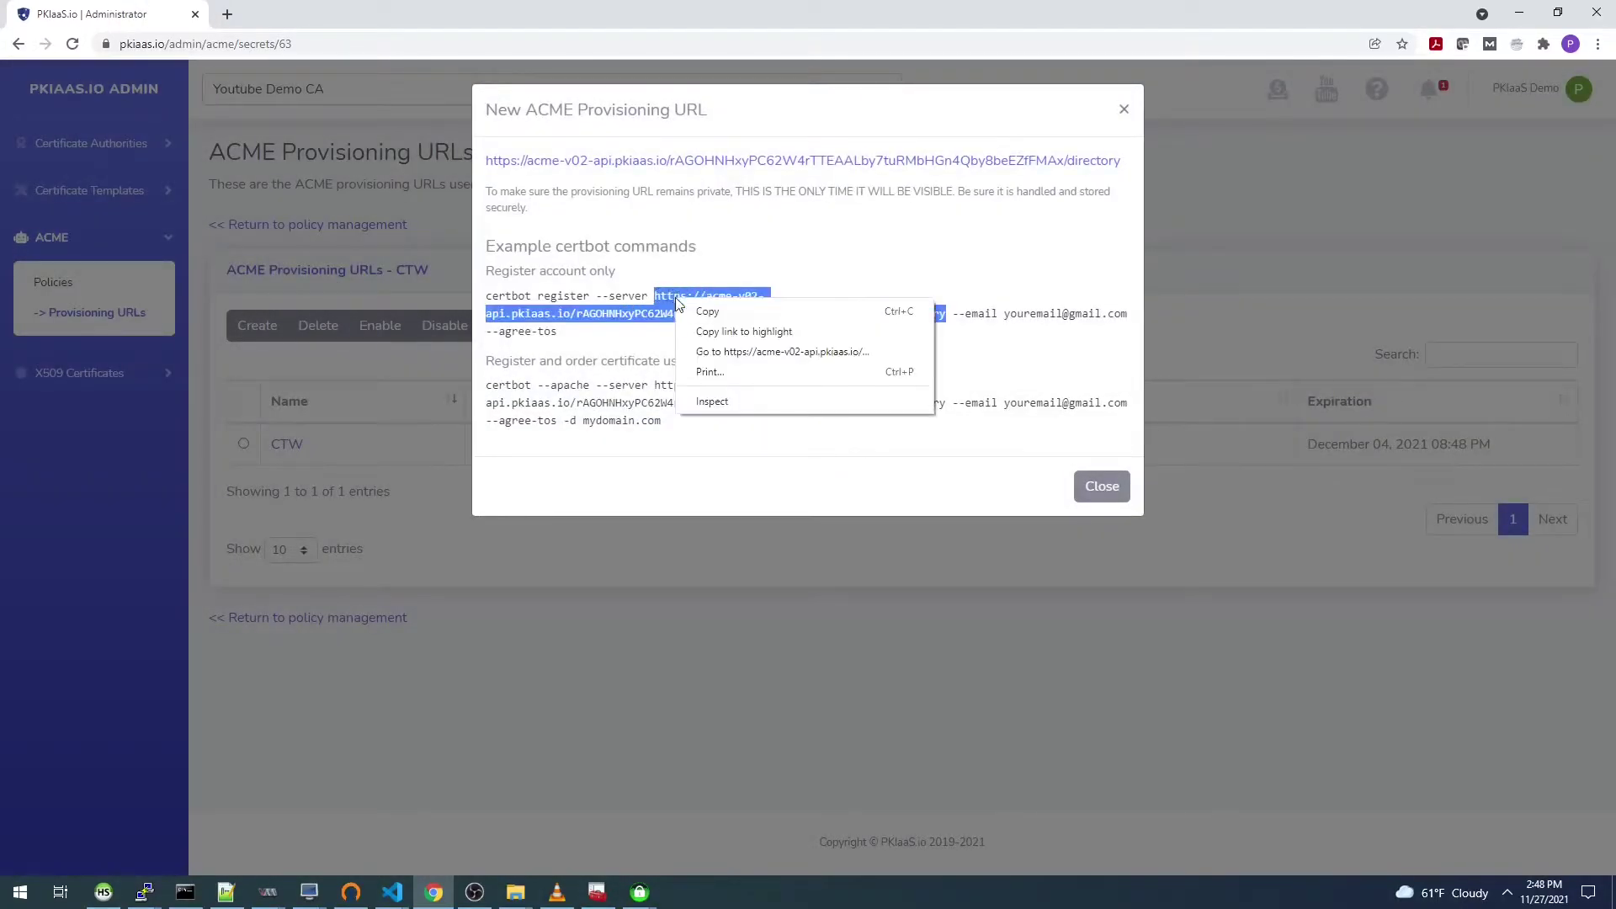
{"action": "left_click", "coordinate": [716, 313]}
{"action": "left_click", "coordinate": [1094, 486]}
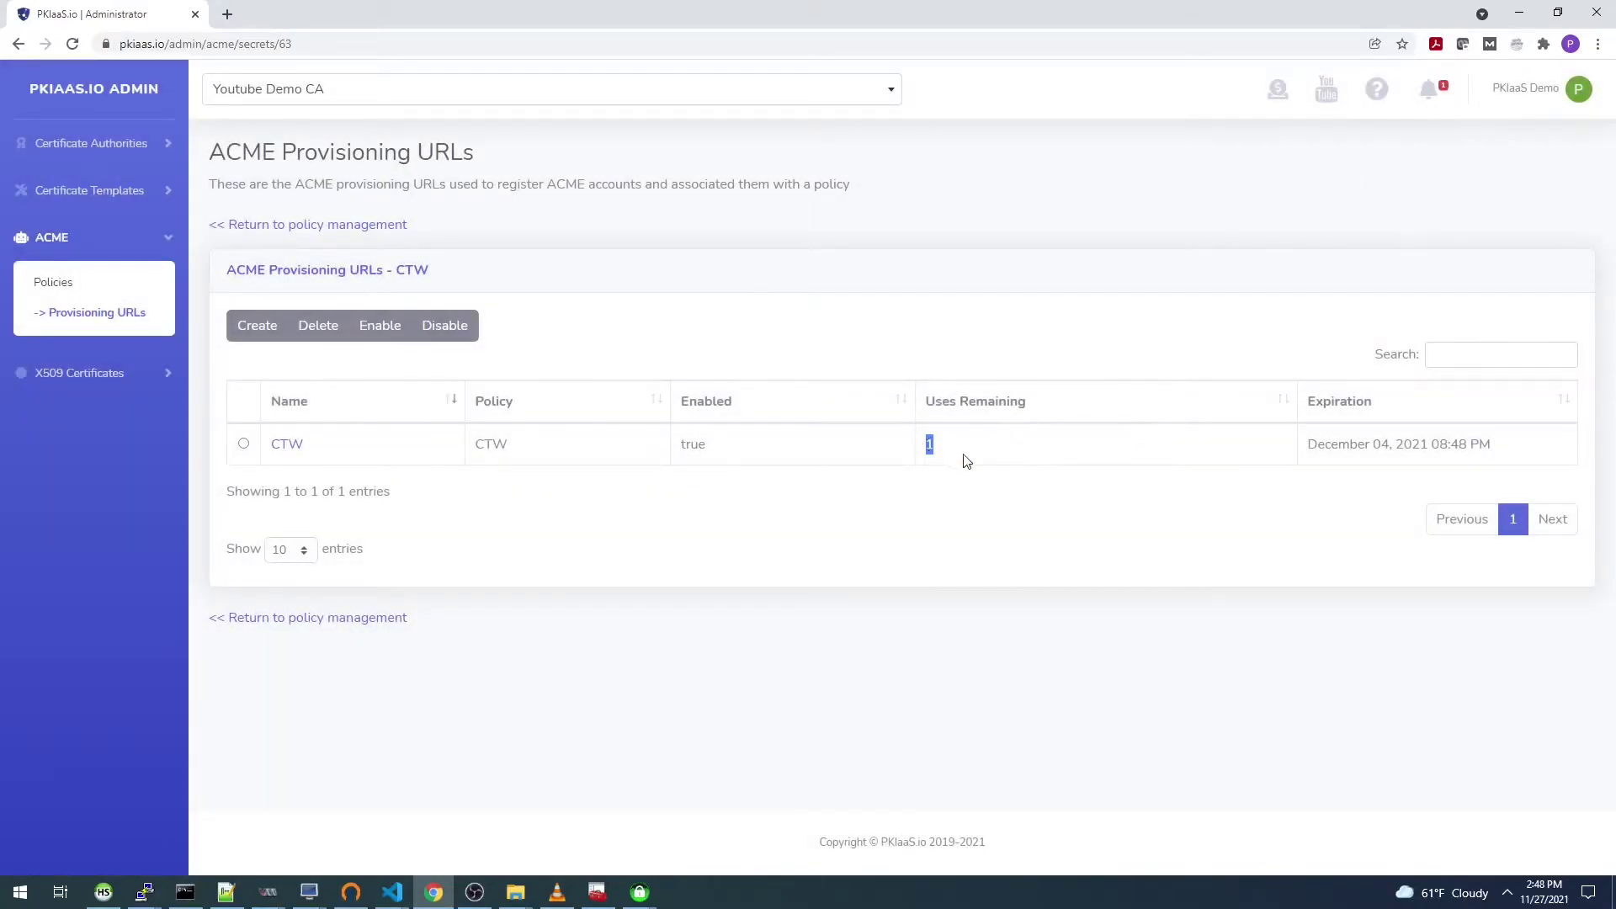
Step: Set PKIaaS.io's Production API to the pasted directory URL, enable untrusted TLS, www, wildcards, multiple SAN, and save
{"action": "left_click", "coordinate": [1519, 20]}
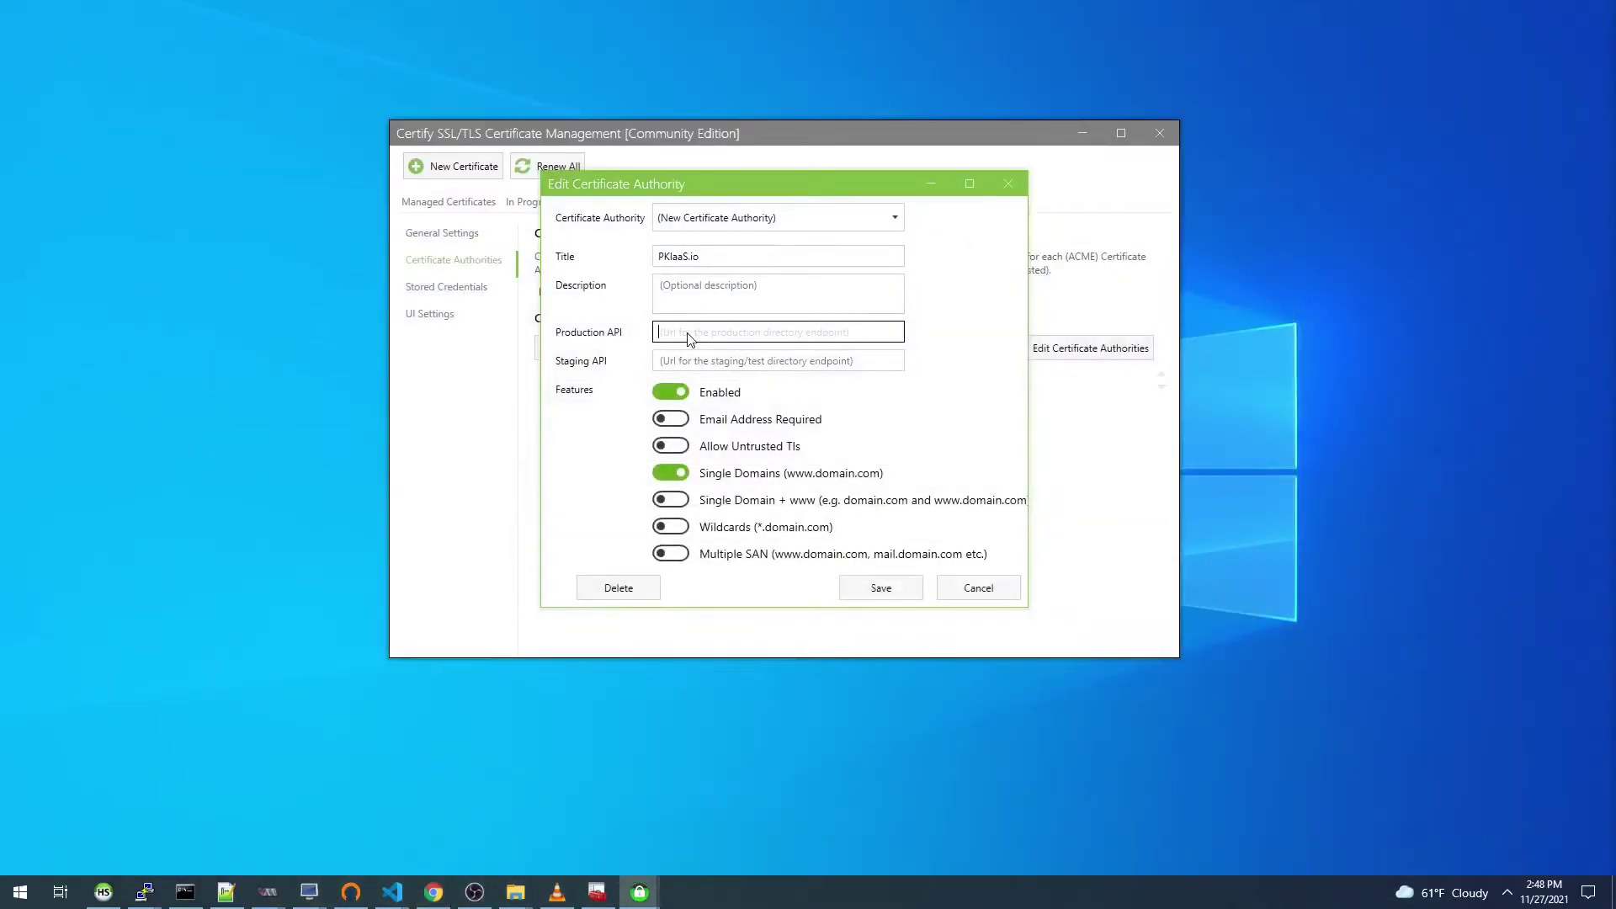
{"action": "left_click", "coordinate": [688, 338]}
{"action": "key", "text": "ctrl+v"}
{"action": "left_click", "coordinate": [665, 450]}
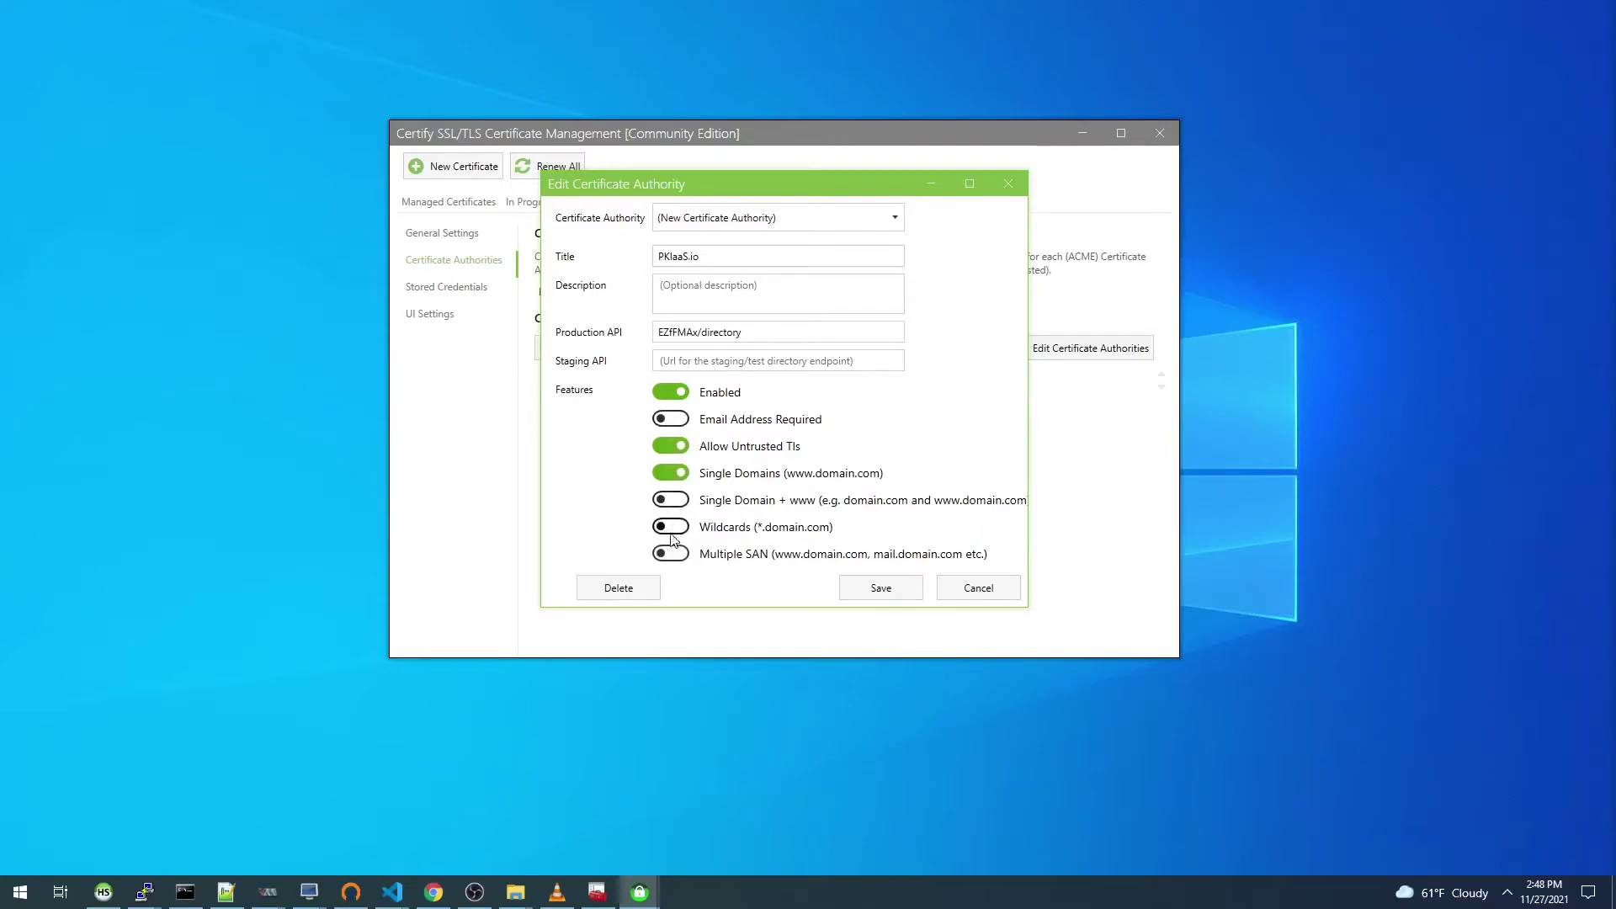
{"action": "left_click", "coordinate": [674, 502]}
{"action": "left_click", "coordinate": [669, 531]}
{"action": "left_click", "coordinate": [671, 554]}
{"action": "left_click", "coordinate": [902, 595]}
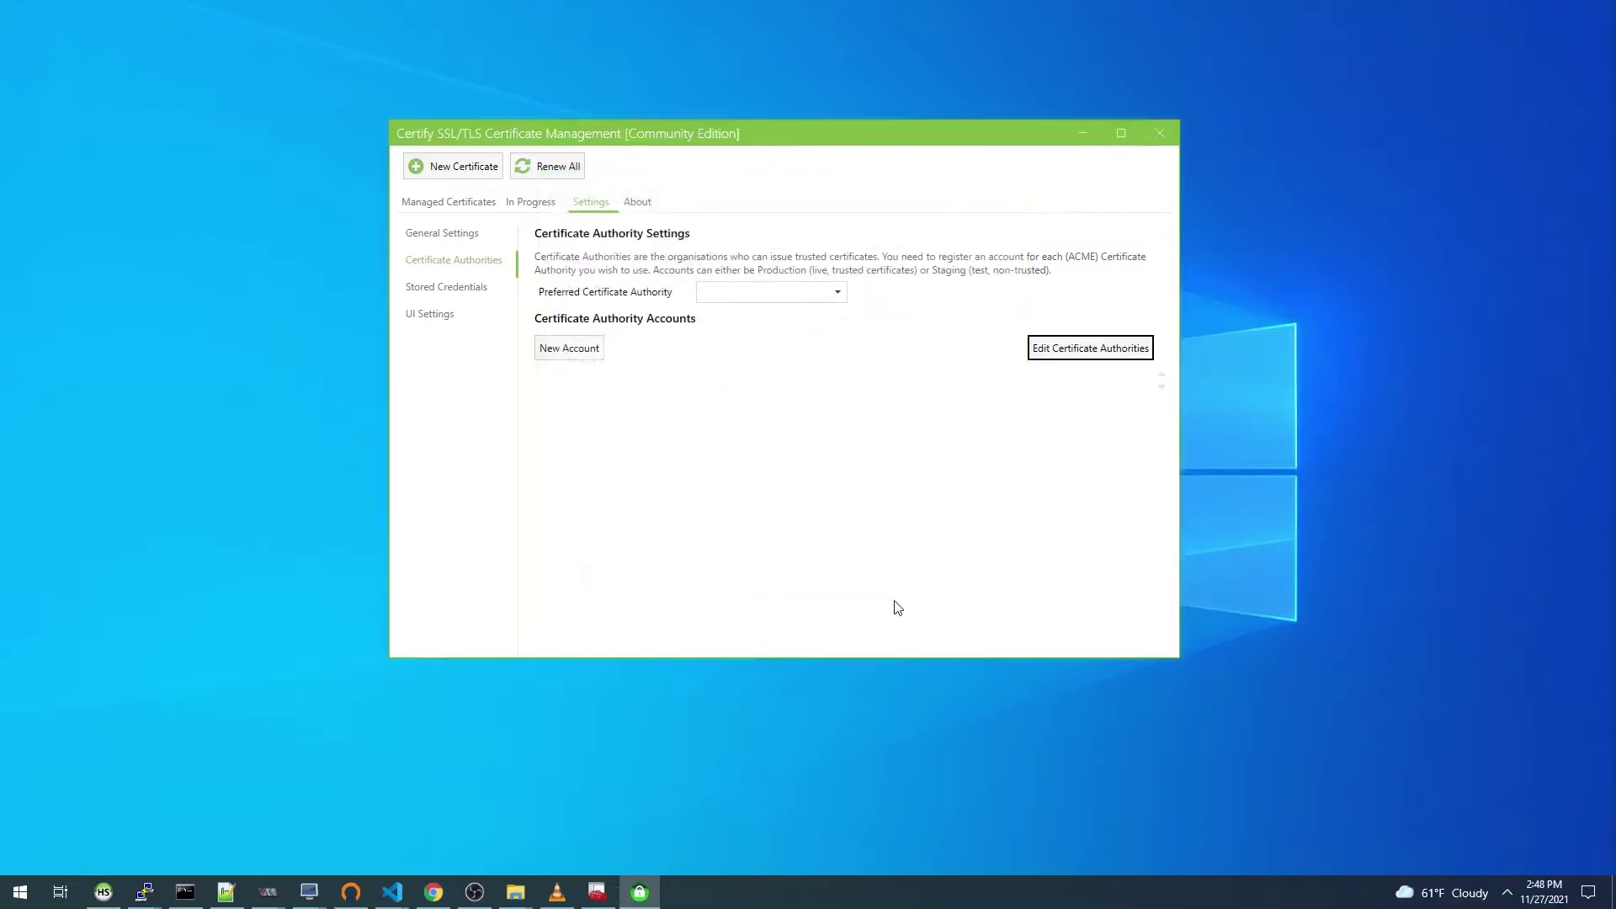
Step: Make PKIaaS.io the preferred certificate authority and go to Managed Certificates
{"action": "left_click", "coordinate": [837, 295]}
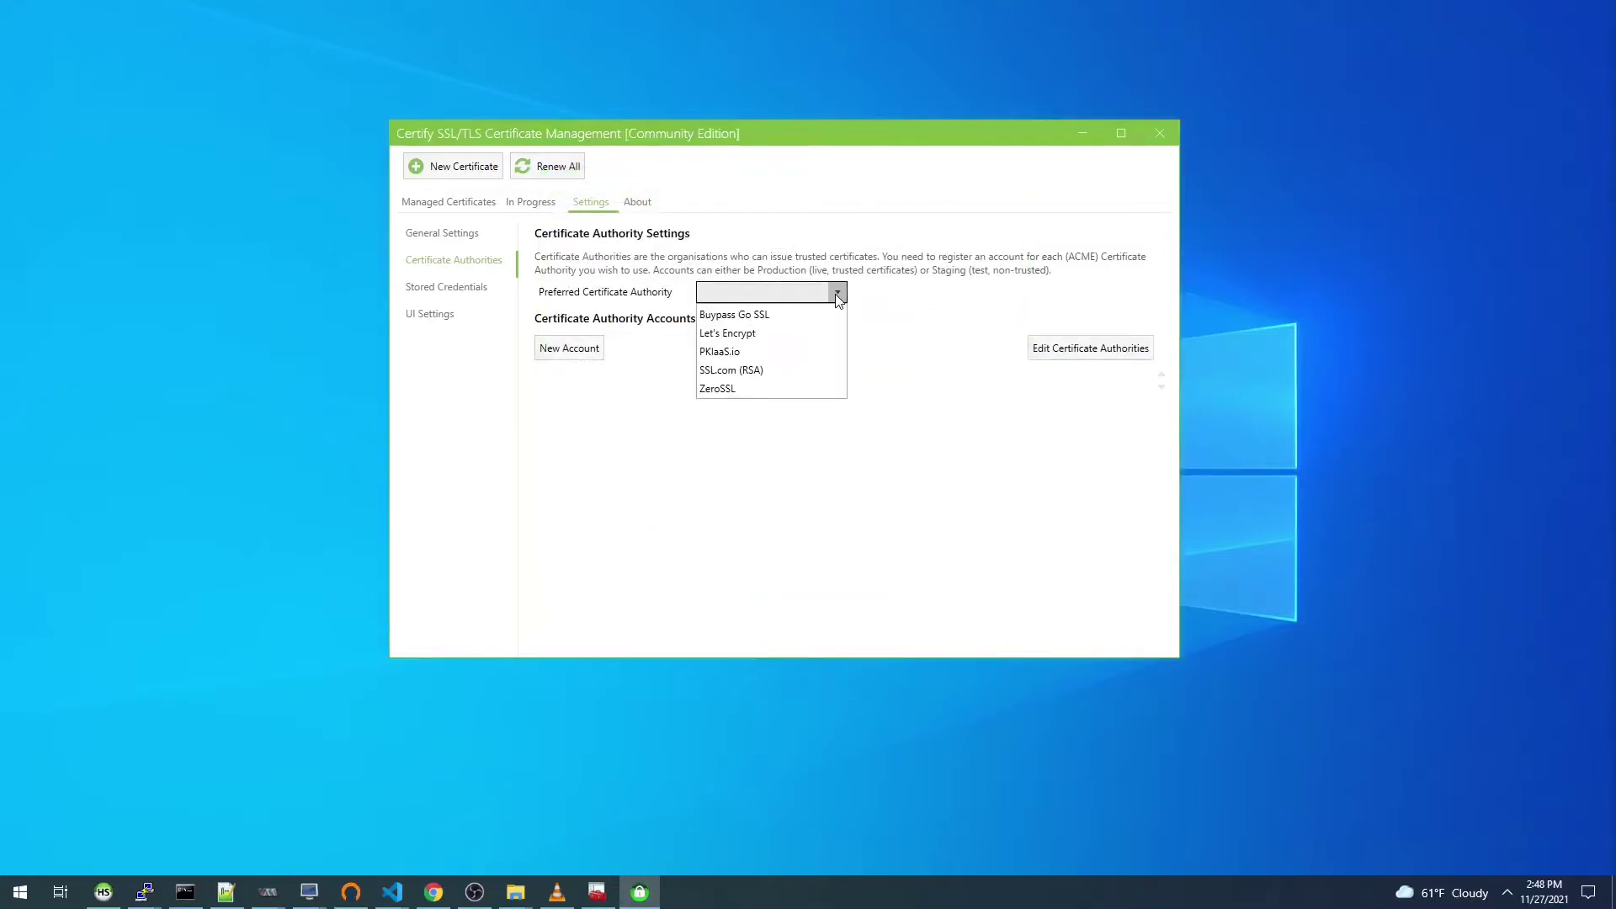
{"action": "left_click", "coordinate": [730, 354]}
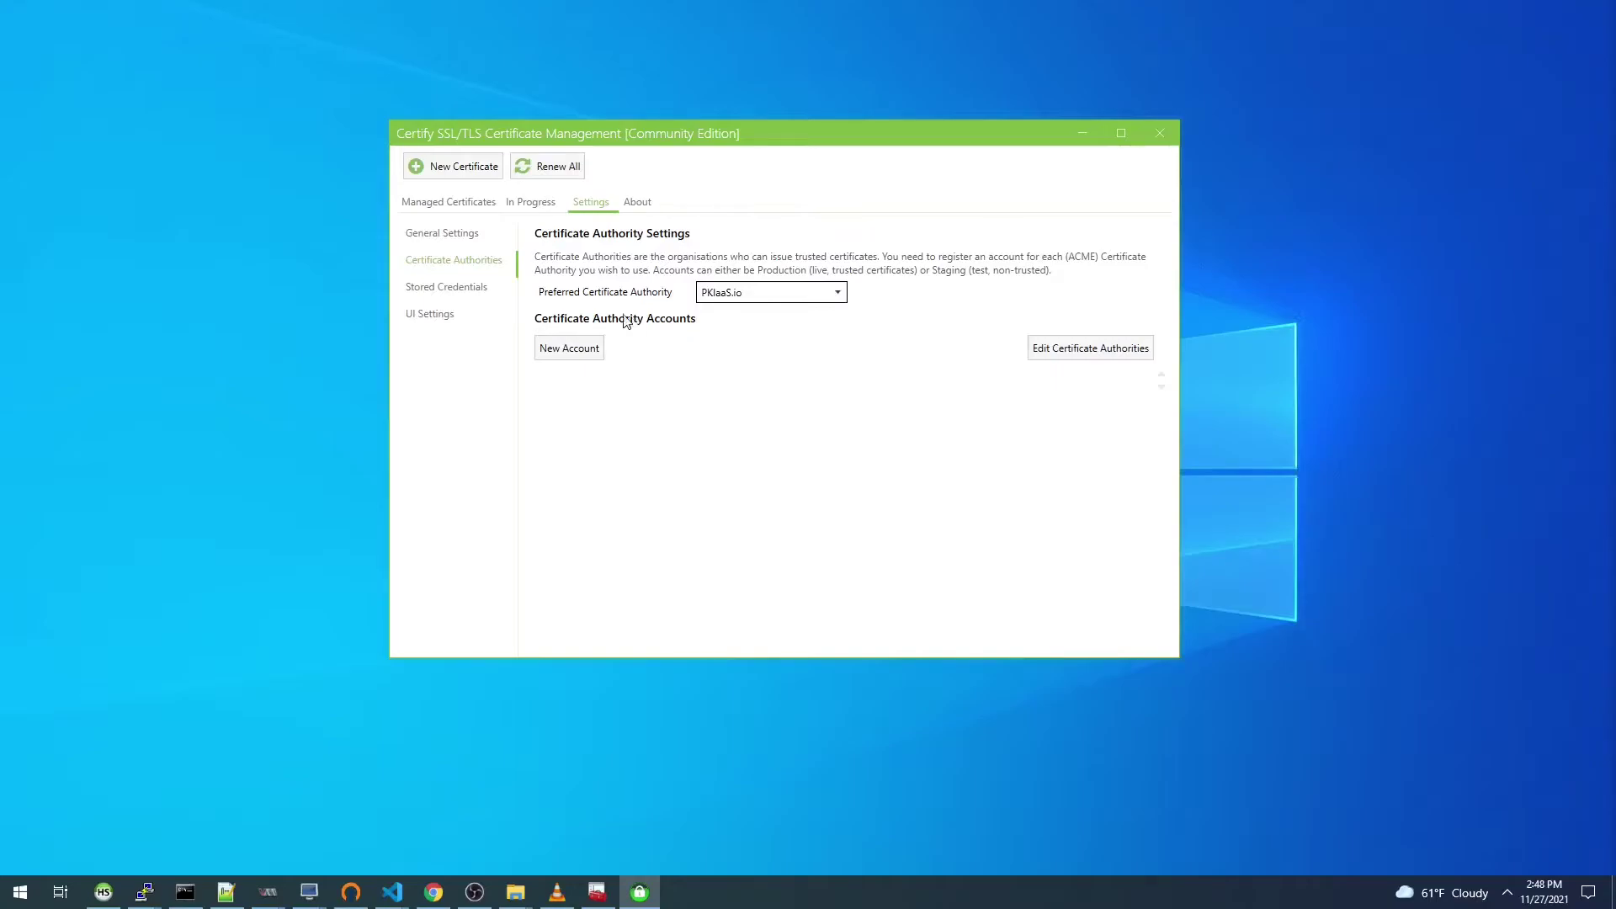
{"action": "left_click", "coordinate": [430, 203]}
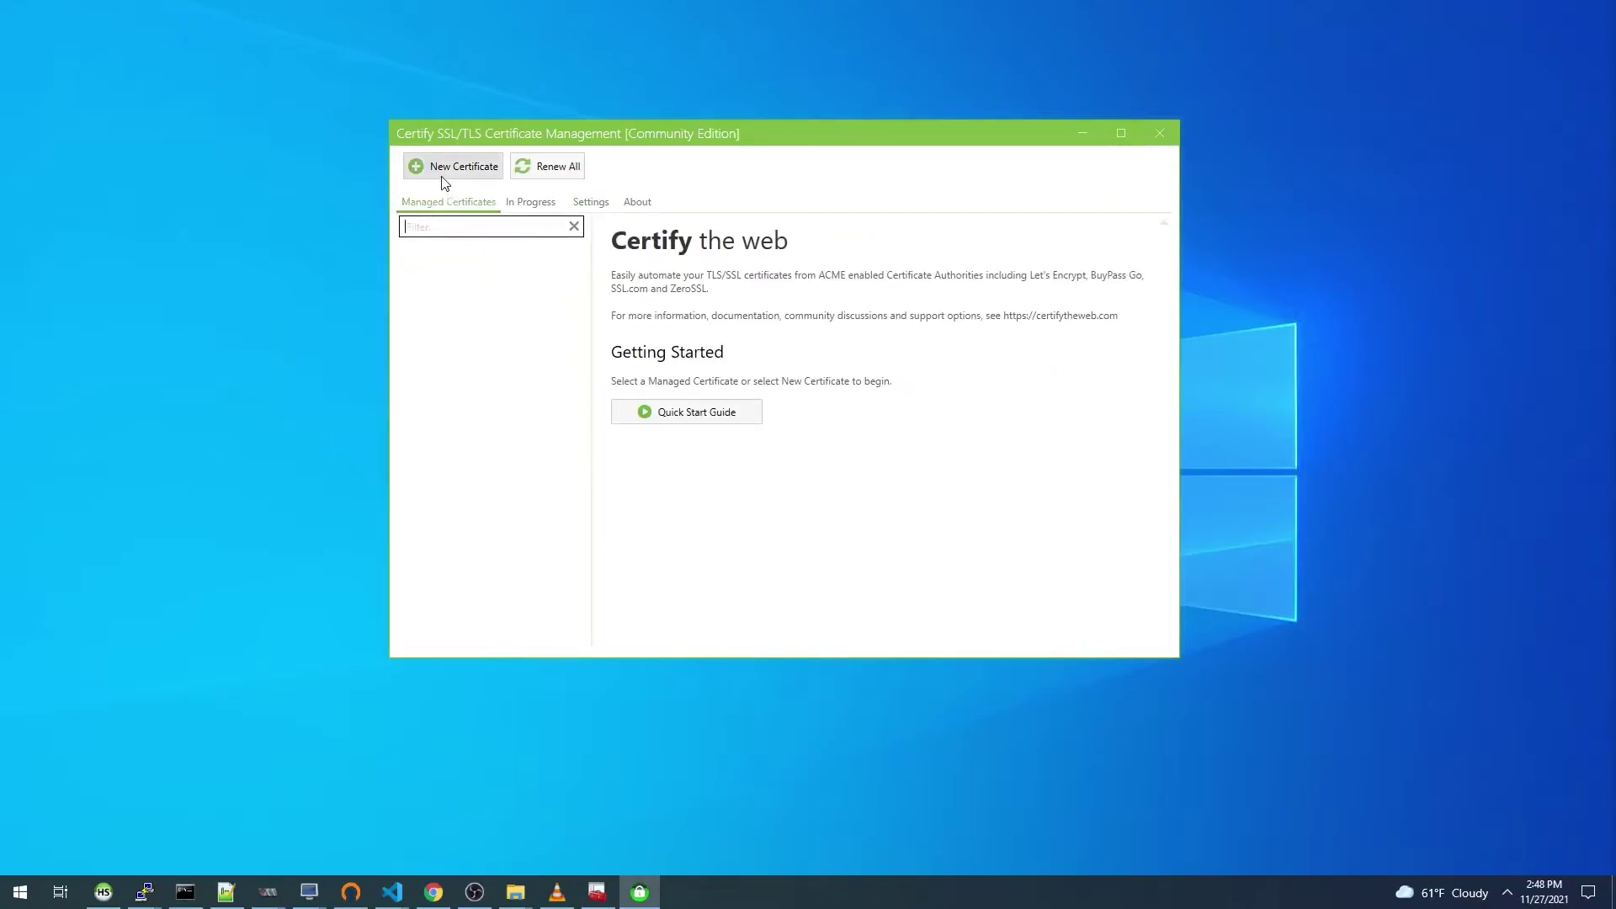
Step: Register a PKIaaS.io contact with the user's e-mail address, agreeing to the terms
{"action": "left_click", "coordinate": [432, 168]}
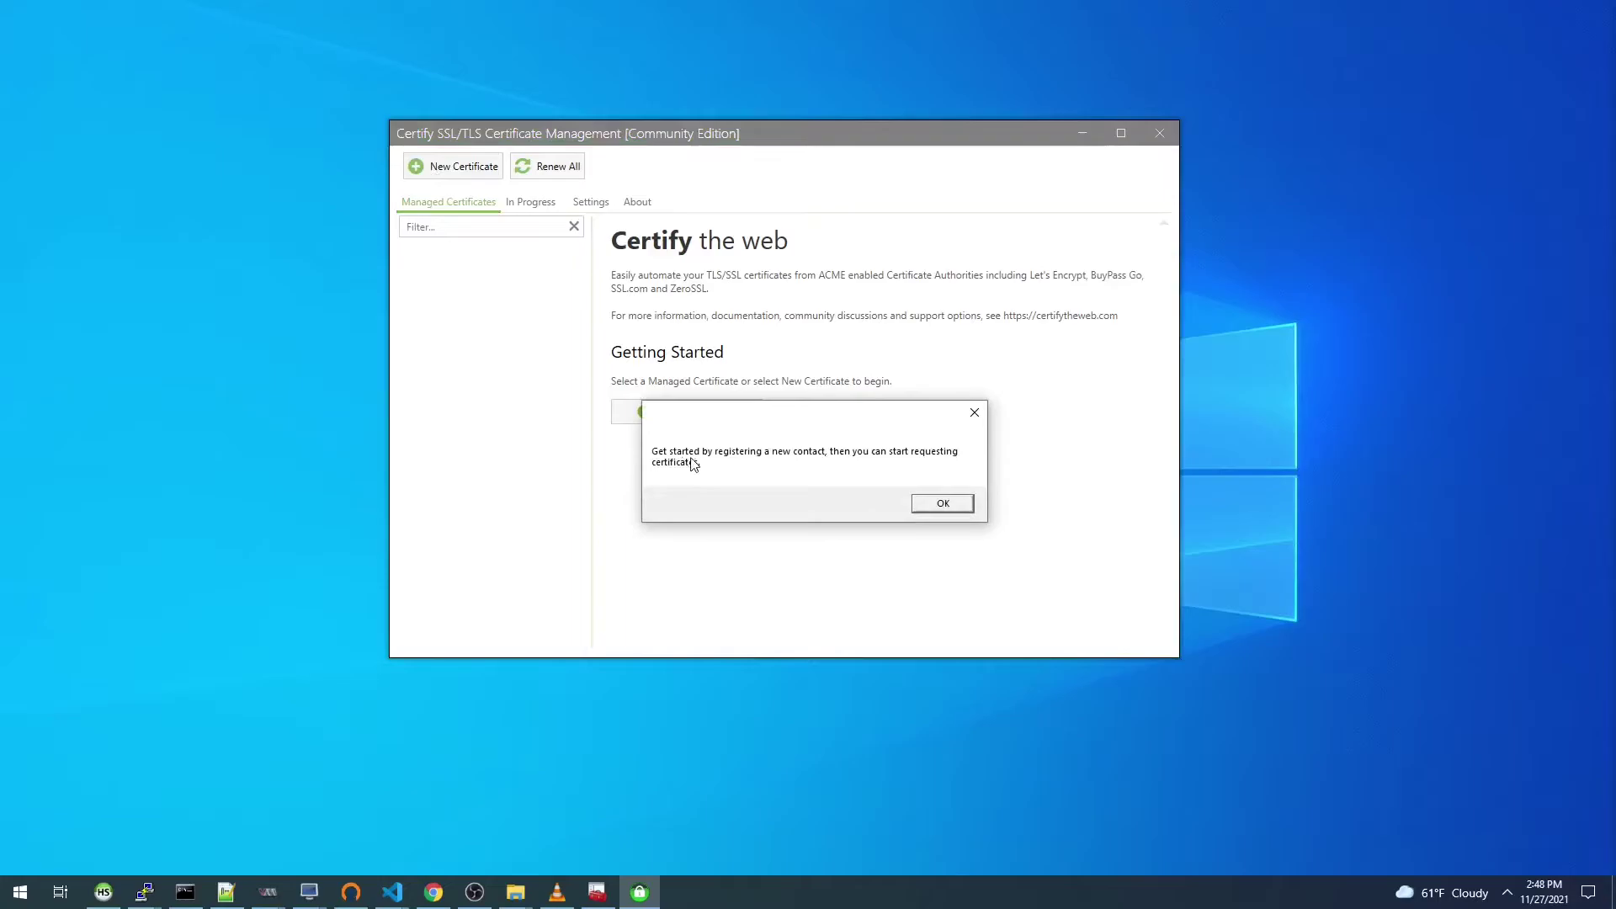
{"action": "left_click", "coordinate": [916, 503]}
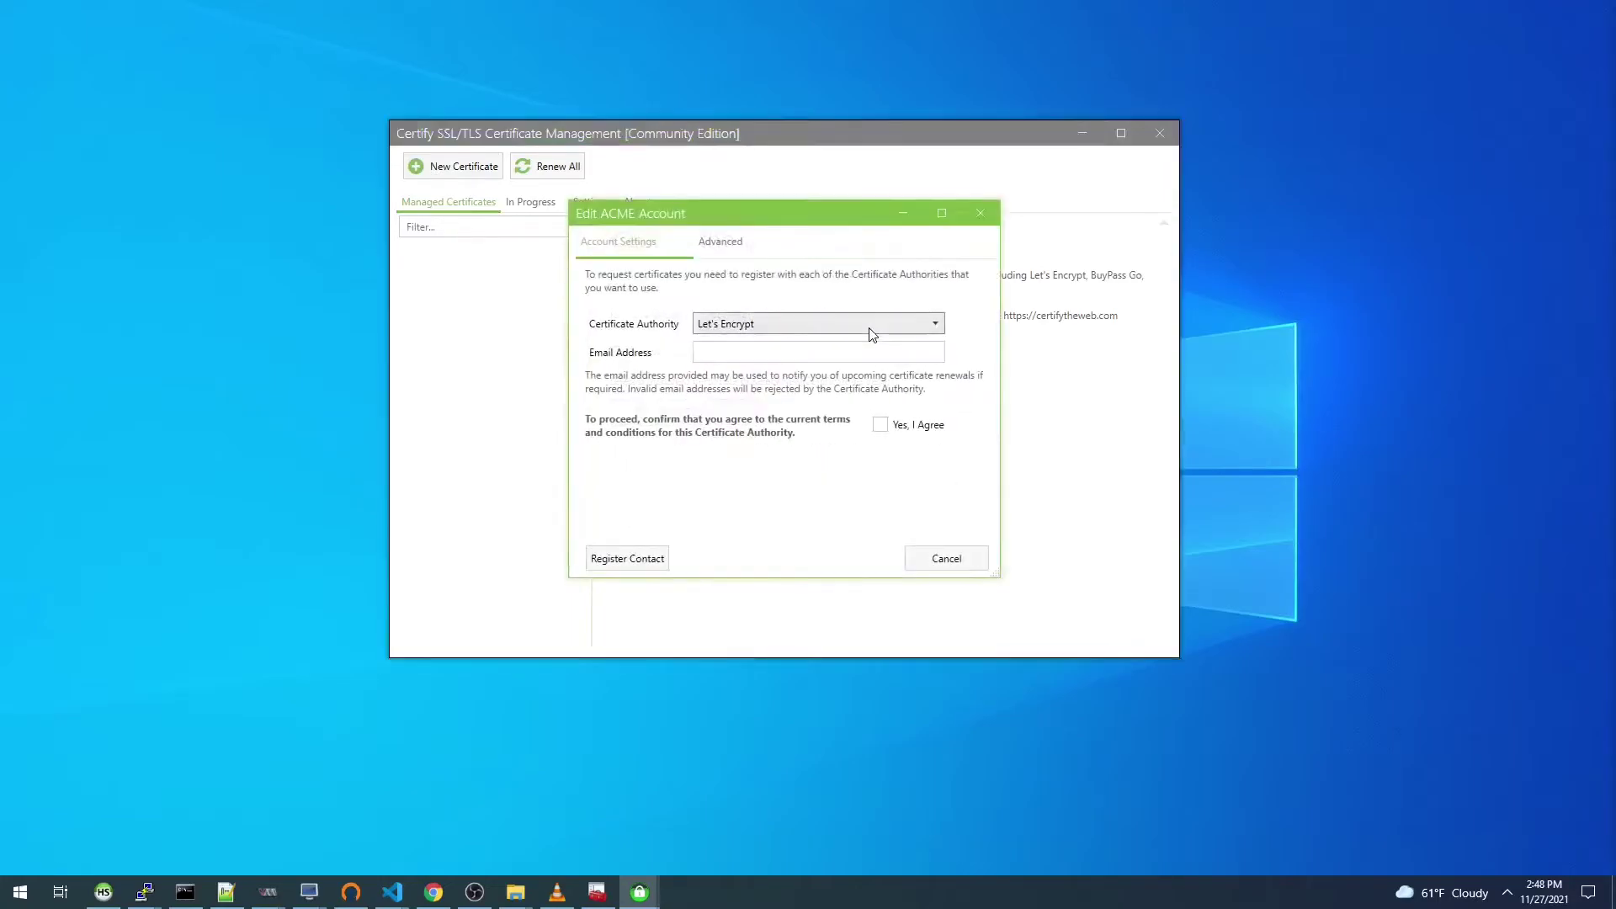
{"action": "left_click", "coordinate": [869, 328]}
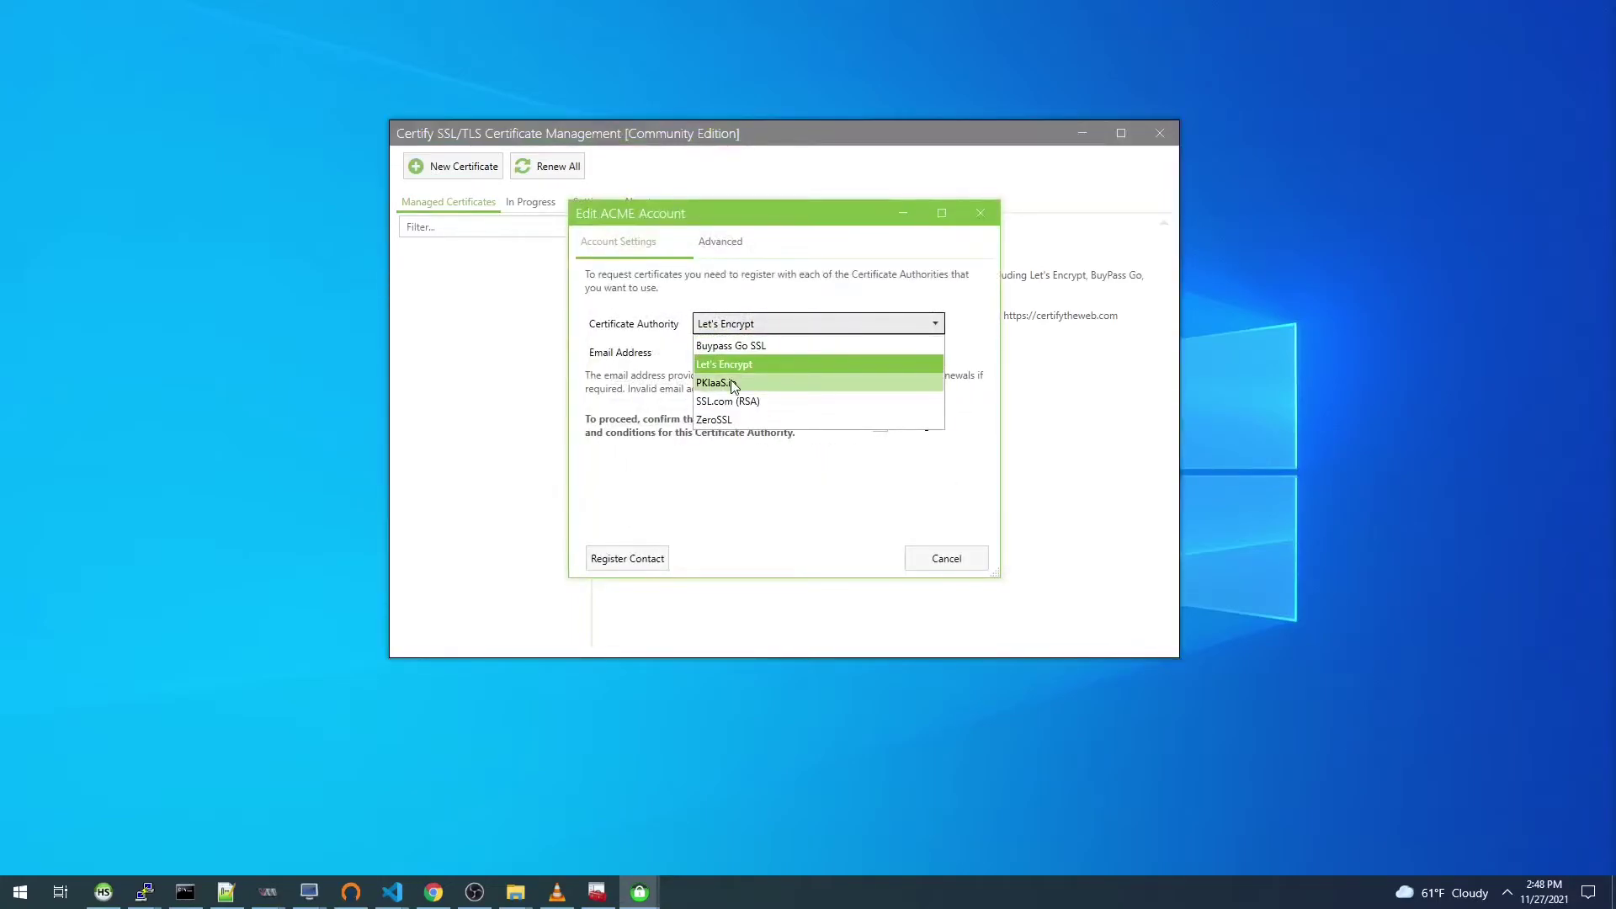
{"action": "left_click", "coordinate": [732, 384]}
{"action": "left_click", "coordinate": [721, 357]}
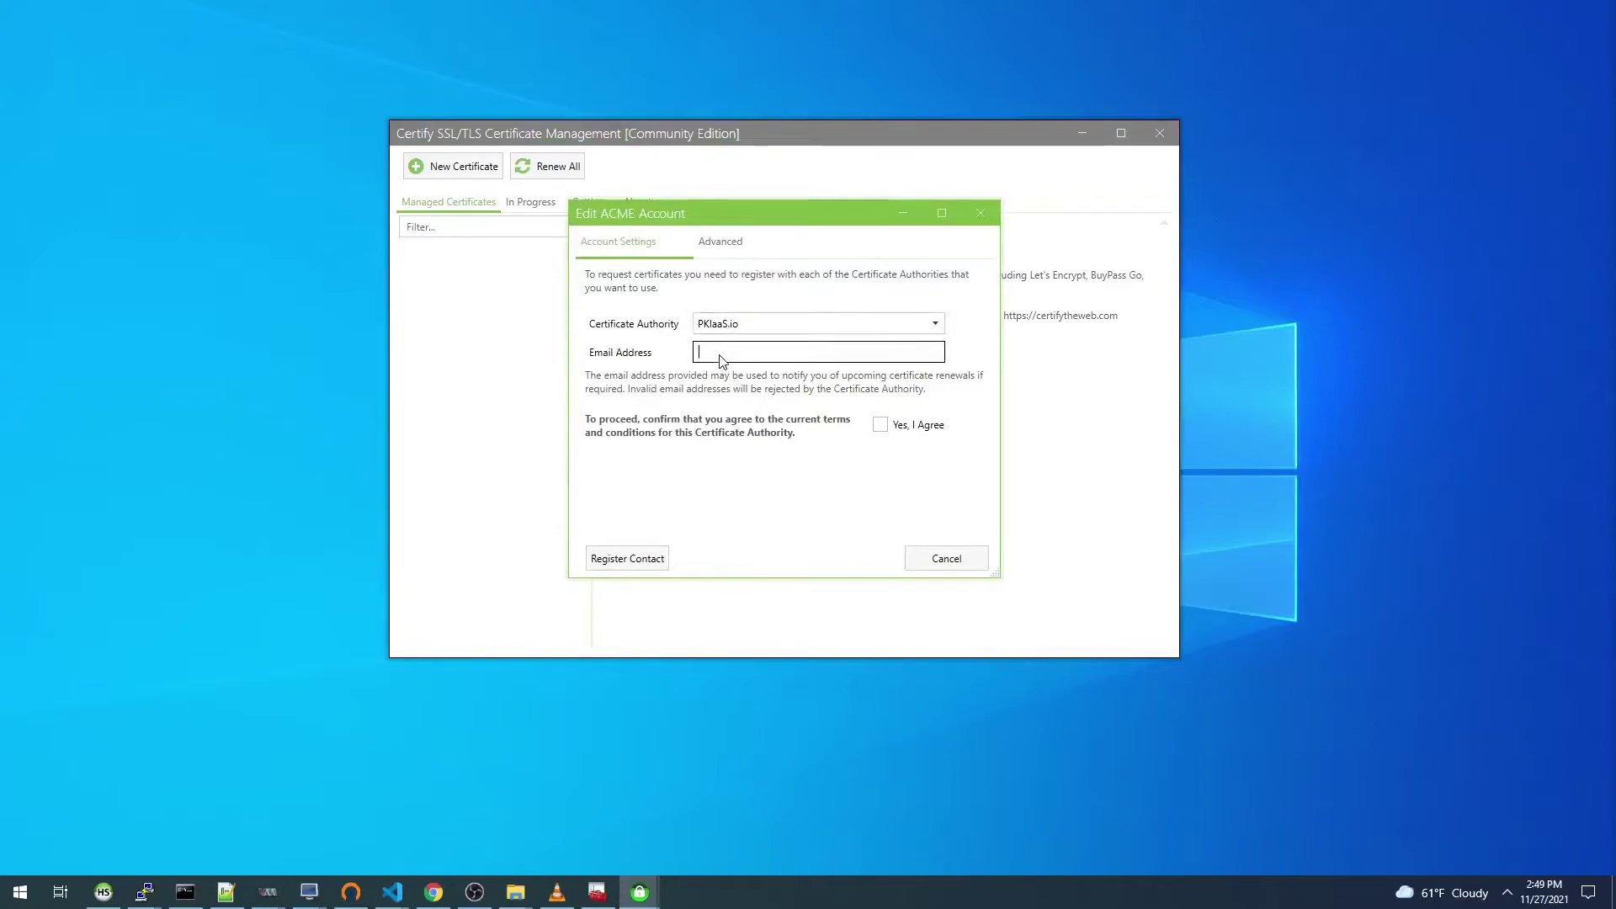
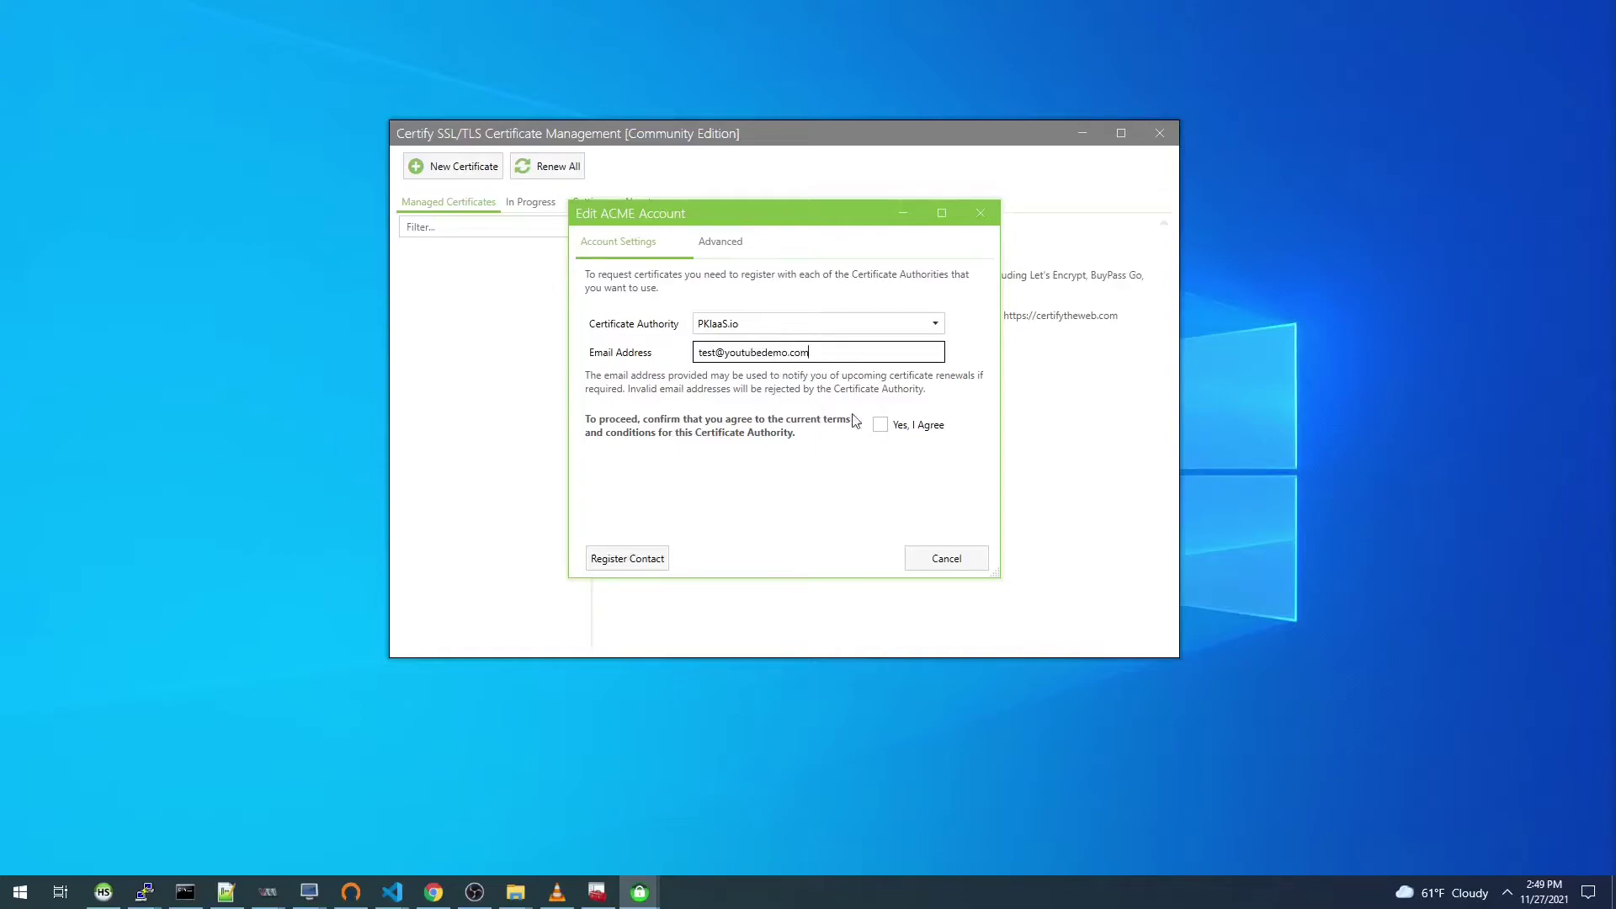
{"action": "left_click", "coordinate": [881, 426]}
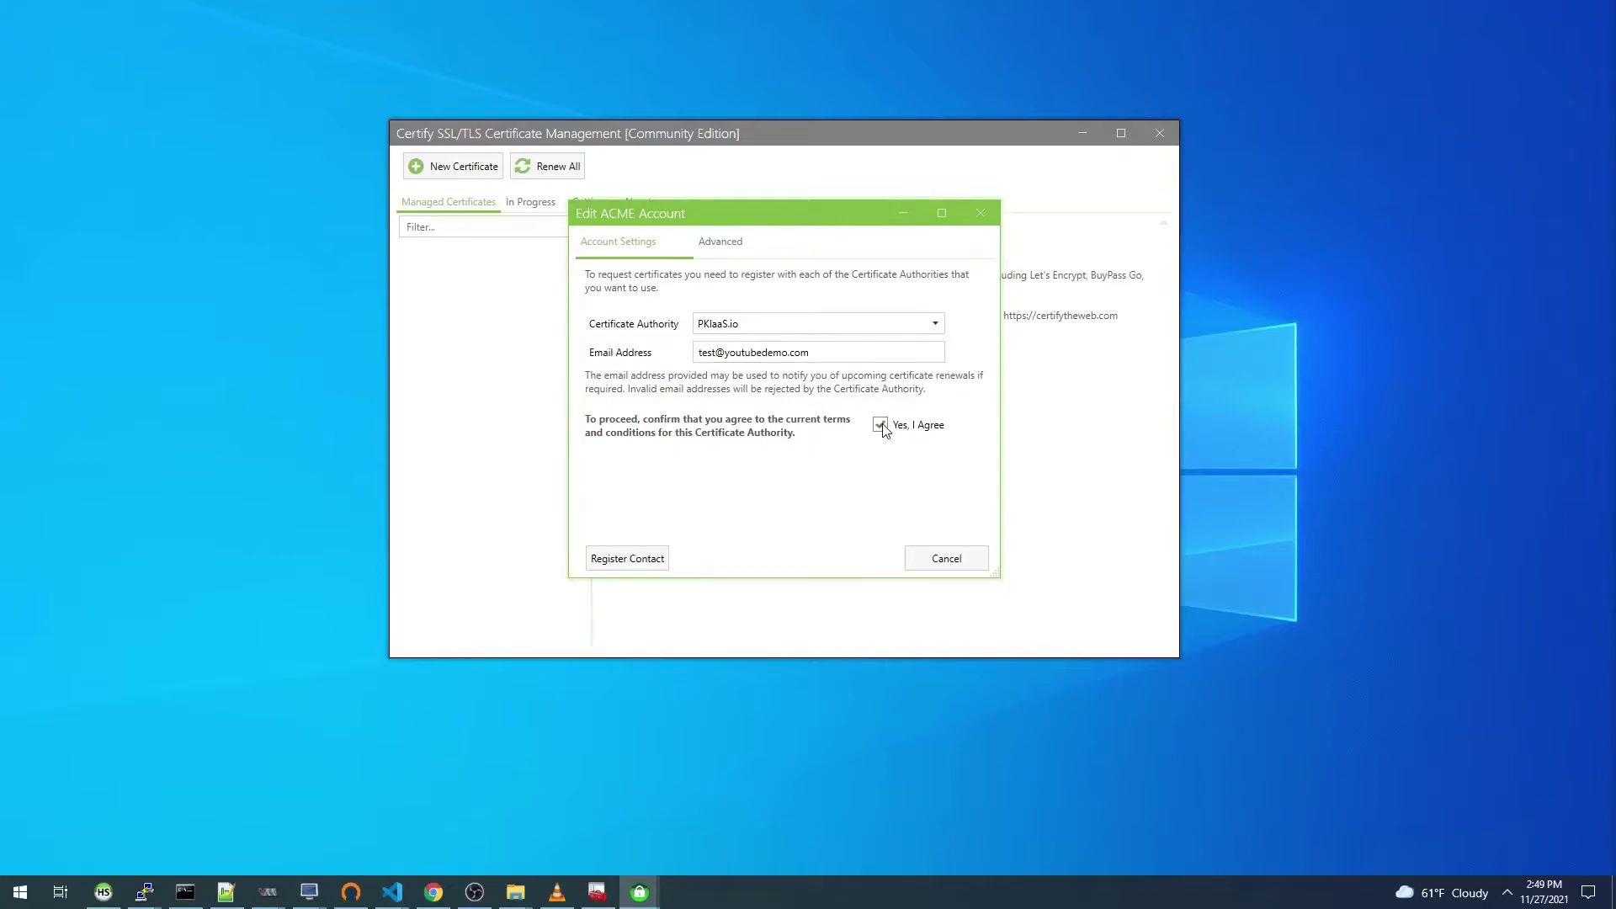
{"action": "left_click", "coordinate": [644, 556]}
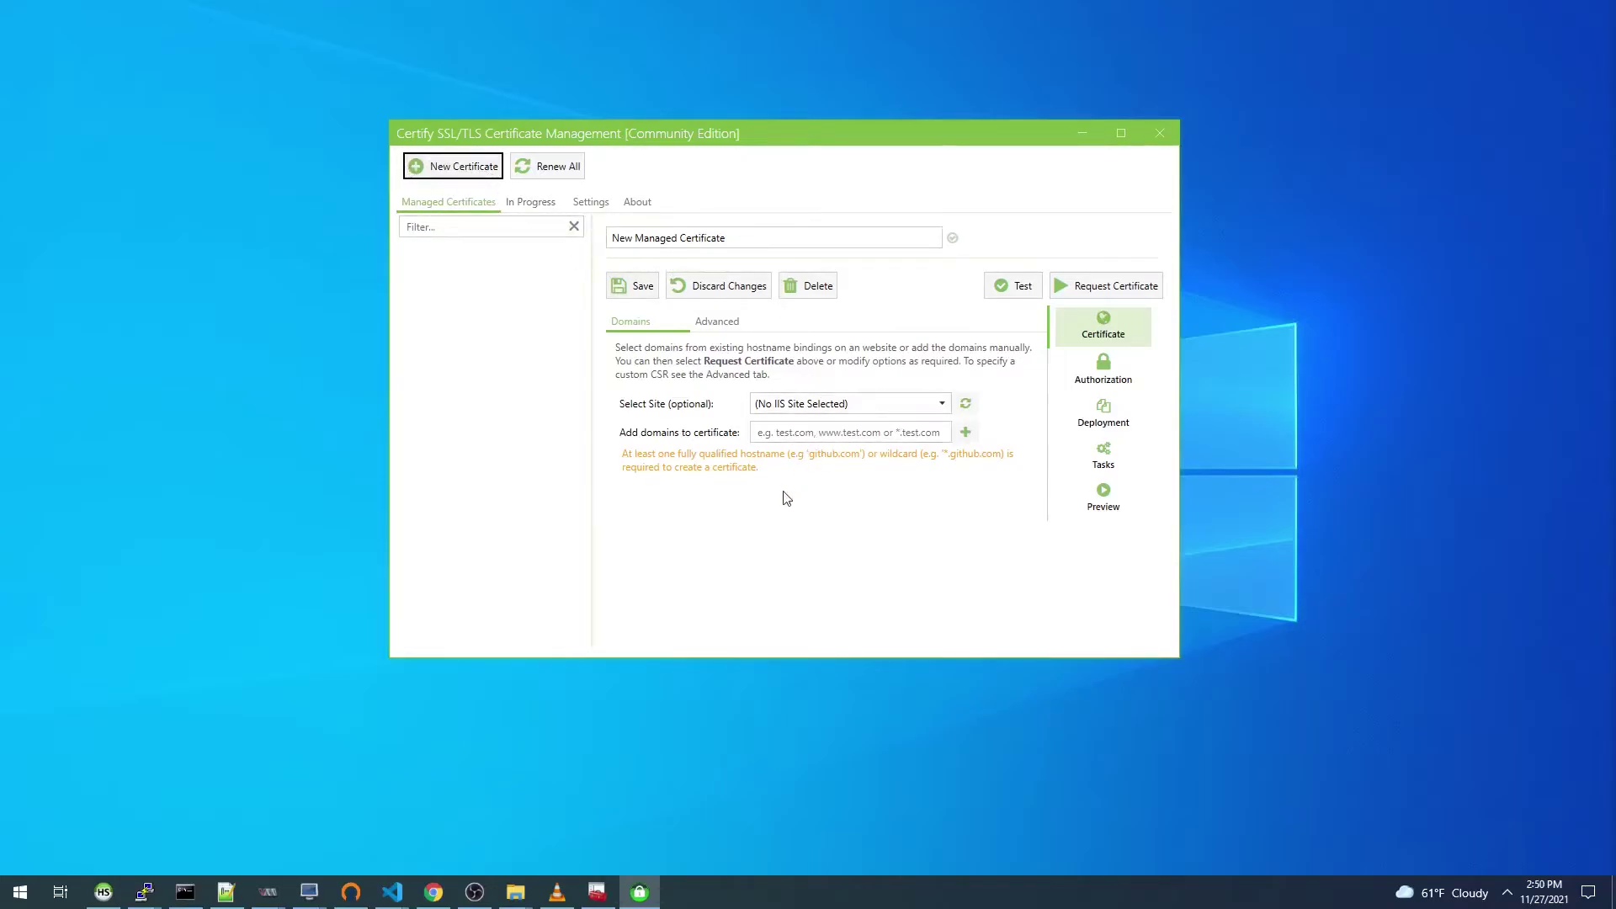
Step: Add the copied opennebula domain to the new managed certificate
{"action": "left_click_drag", "start_coordinate": [697, 133], "coordinate": [673, 128]}
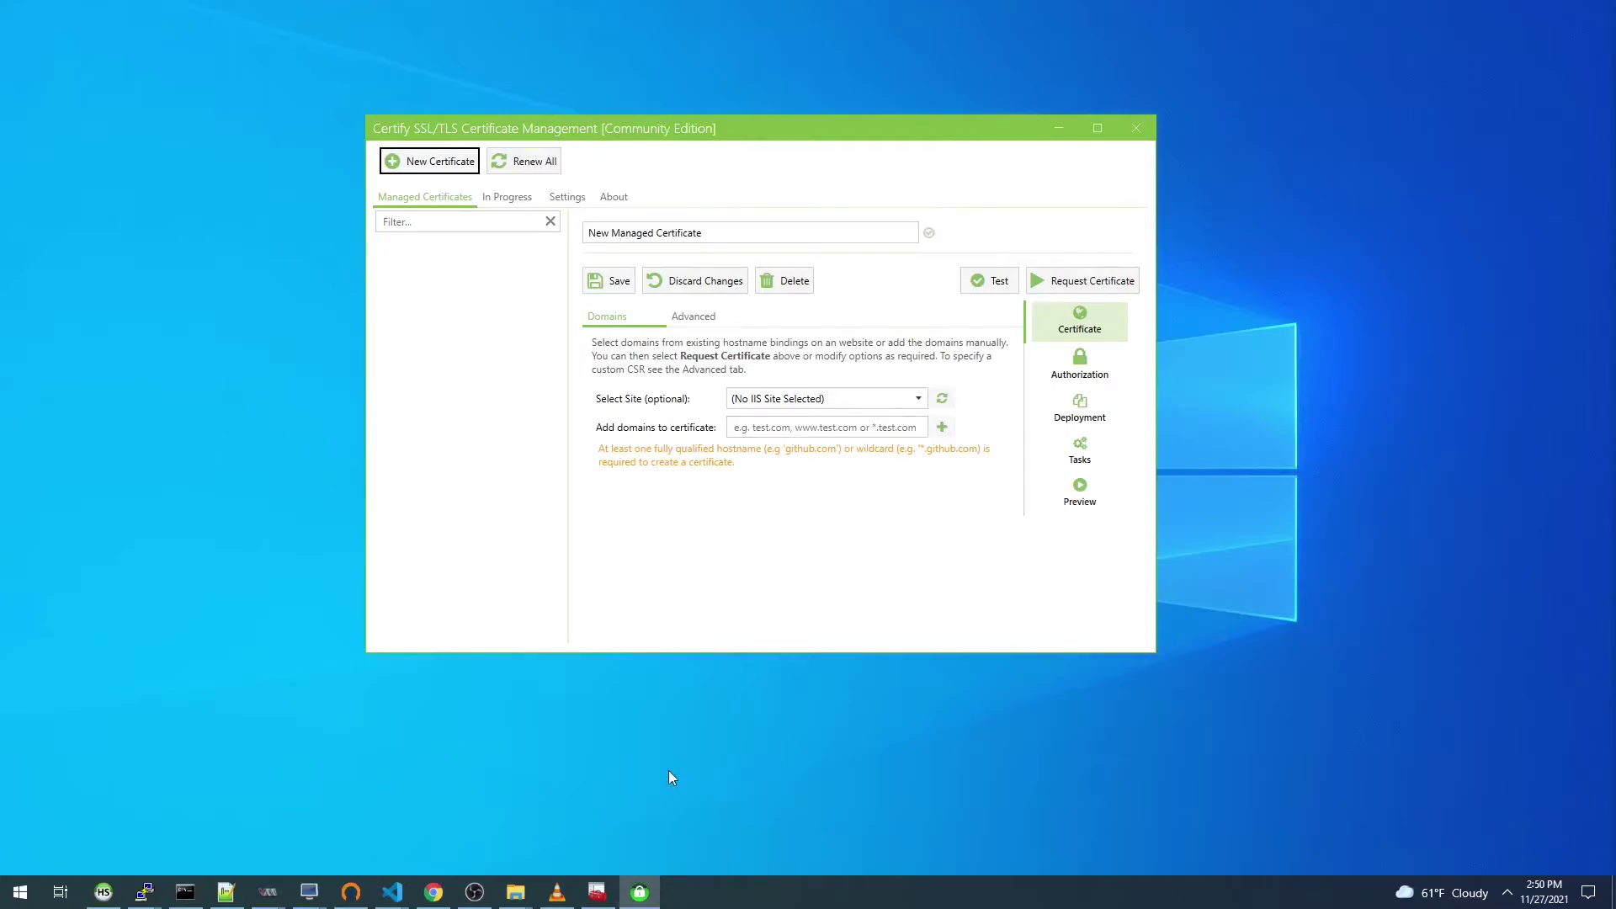
{"action": "left_click", "coordinate": [226, 892]}
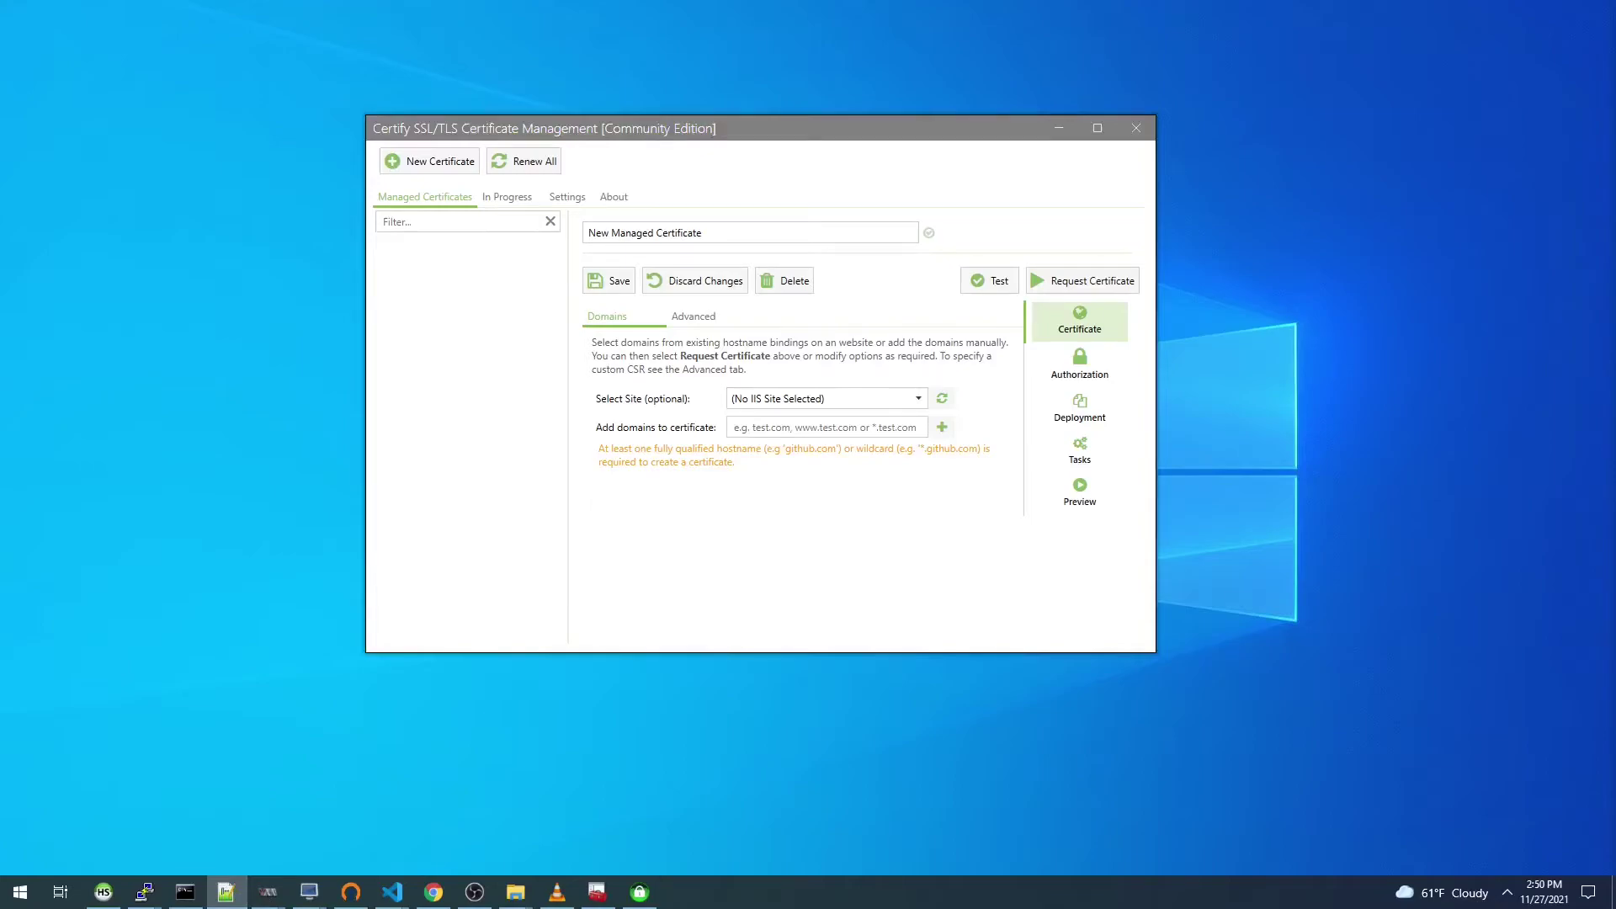
{"action": "left_click", "coordinate": [798, 432]}
{"action": "type", "text": "opennebula.spiehlerfamily.com"}
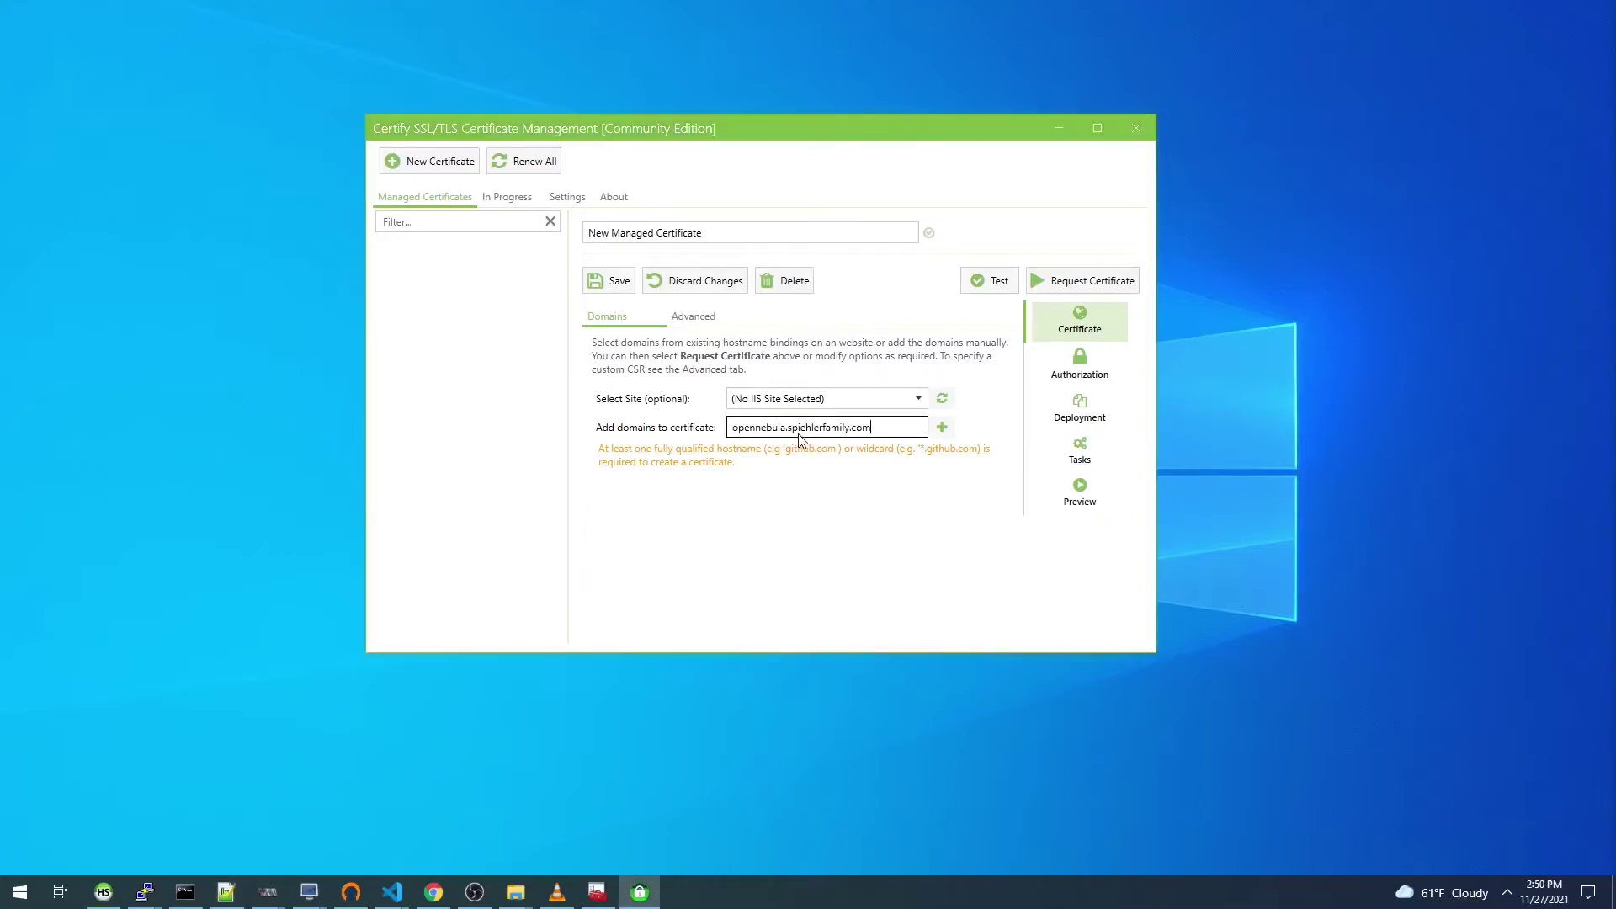
{"action": "left_click", "coordinate": [942, 427]}
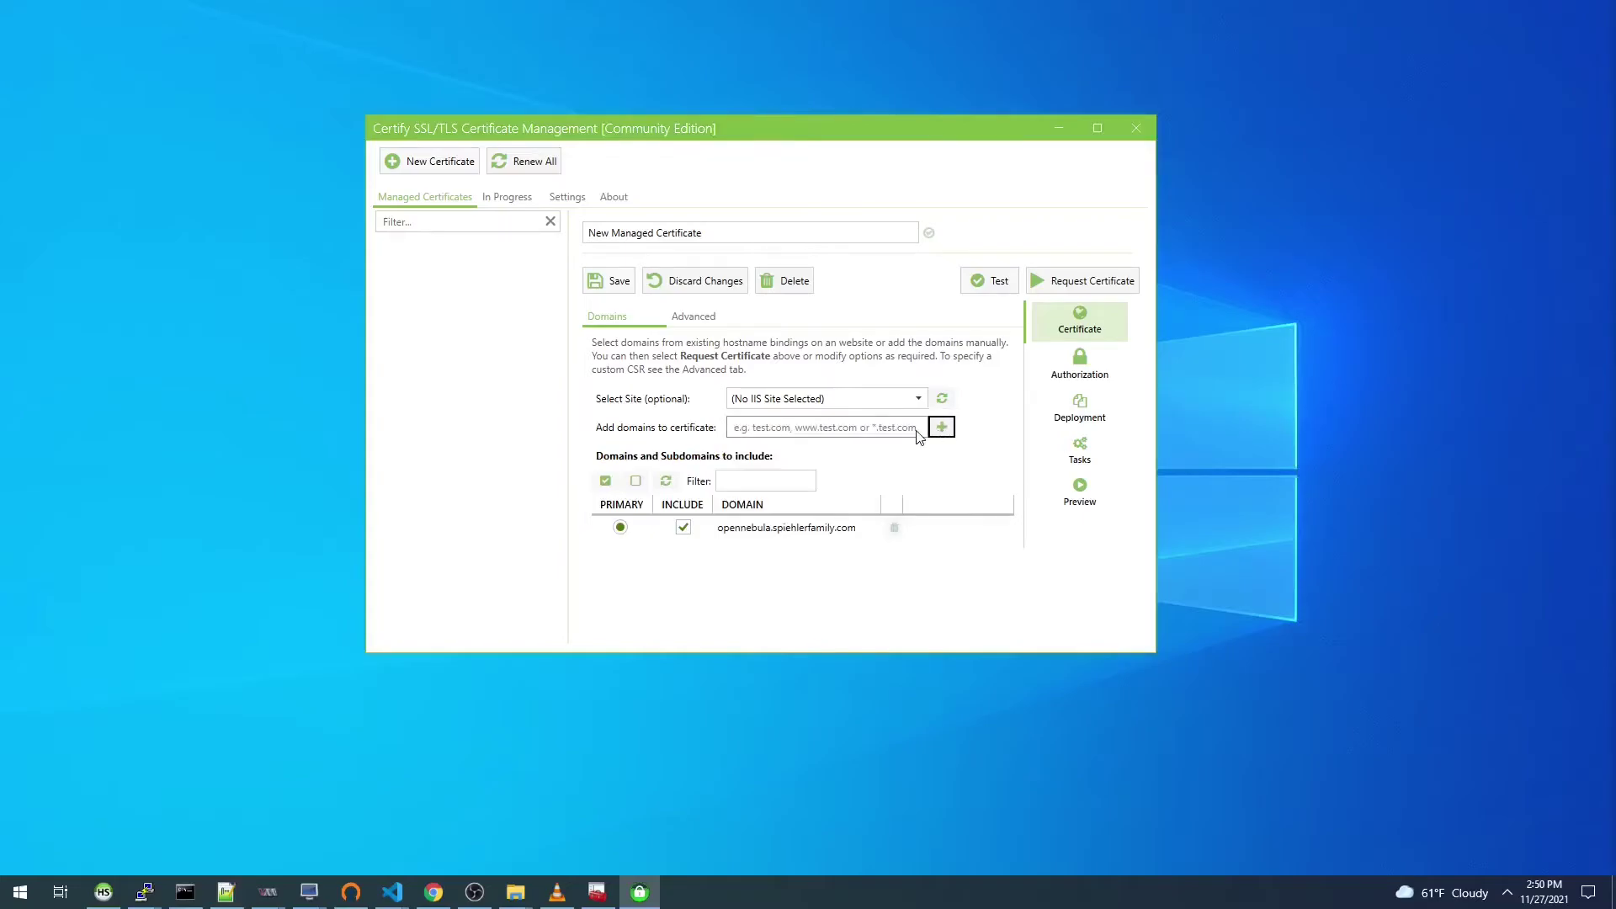
Step: Set the certificate's authority to PKIaaS.io under Advanced, then show its Authorization settings
{"action": "left_click", "coordinate": [699, 324]}
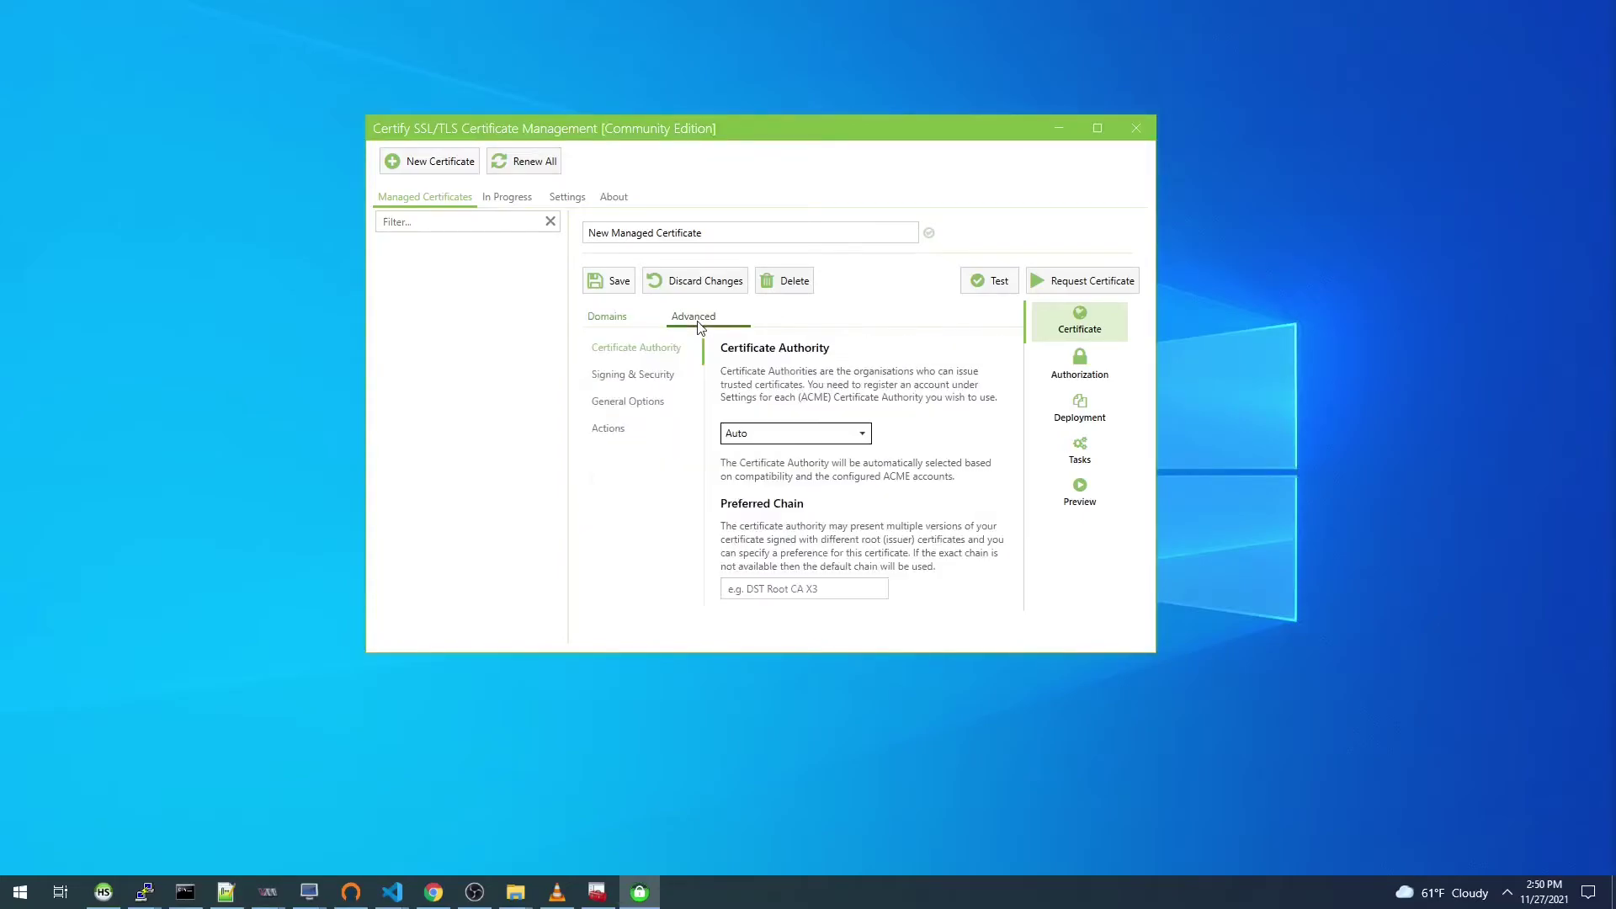
{"action": "left_click", "coordinate": [808, 438]}
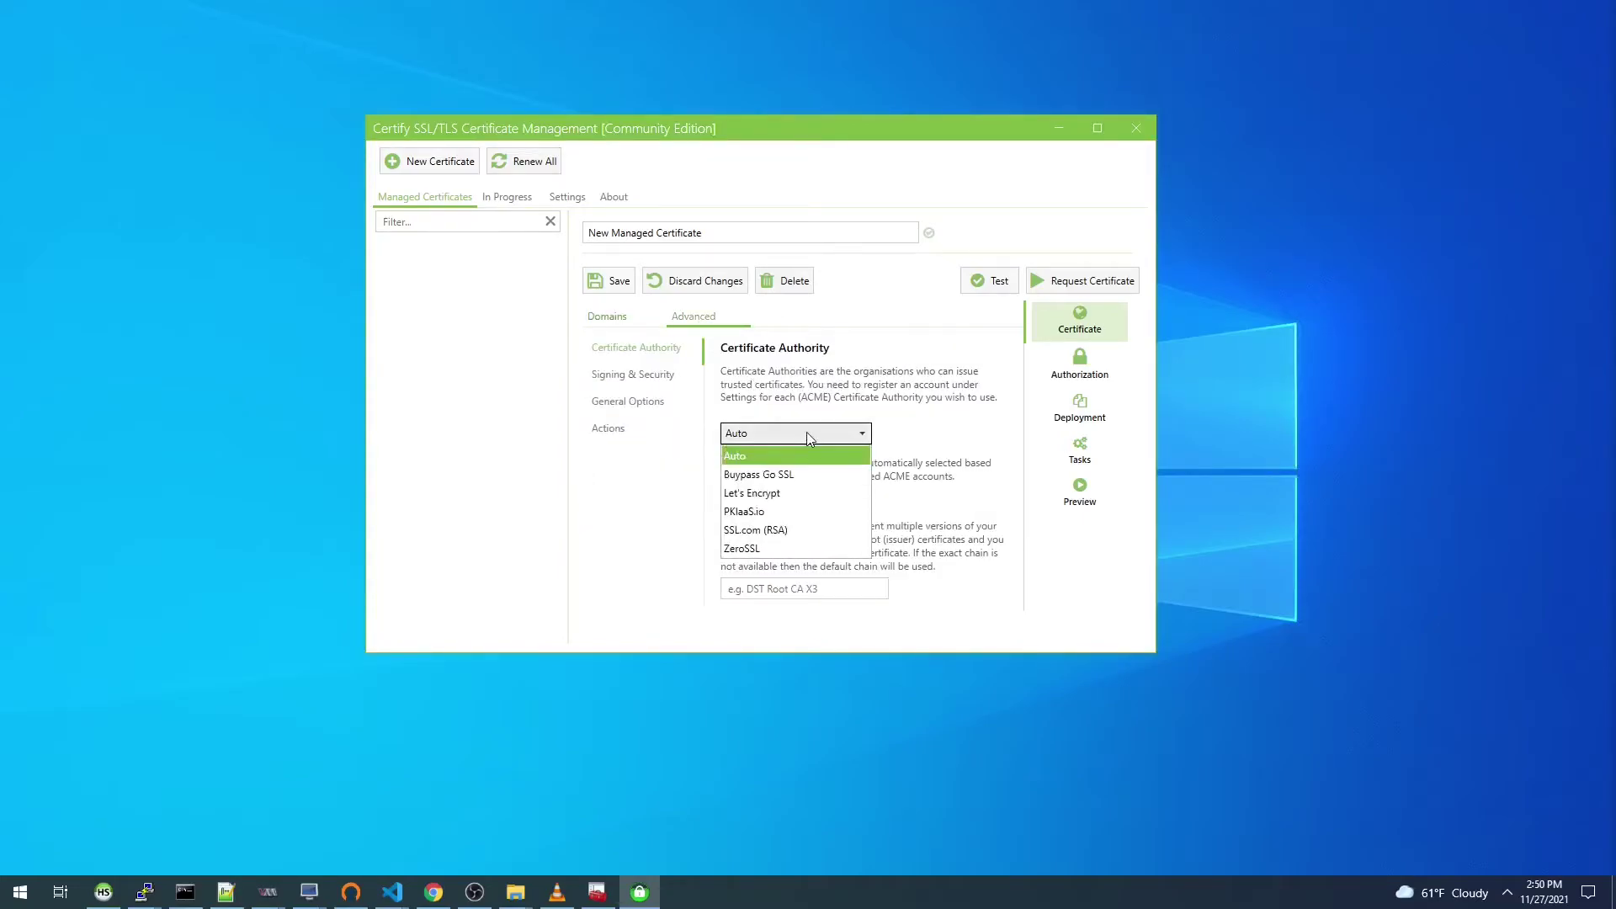
{"action": "left_click", "coordinate": [804, 509]}
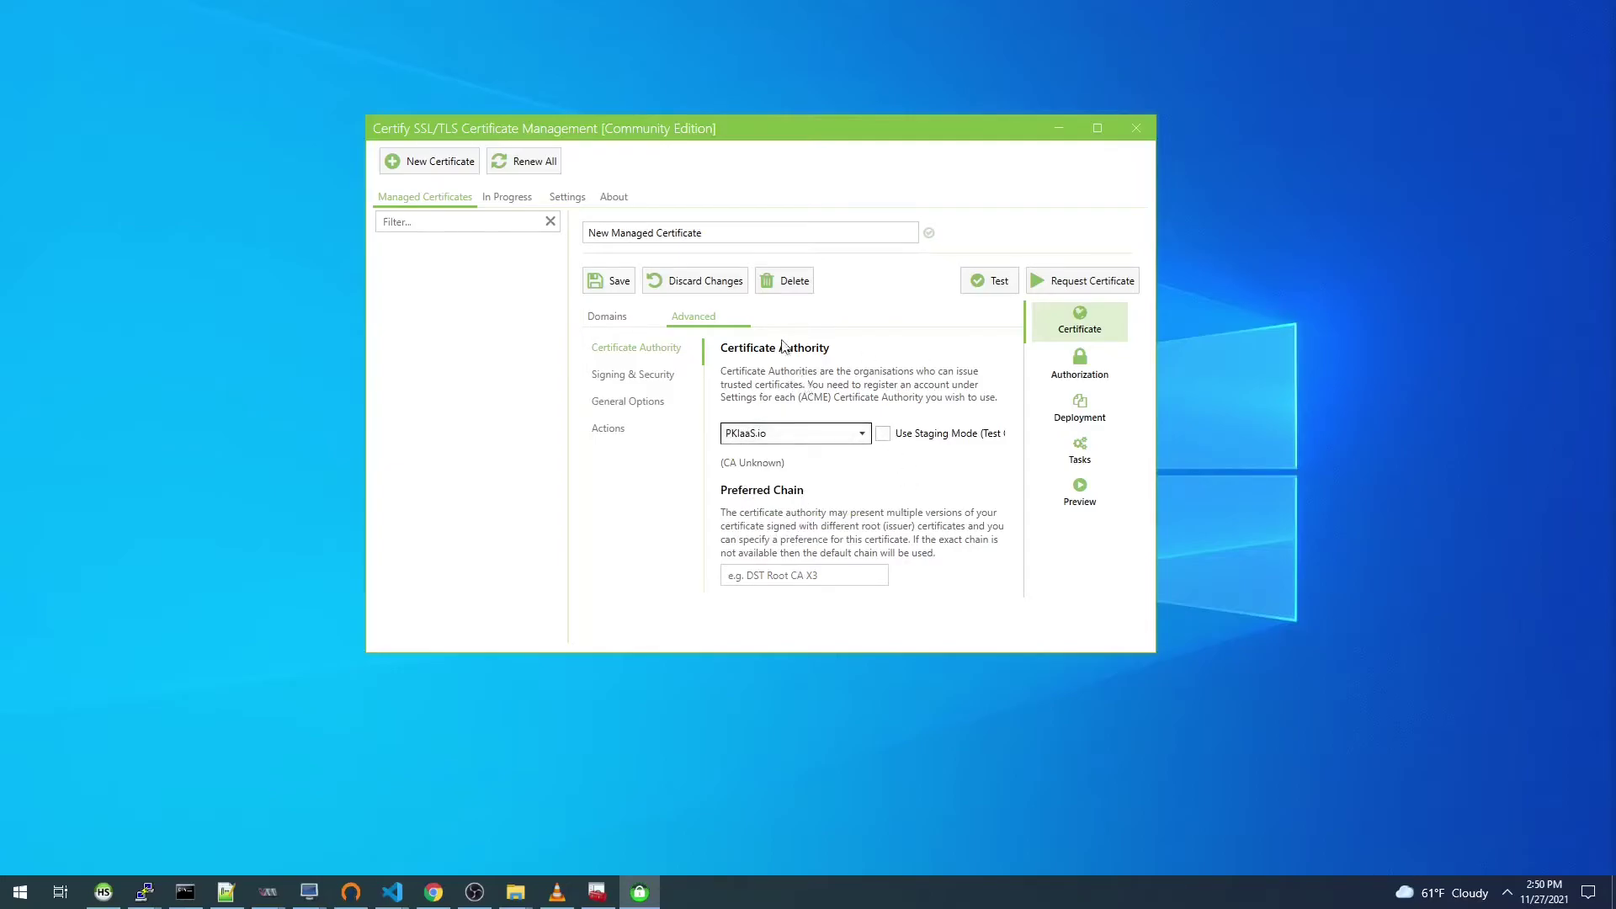
{"action": "left_click", "coordinate": [605, 320]}
{"action": "left_click", "coordinate": [1080, 367]}
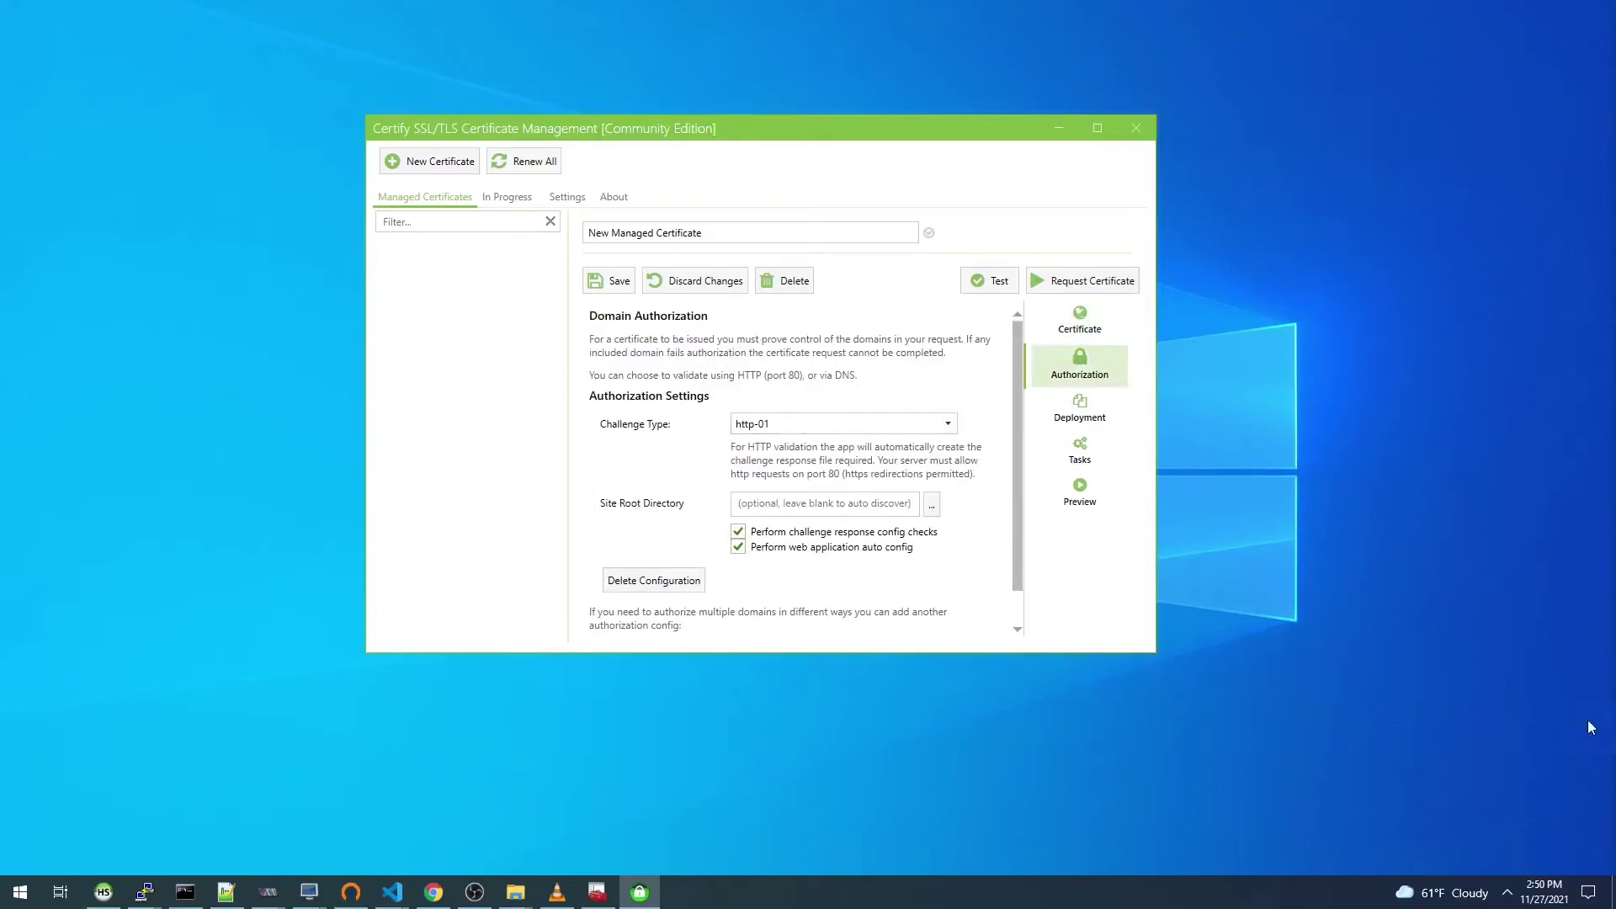
Step: Paste C:\caddy\files as the http-01 site root and open that folder in File Explorer
{"action": "key", "text": "alt+Tab"}
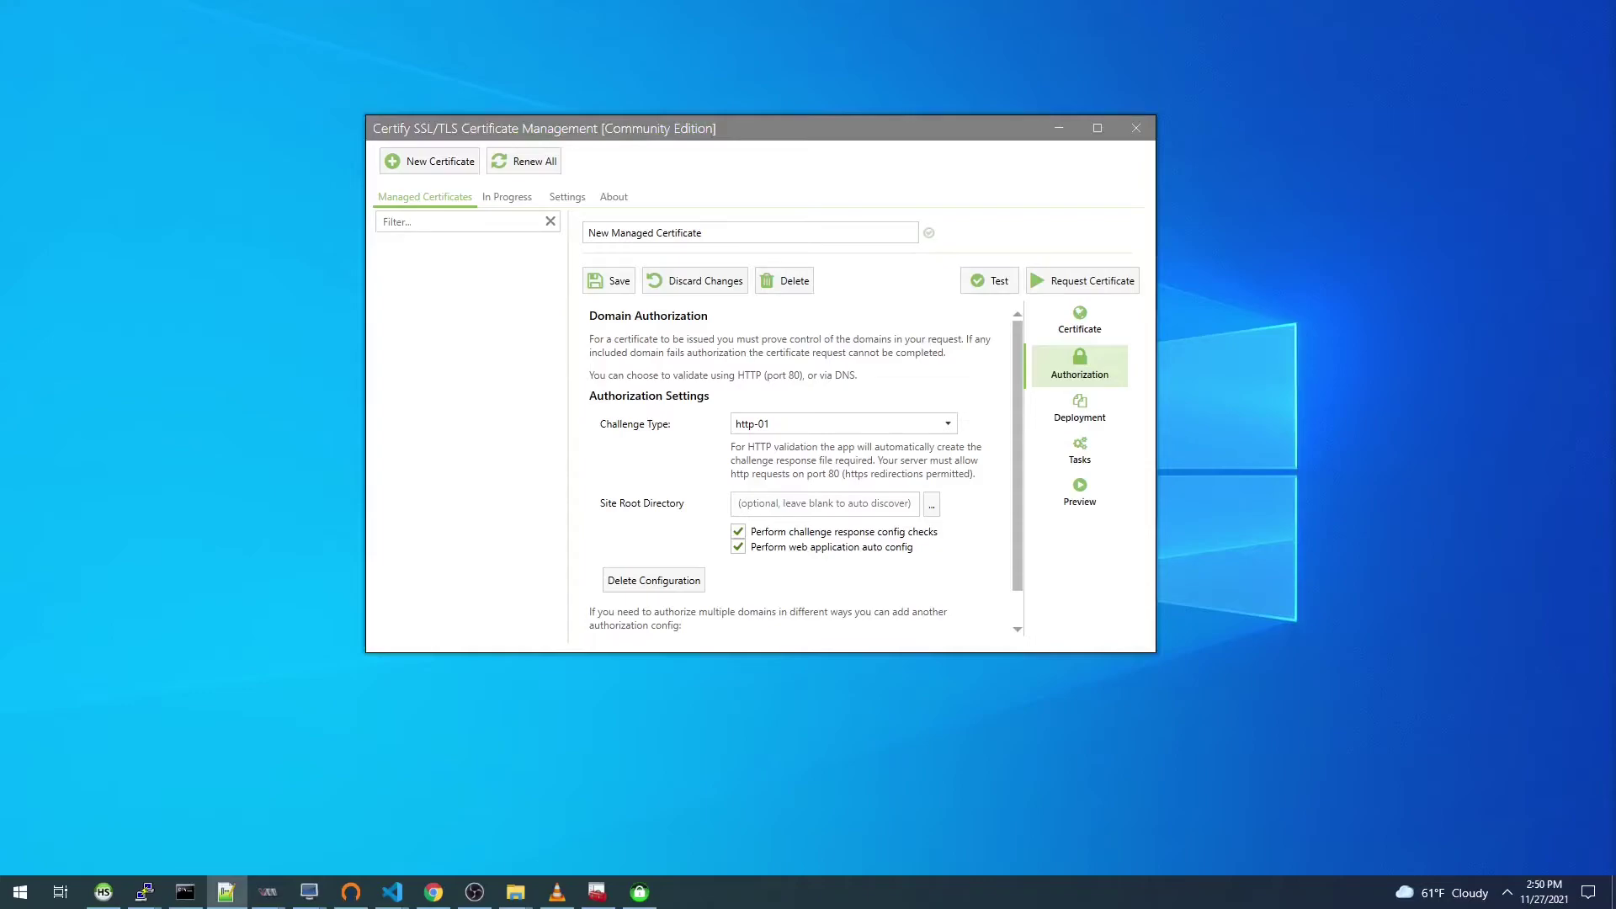
{"action": "left_click", "coordinate": [852, 509]}
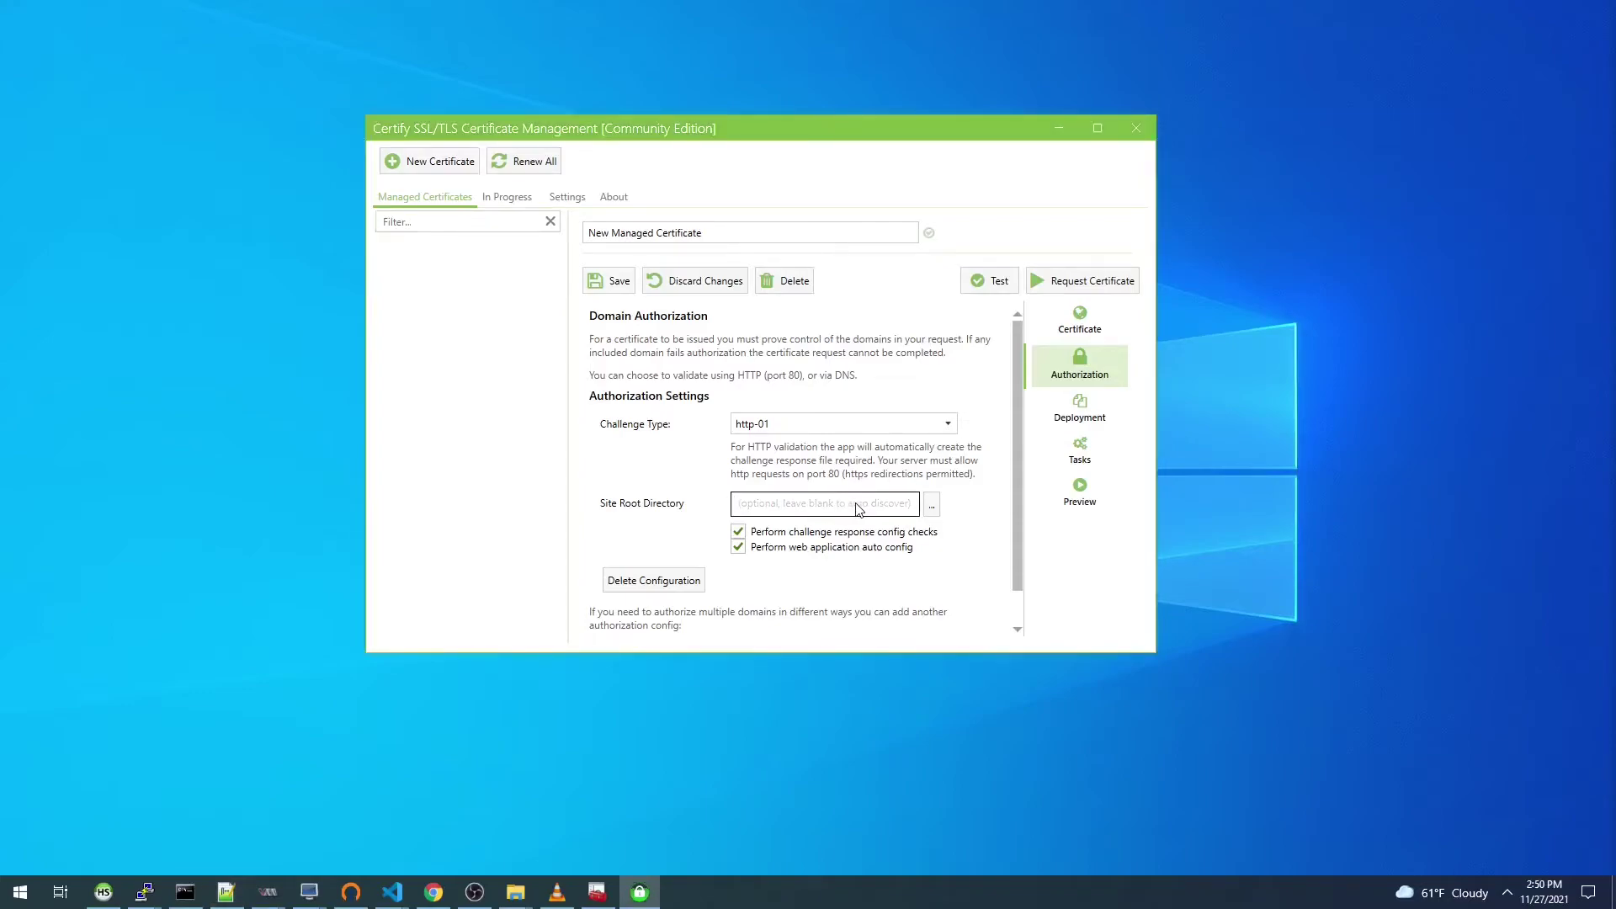
{"action": "type", "text": "C:\\caddy\\files"}
{"action": "left_click_drag", "start_coordinate": [804, 507], "coordinate": [736, 508]}
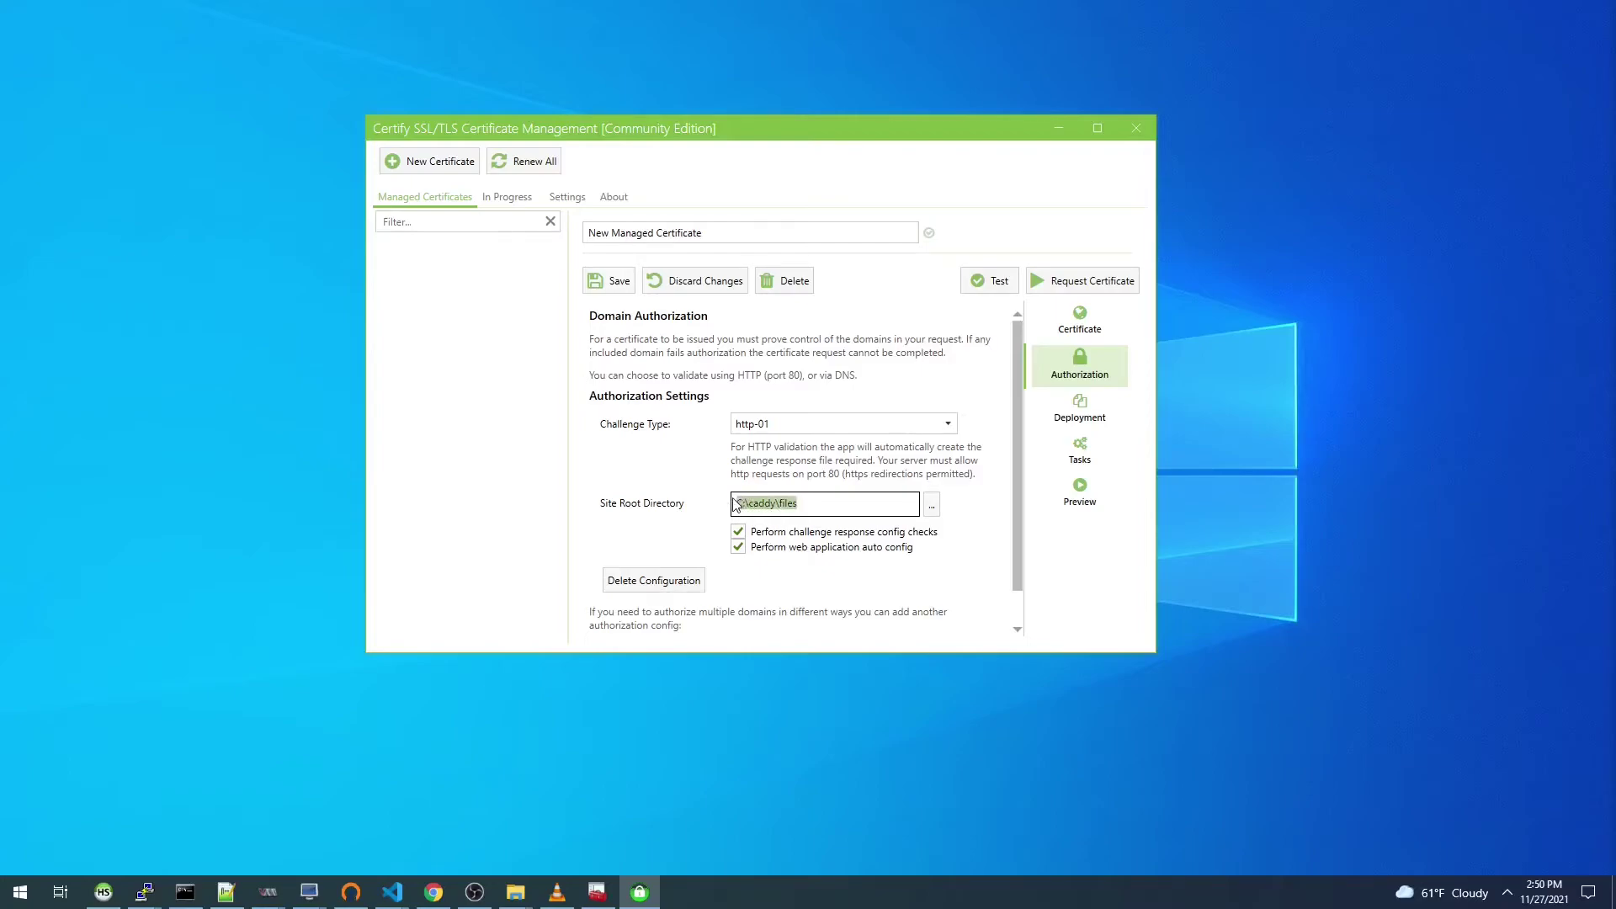
{"action": "left_click", "coordinate": [802, 510]}
{"action": "left_click", "coordinate": [515, 892]}
{"action": "left_click", "coordinate": [568, 830]}
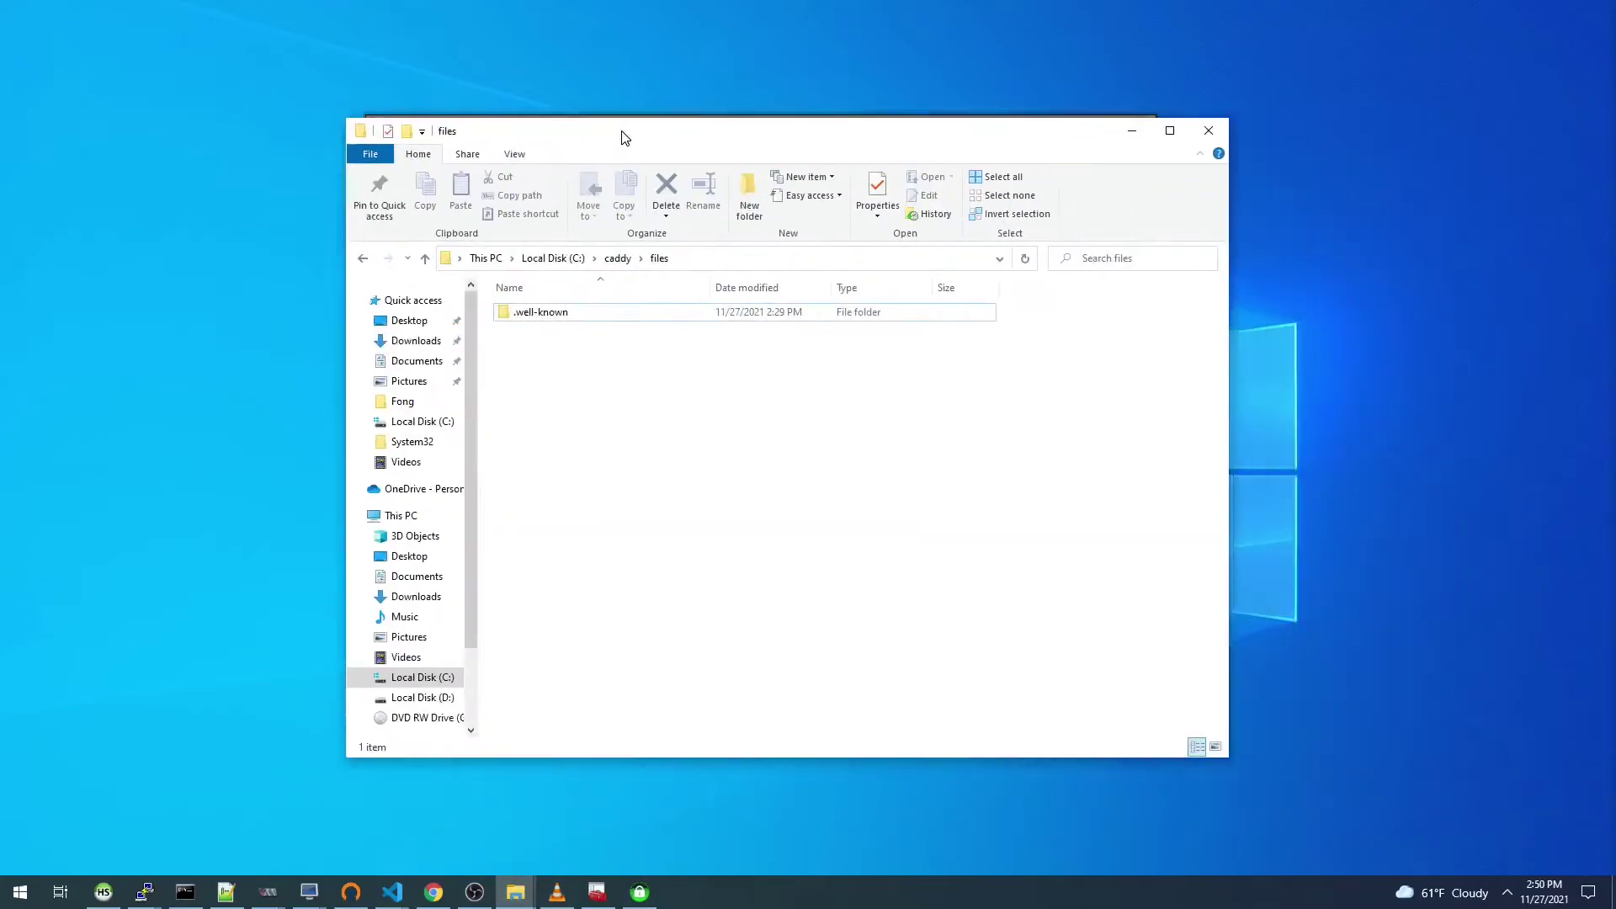
Step: Arrange the windows and delete the .well-known folder so C:\caddy\files is empty
{"action": "left_click_drag", "start_coordinate": [620, 137], "coordinate": [443, 130]}
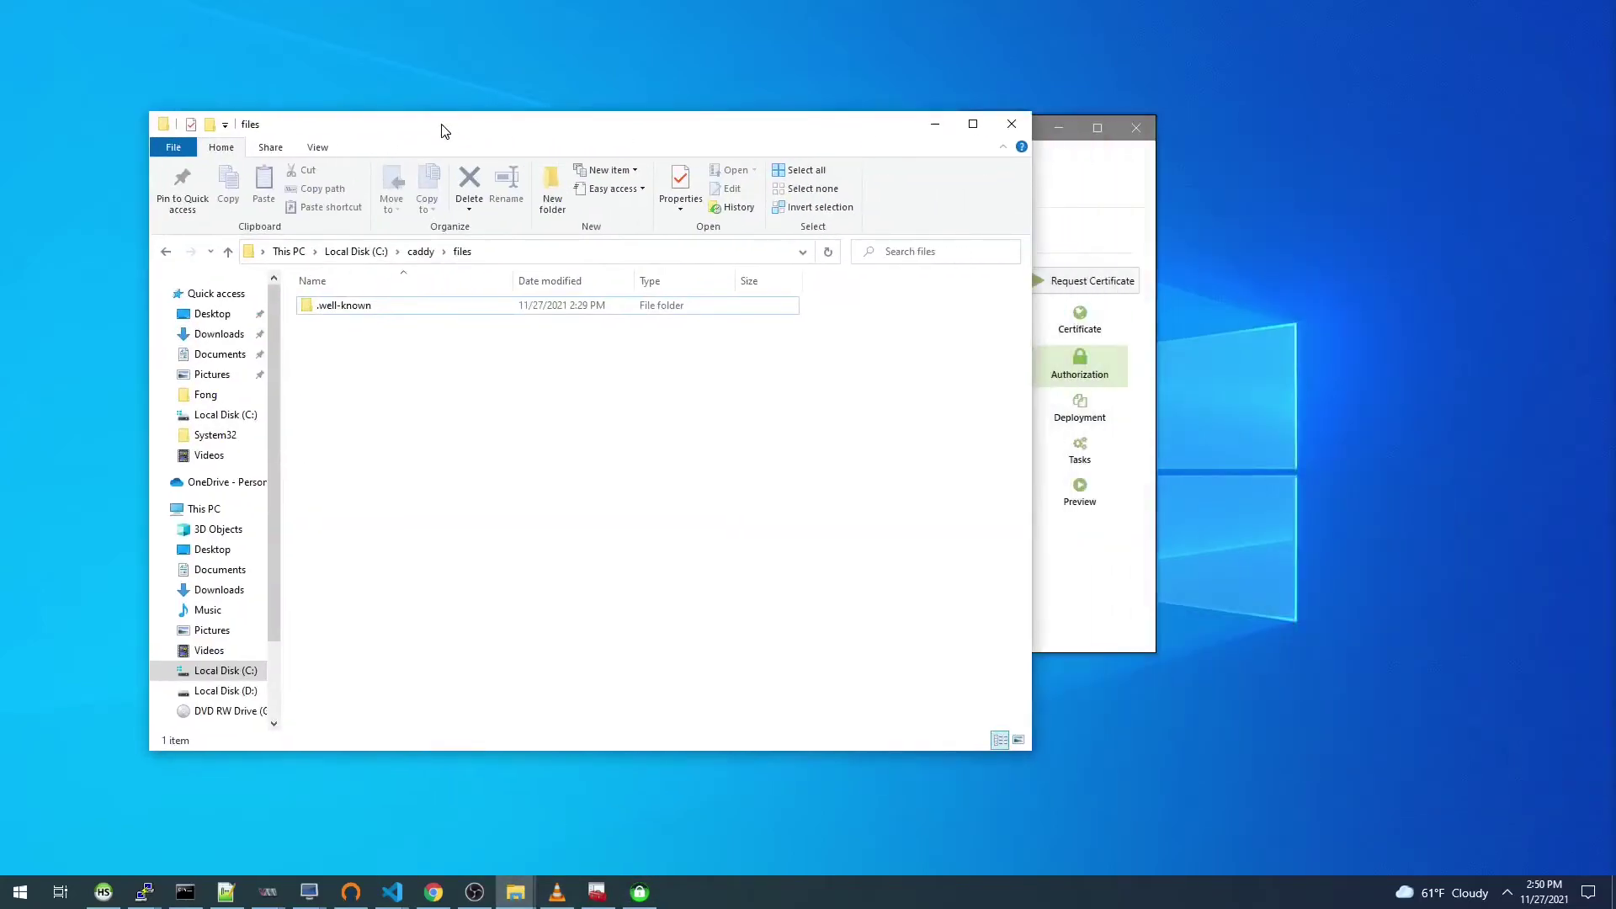
{"action": "left_click", "coordinate": [1084, 195]}
{"action": "left_click_drag", "start_coordinate": [909, 139], "coordinate": [1169, 117]}
{"action": "left_click", "coordinate": [518, 116]}
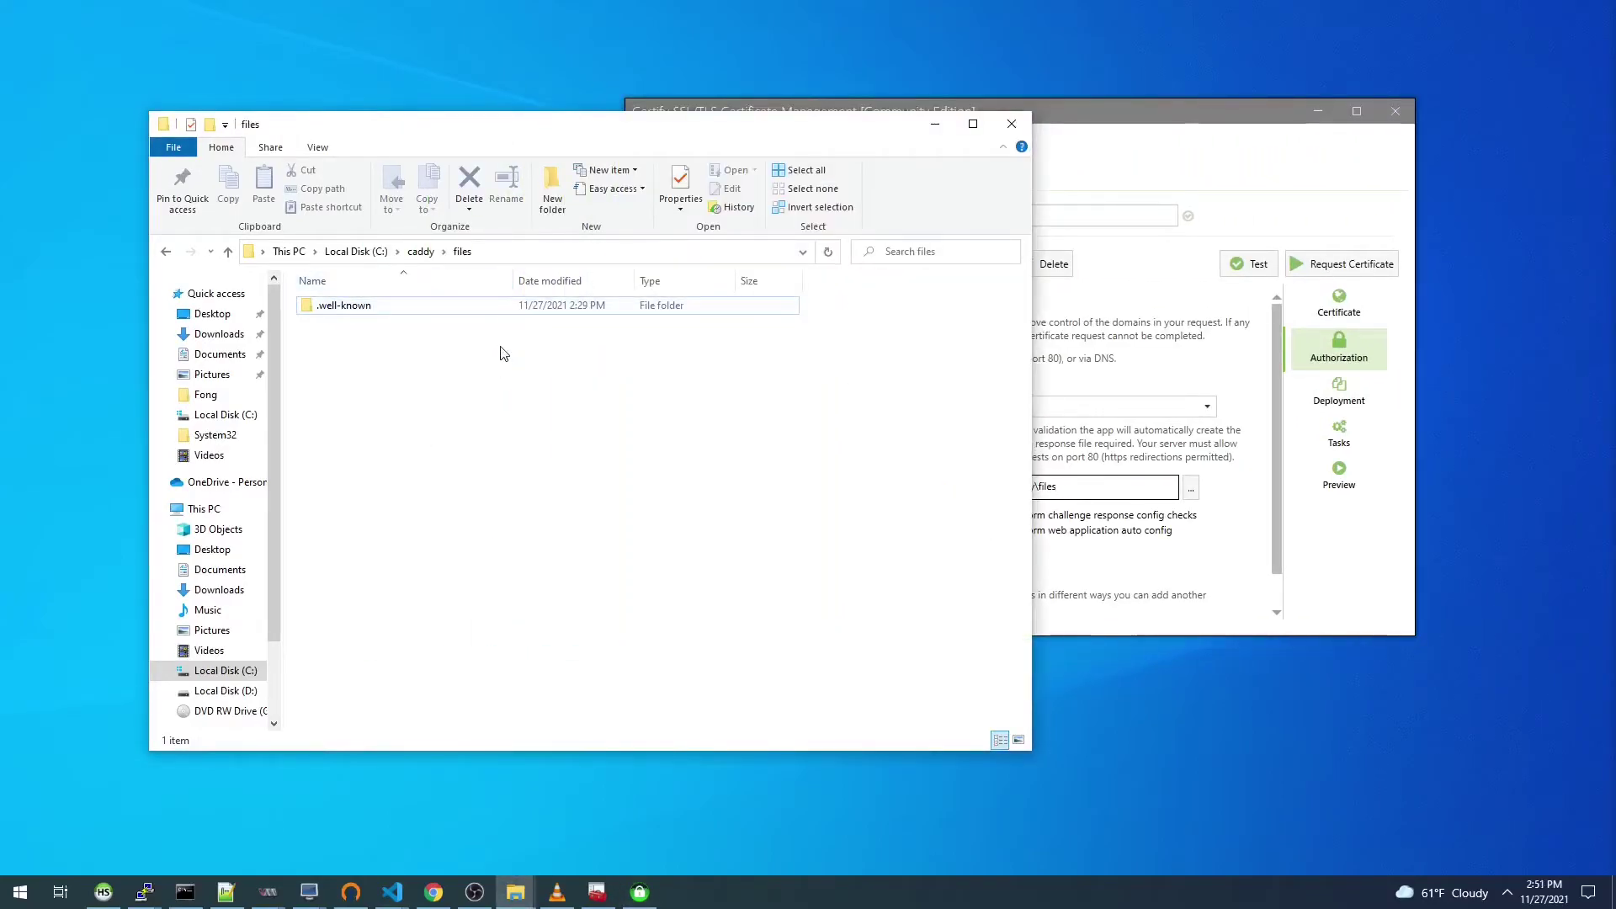
{"action": "left_click", "coordinate": [326, 309]}
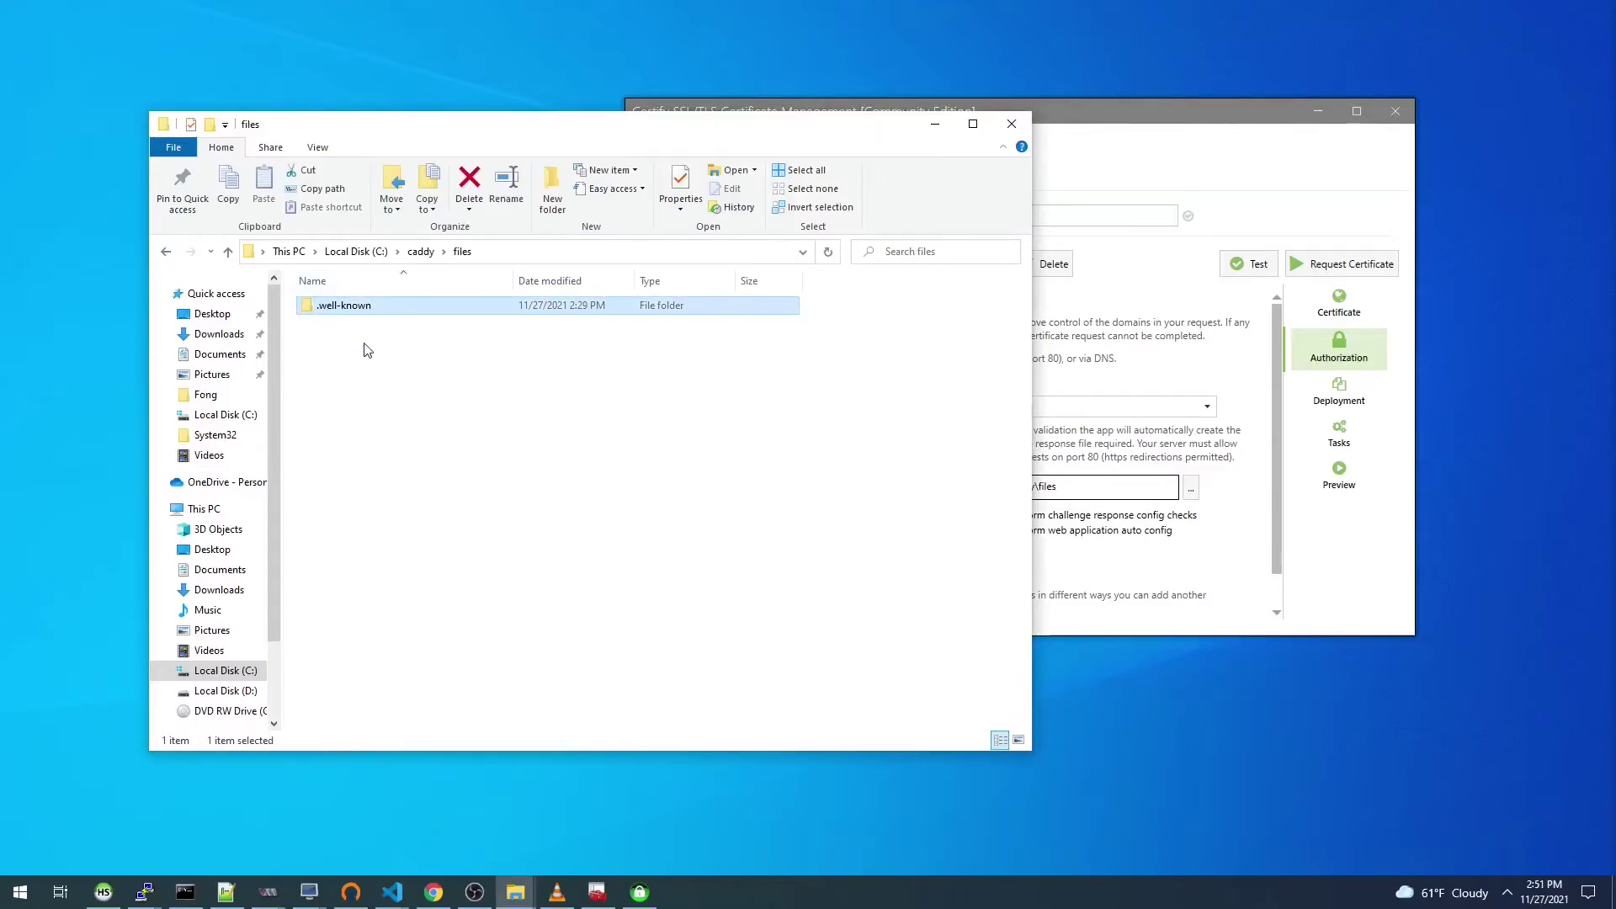
{"action": "left_click_drag", "start_coordinate": [327, 311], "coordinate": [320, 293]}
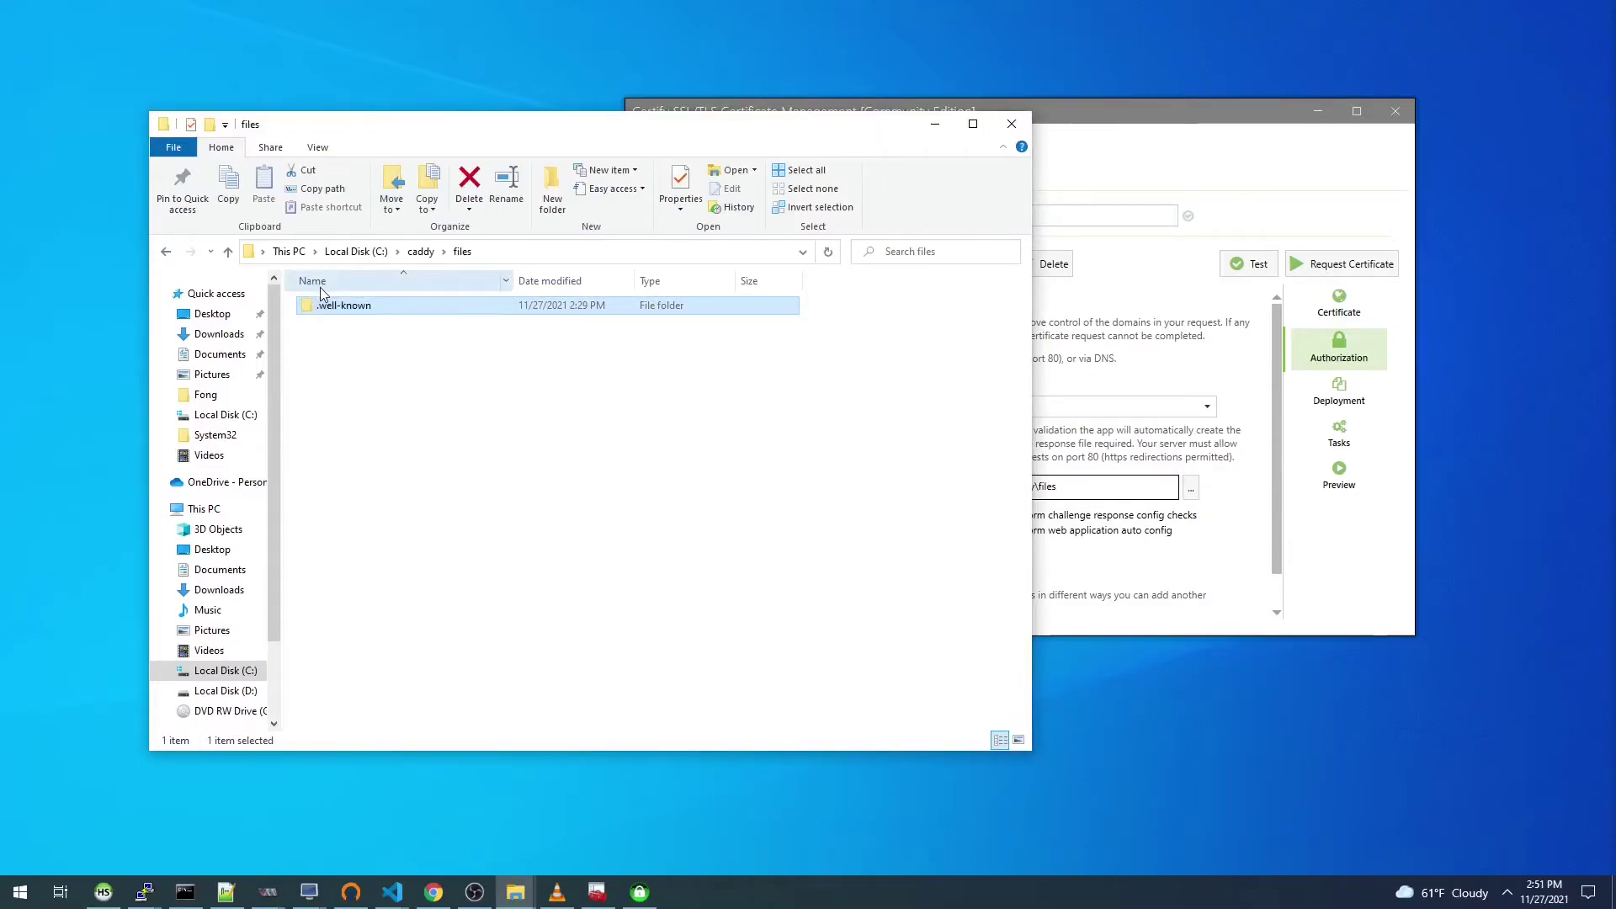
{"action": "key", "text": "Delete"}
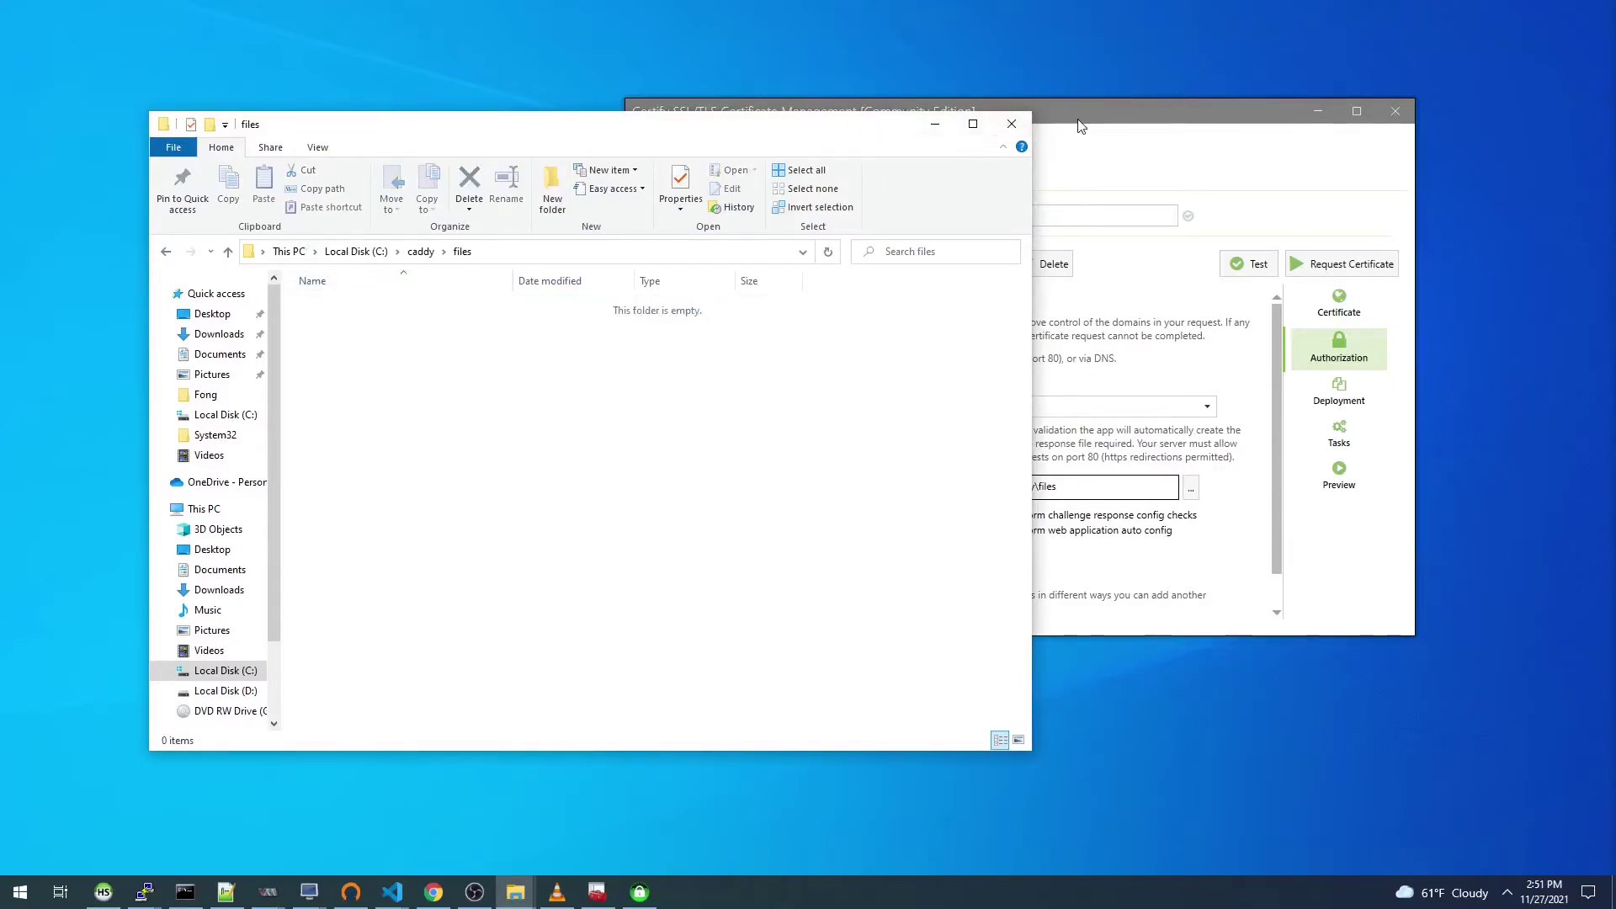
{"action": "left_click", "coordinate": [1083, 125]}
Step: Set the certificate's Deployment Mode to Certificate Store Only
{"action": "scroll", "coordinate": [966, 500], "scroll_direction": "down", "scroll_amount": 1}
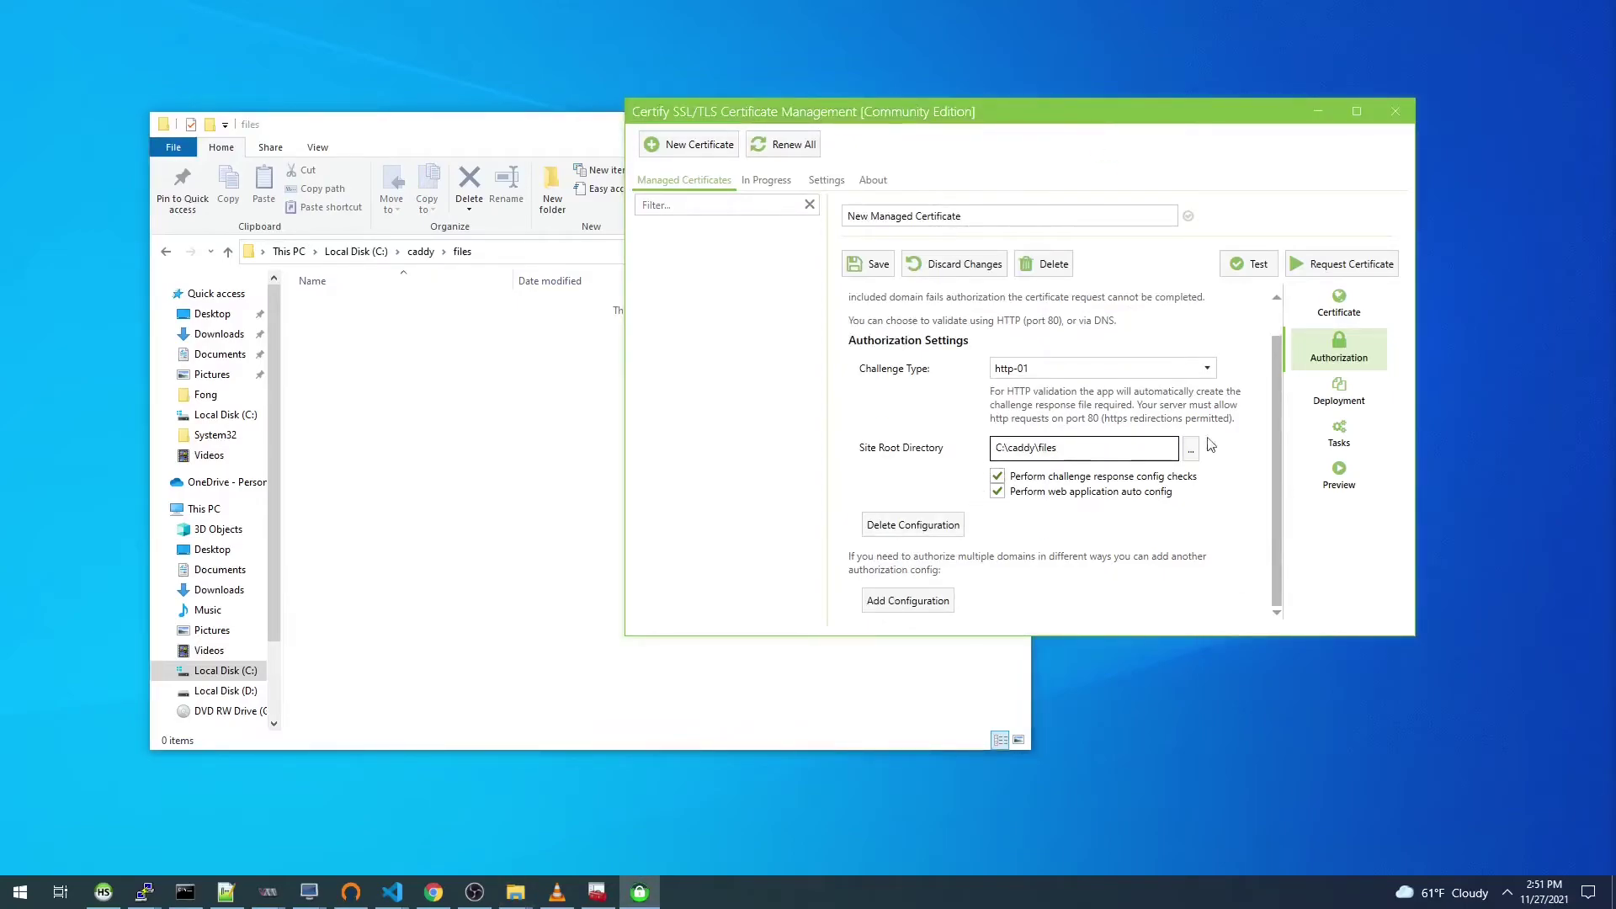
{"action": "left_click", "coordinate": [1338, 393]}
{"action": "left_click", "coordinate": [984, 378]}
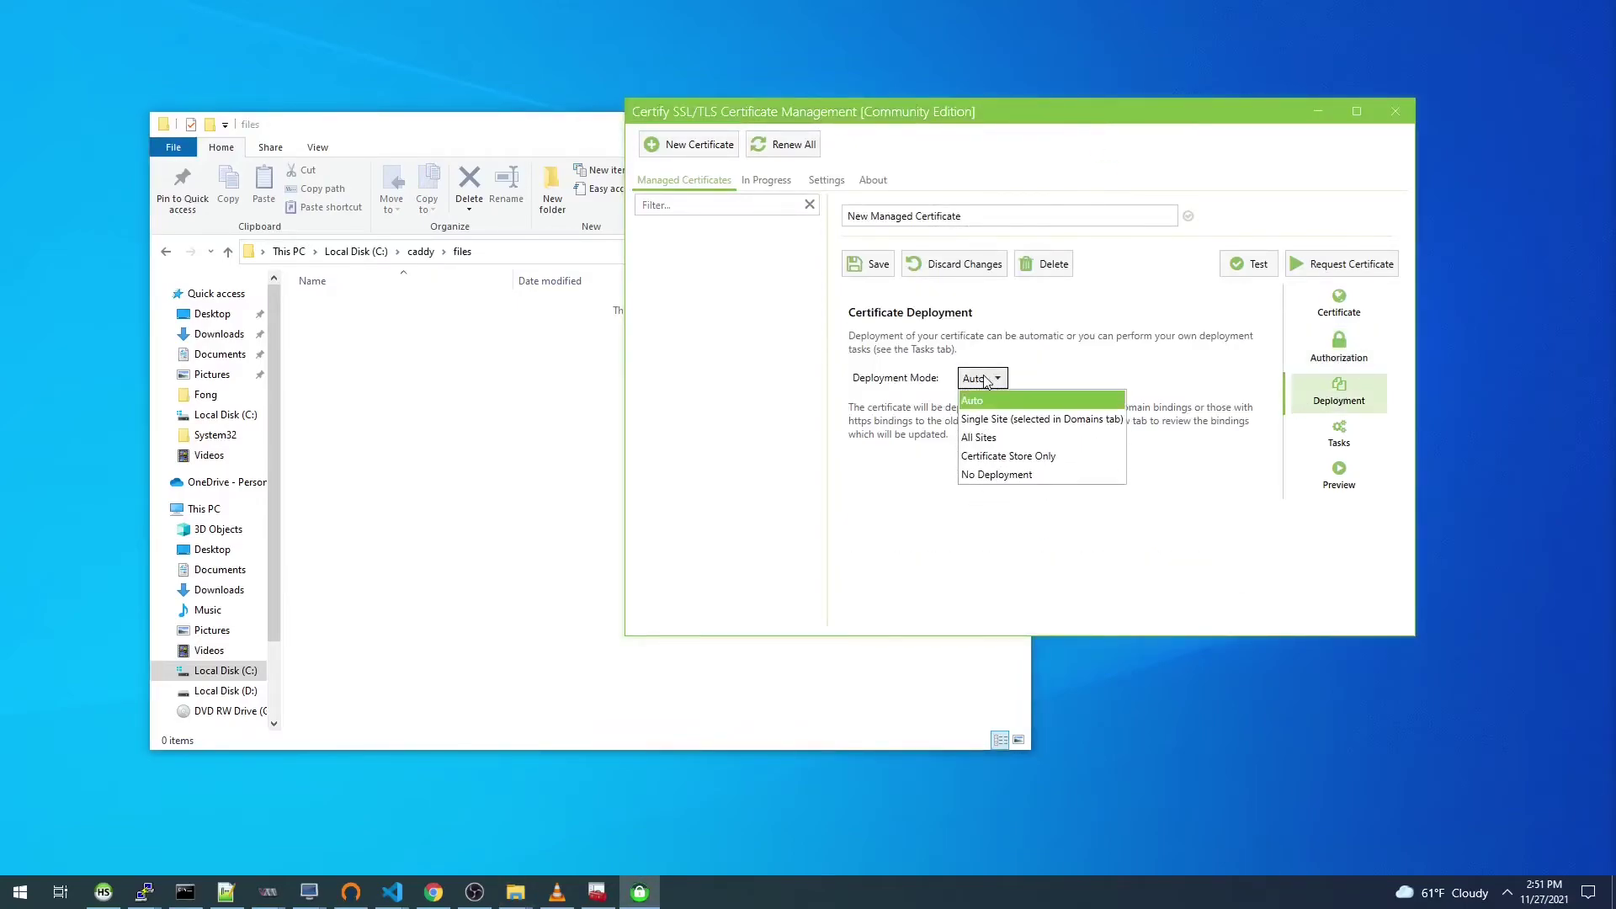
{"action": "left_click", "coordinate": [1007, 456]}
Step: Minimize the certificates console and save the new opennebula managed certificate
{"action": "left_click", "coordinate": [598, 893]}
{"action": "left_click_drag", "start_coordinate": [531, 298], "coordinate": [412, 151]}
{"action": "left_click", "coordinate": [1176, 79]}
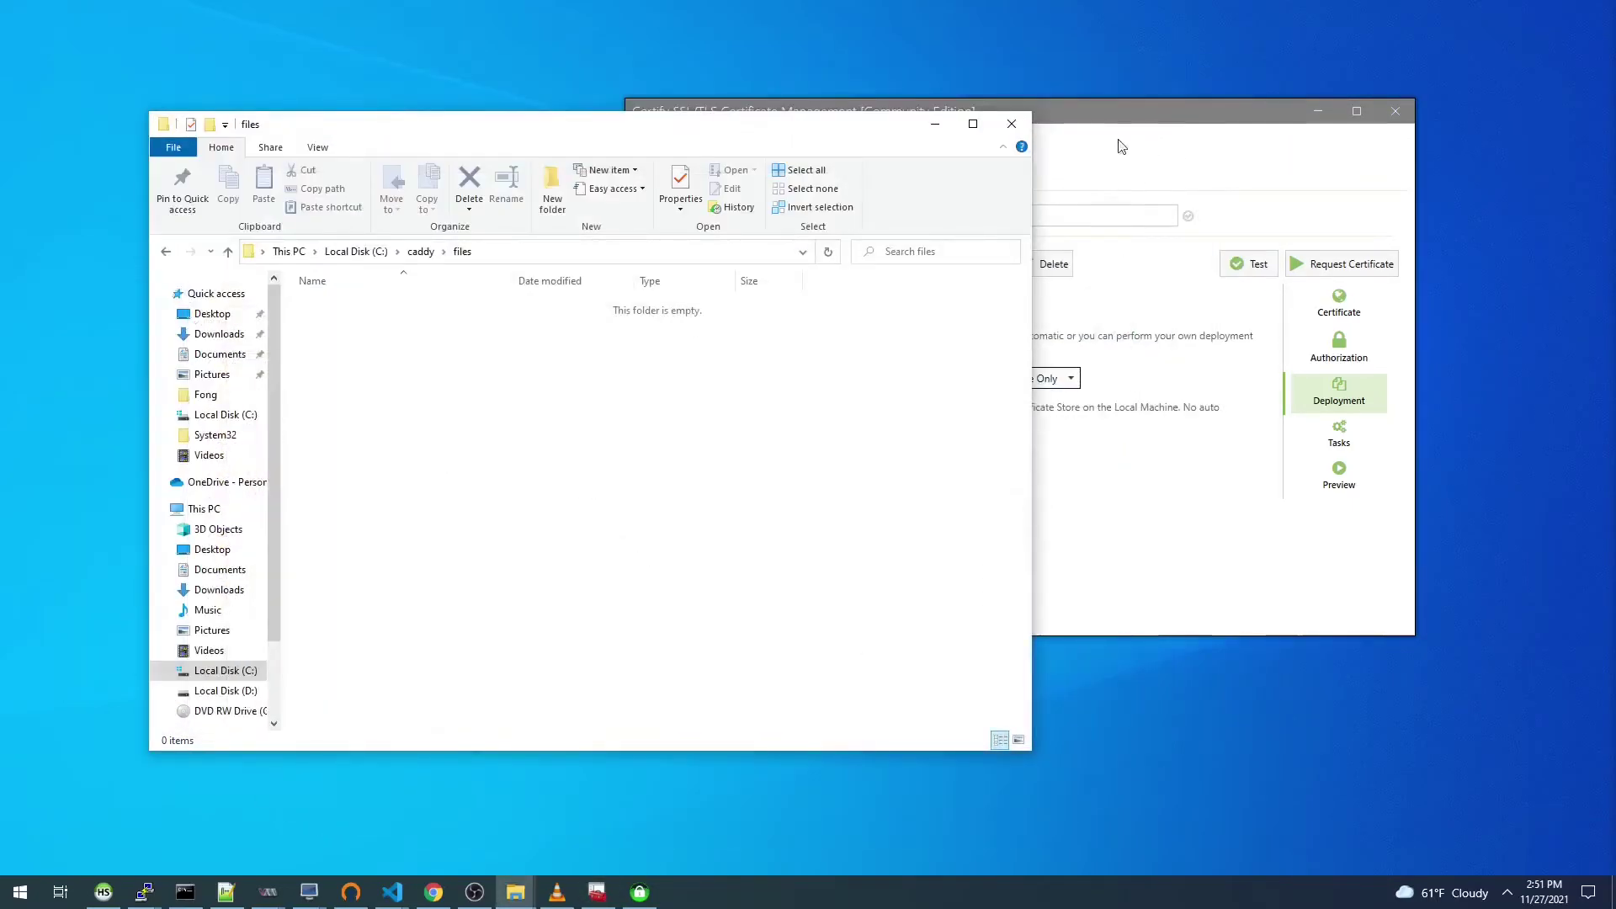
{"action": "left_click", "coordinate": [1123, 110]}
{"action": "left_click", "coordinate": [875, 264]}
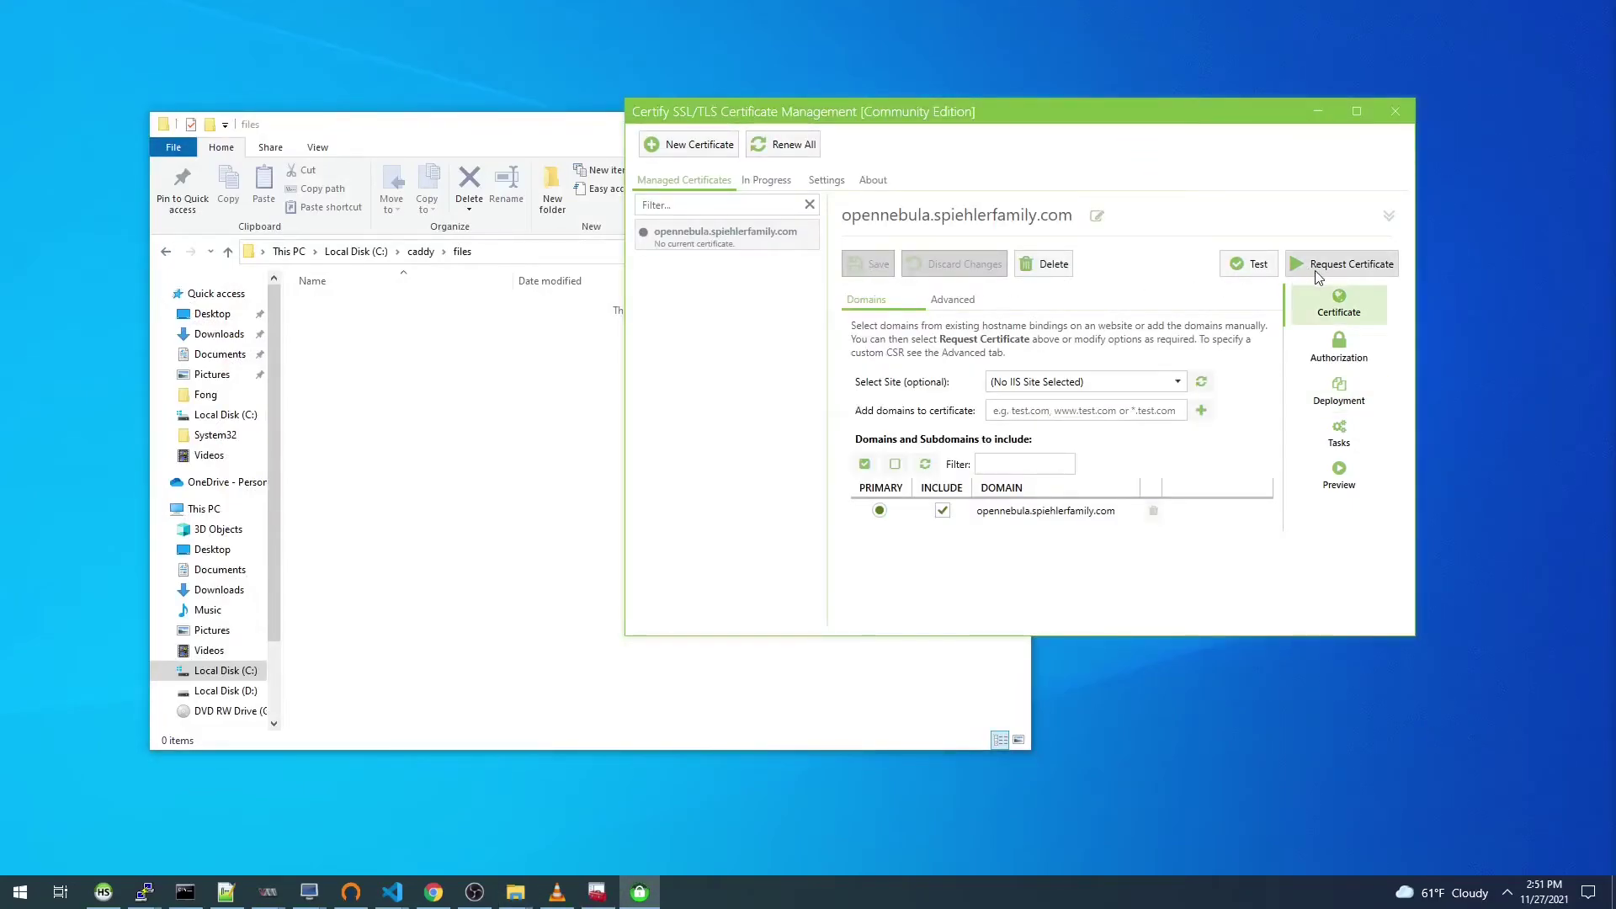
{"action": "left_click", "coordinate": [434, 892]}
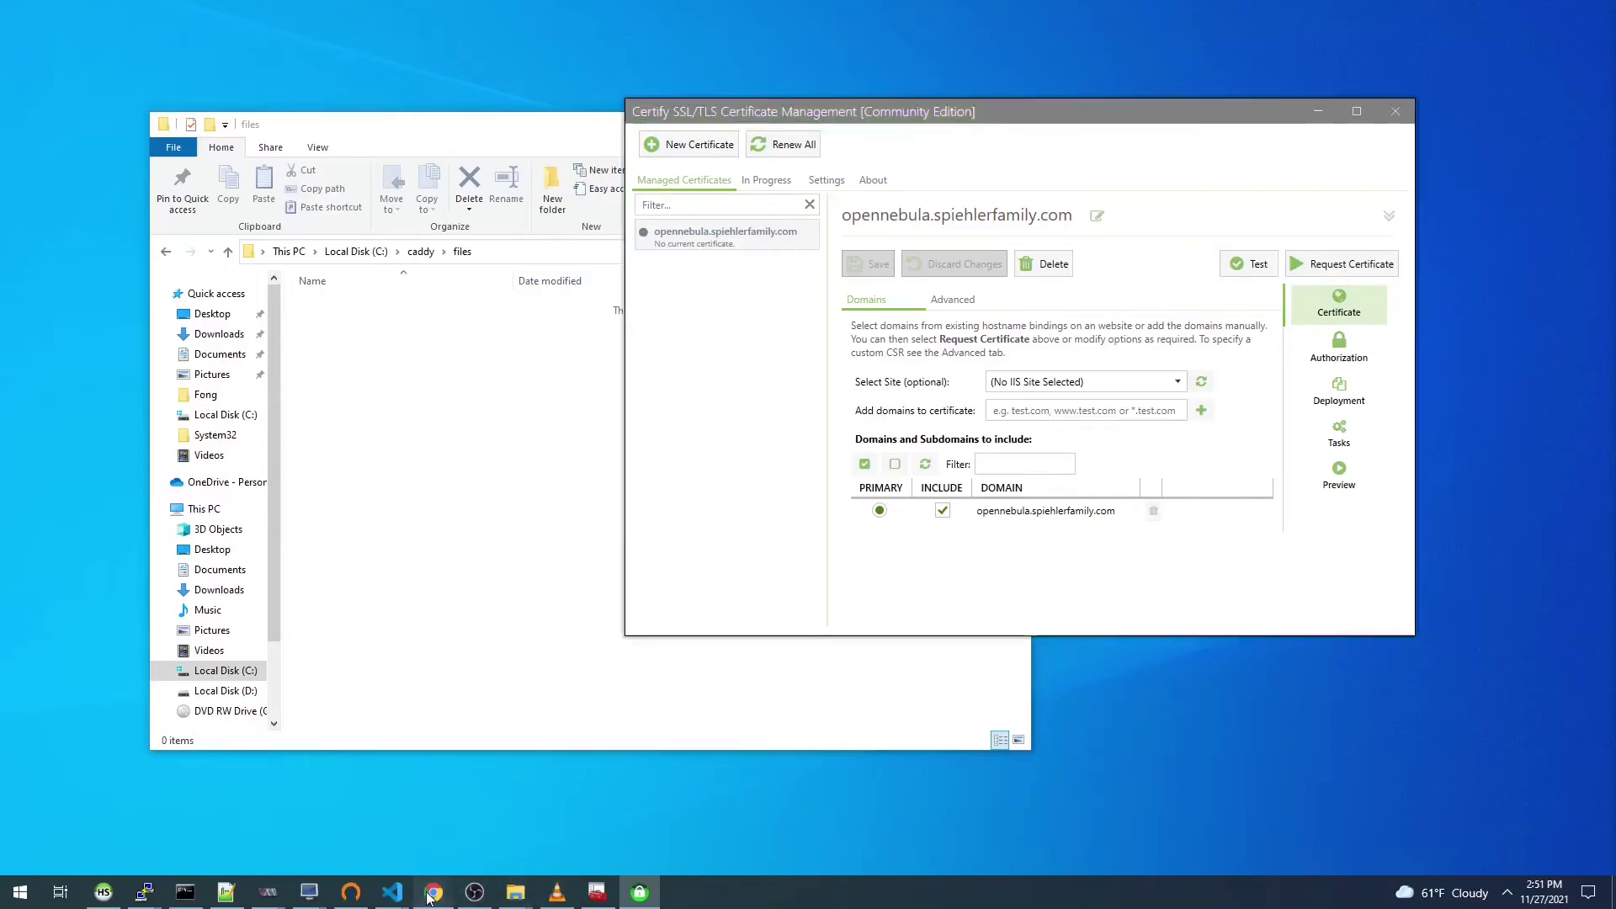
Step: Refresh the Provisioning URLs list and check the CTW URL's remaining uses
{"action": "left_click_drag", "start_coordinate": [951, 455], "coordinate": [913, 429]}
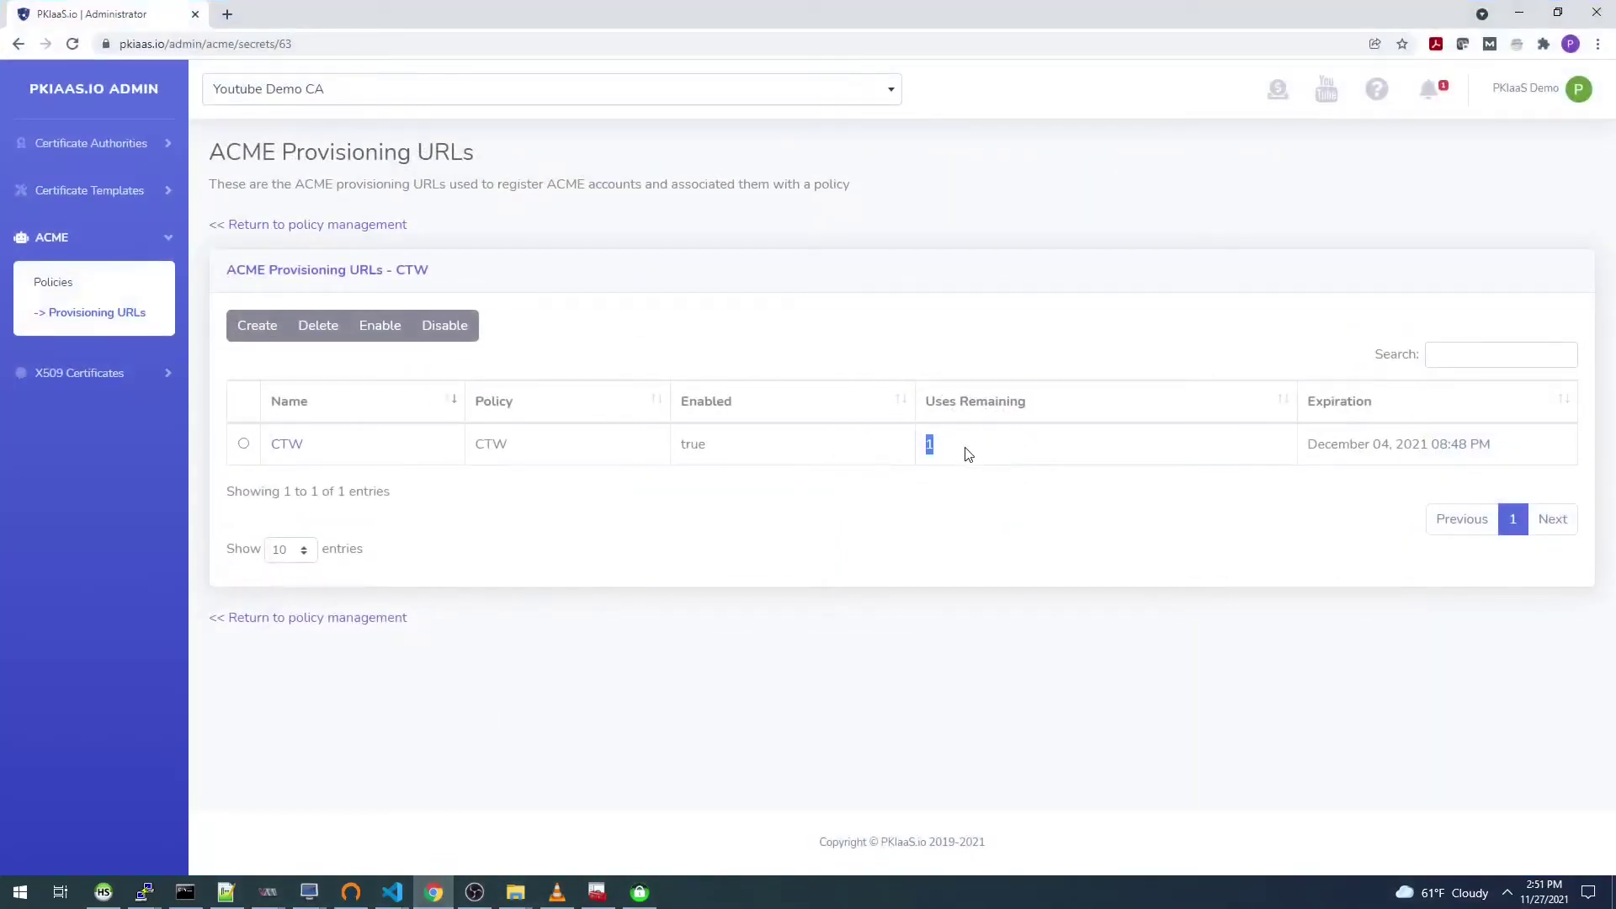
{"action": "left_click", "coordinate": [122, 317]}
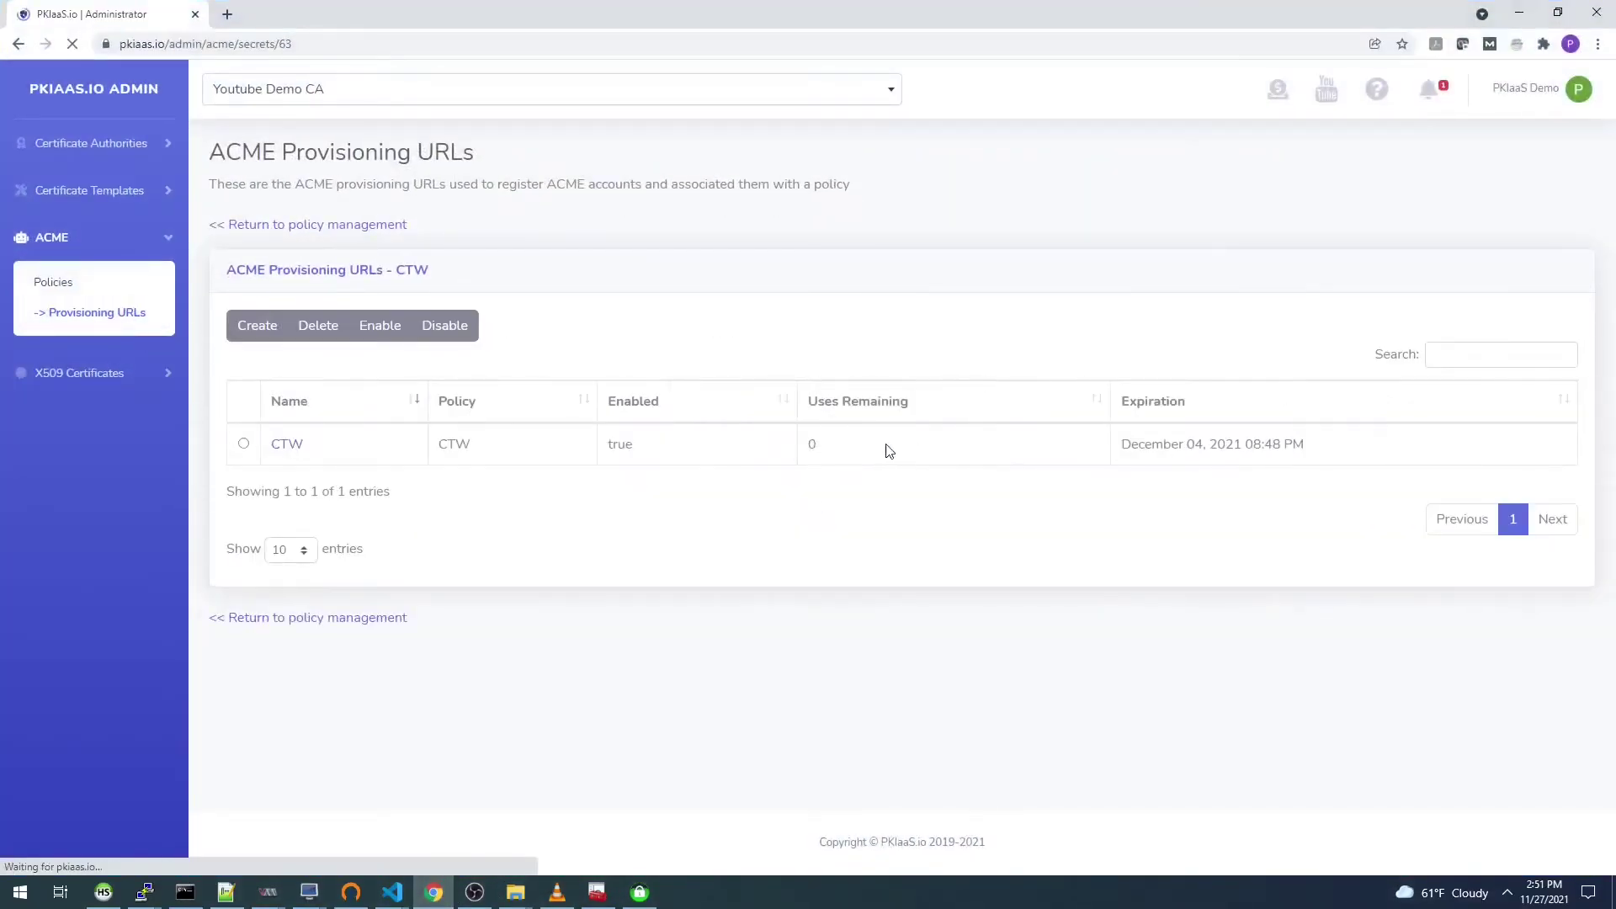
{"action": "double_click", "coordinate": [810, 446]}
{"action": "left_click", "coordinate": [876, 448]}
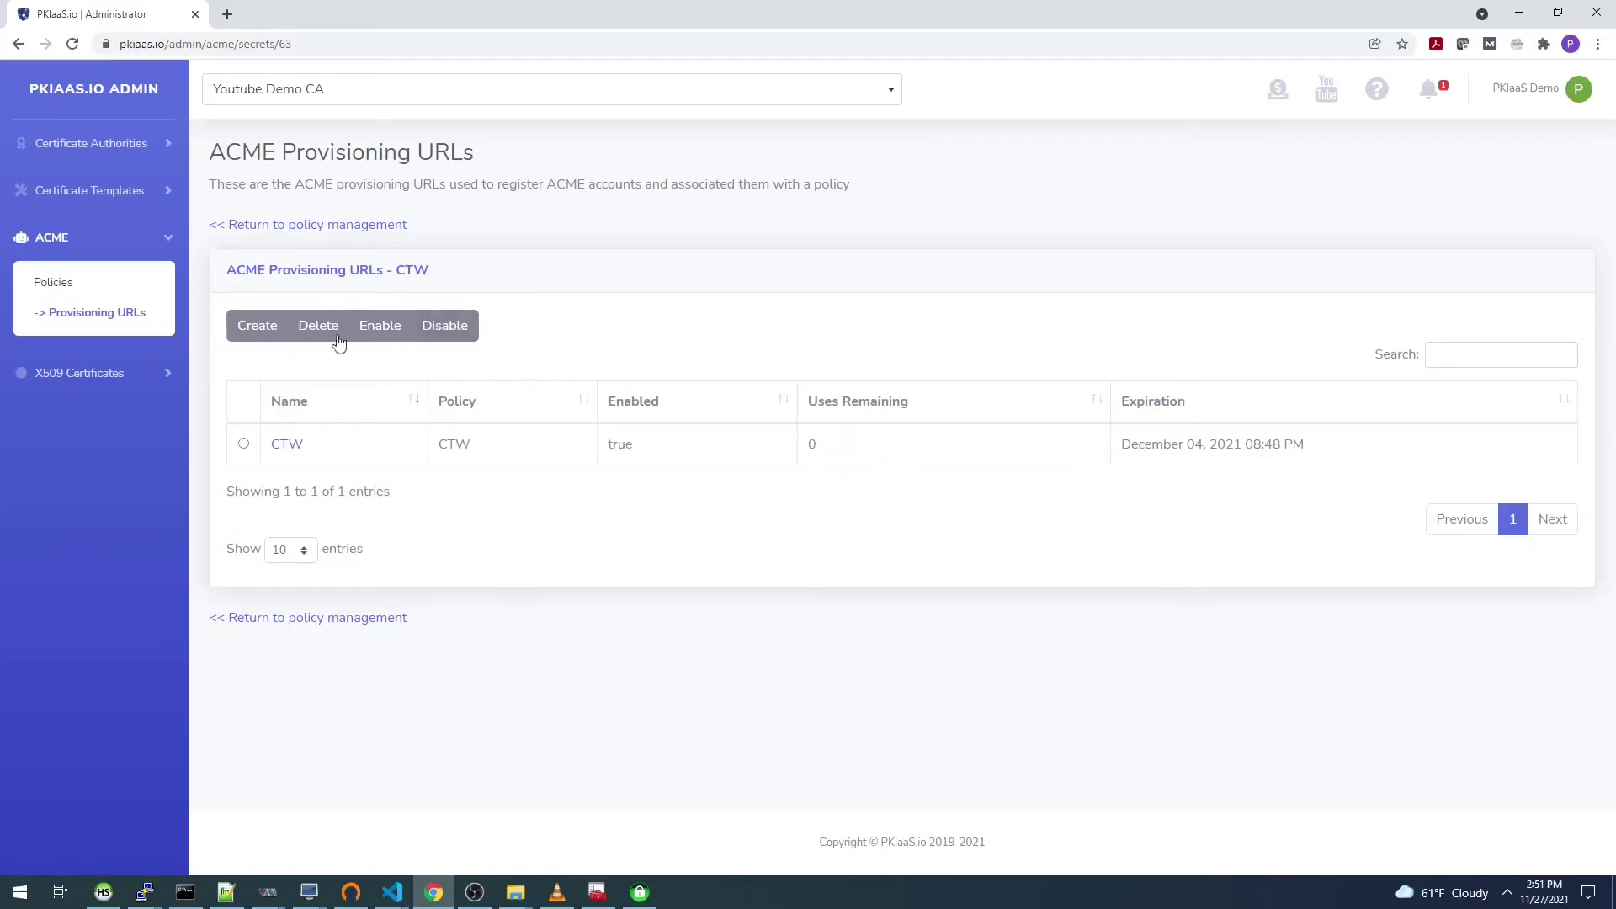
Step: Delete the CTW provisioning URL, then check the CTW policy's order count under ACME Policies
{"action": "left_click", "coordinate": [243, 443]}
{"action": "left_click", "coordinate": [318, 327]}
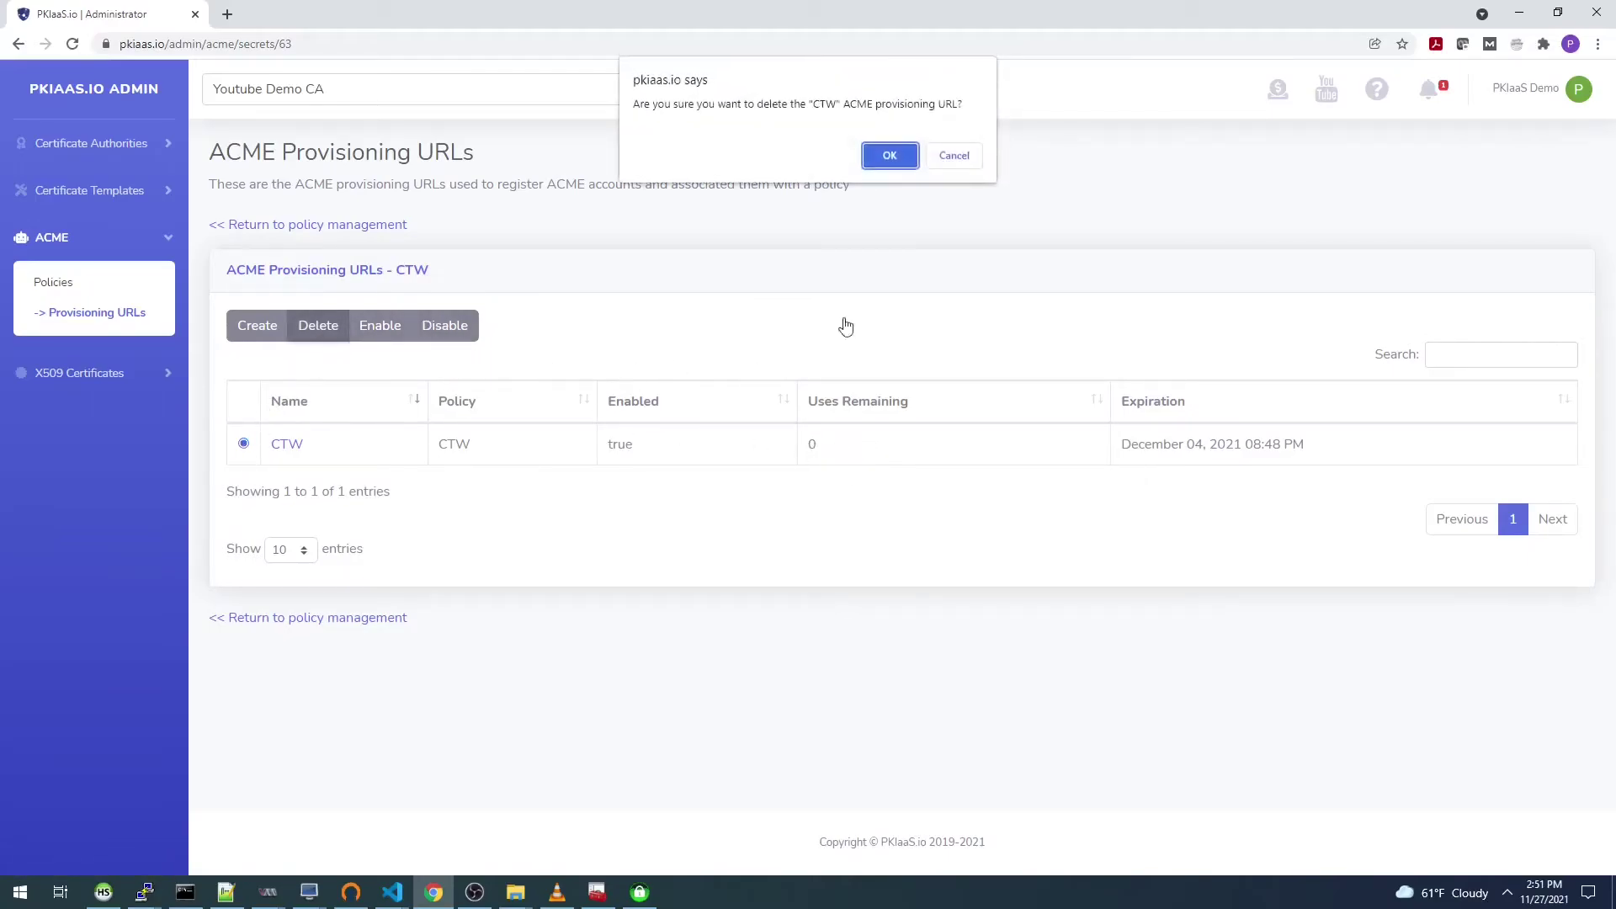
{"action": "left_click", "coordinate": [889, 155]}
{"action": "left_click", "coordinate": [57, 284]}
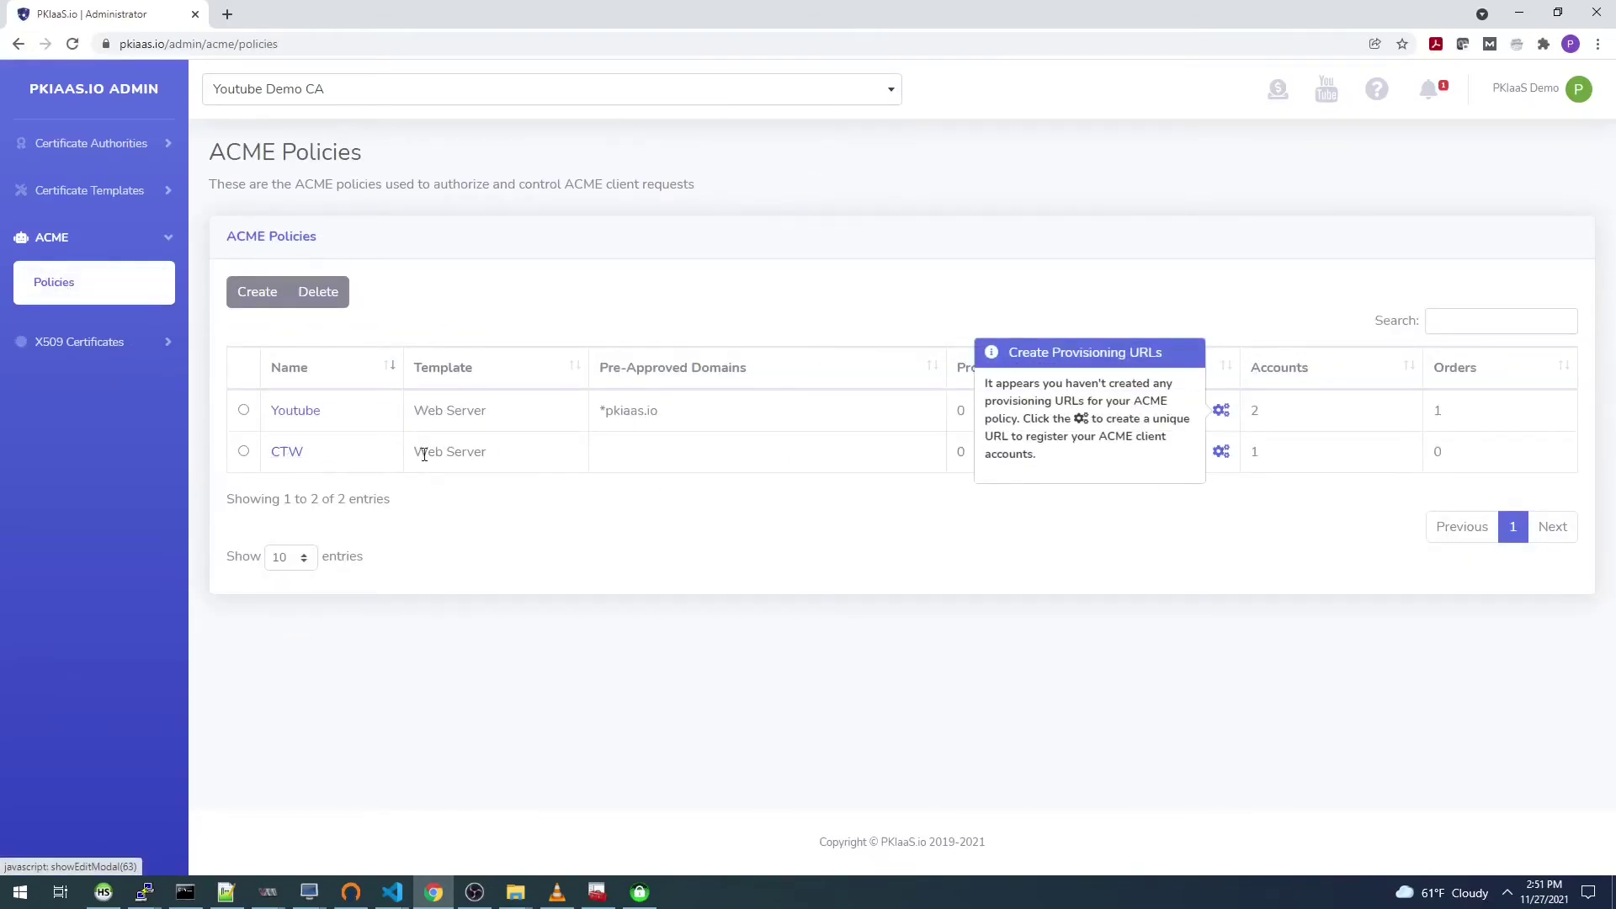
{"action": "left_click_drag", "start_coordinate": [1446, 451], "coordinate": [1429, 454]}
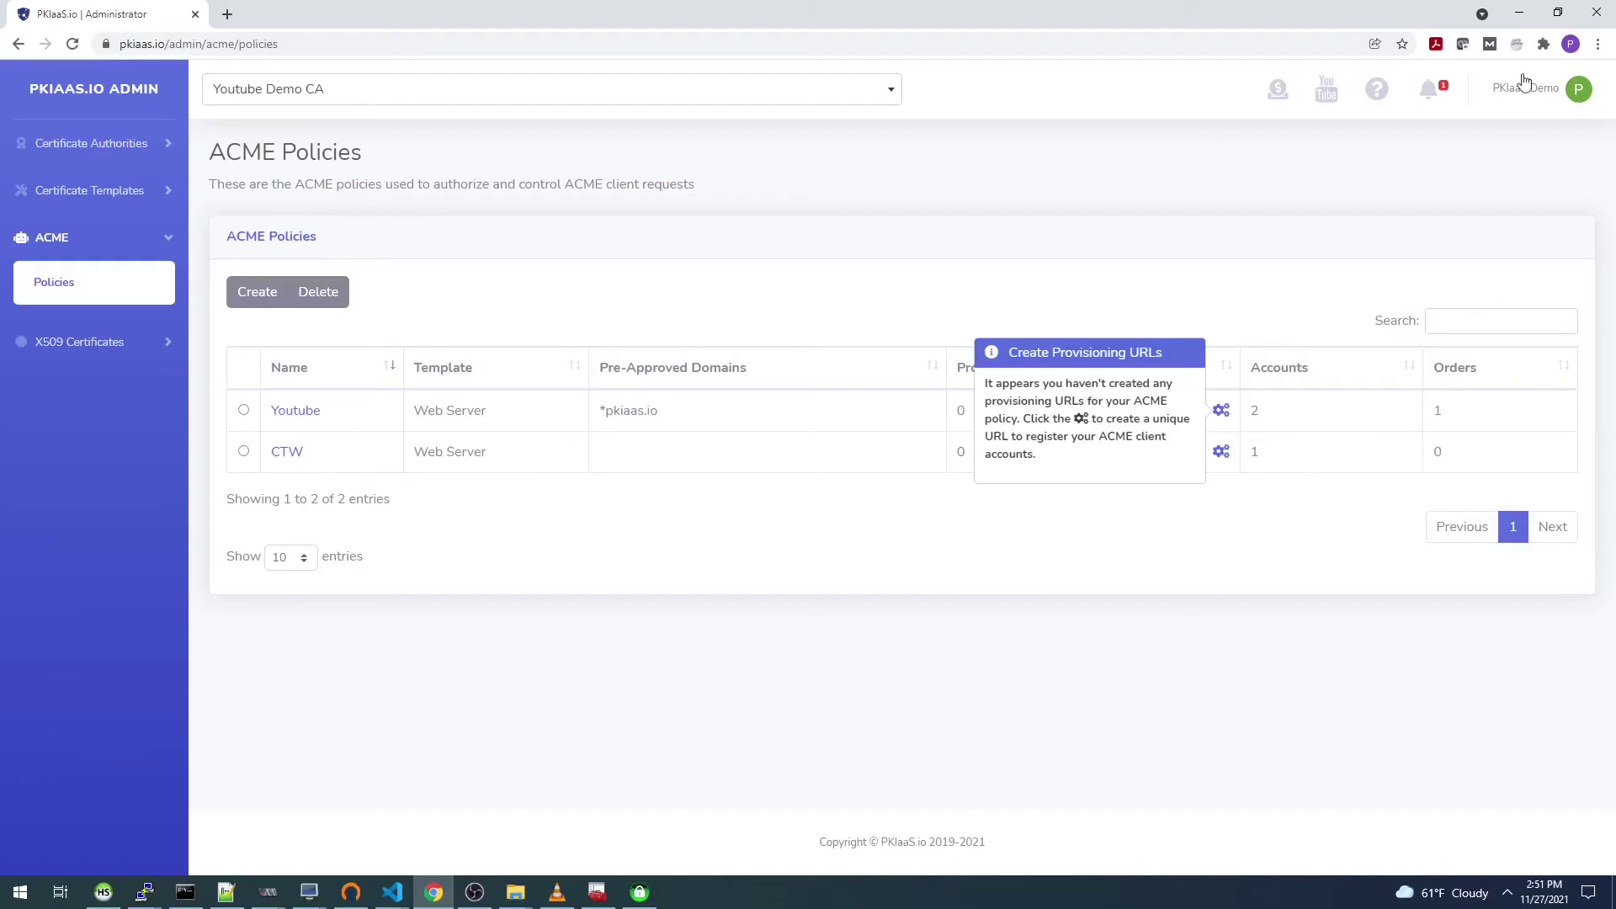
{"action": "left_click", "coordinate": [1519, 12]}
Step: Request the opennebula.spiehlerfamily.com certificate and watch the .well-known challenge folder reappear until Success
{"action": "left_click", "coordinate": [1044, 128]}
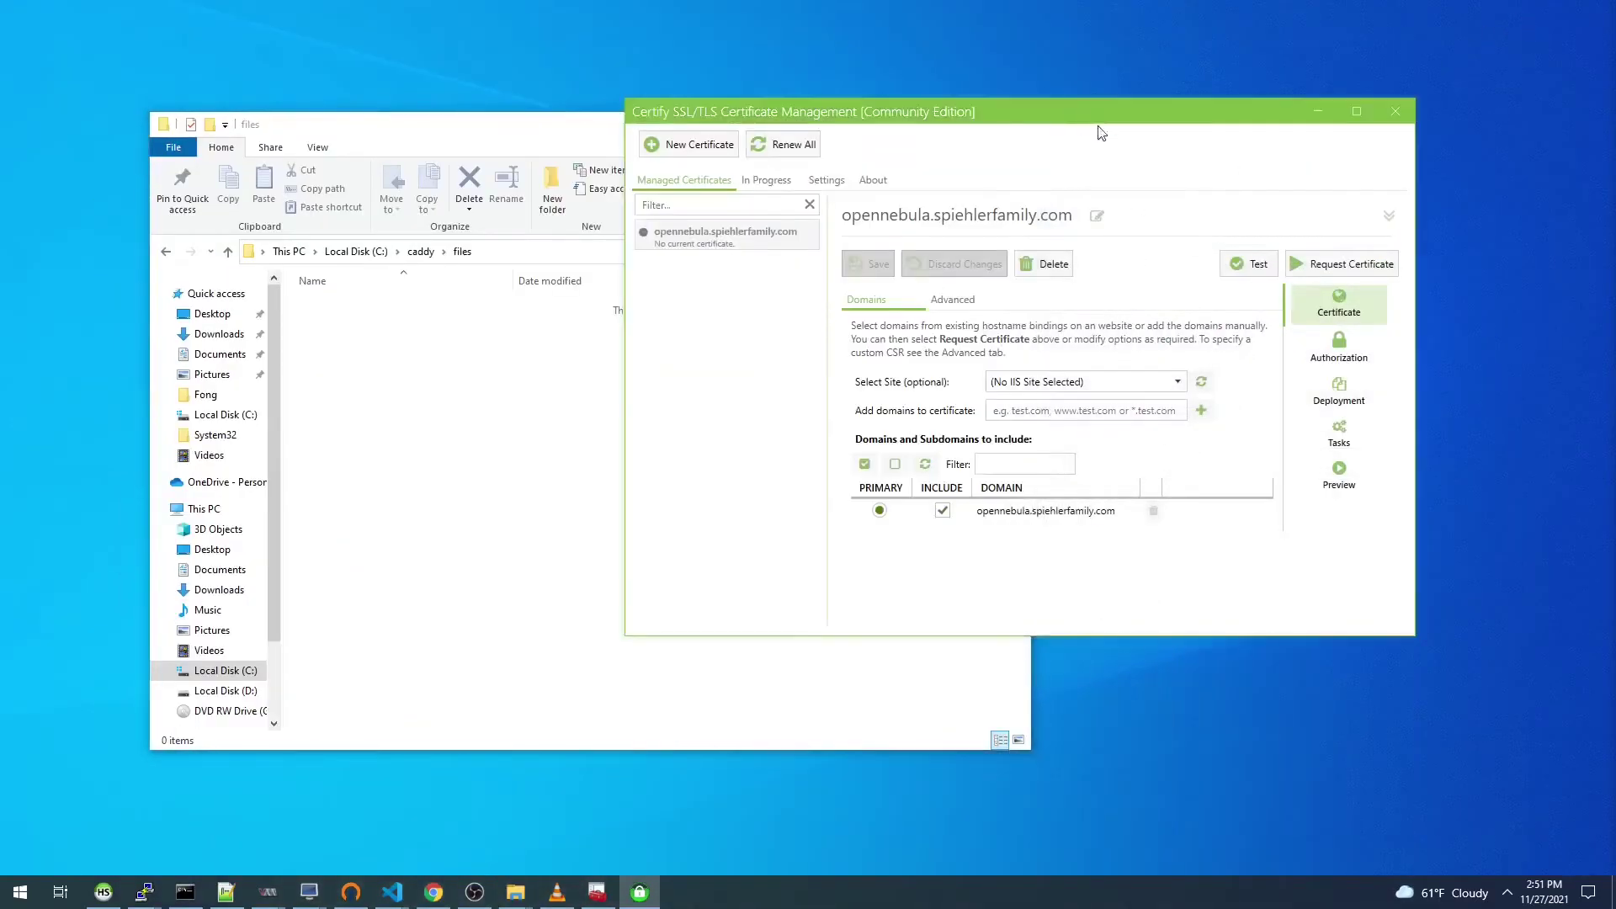
{"action": "left_click", "coordinate": [1343, 264]}
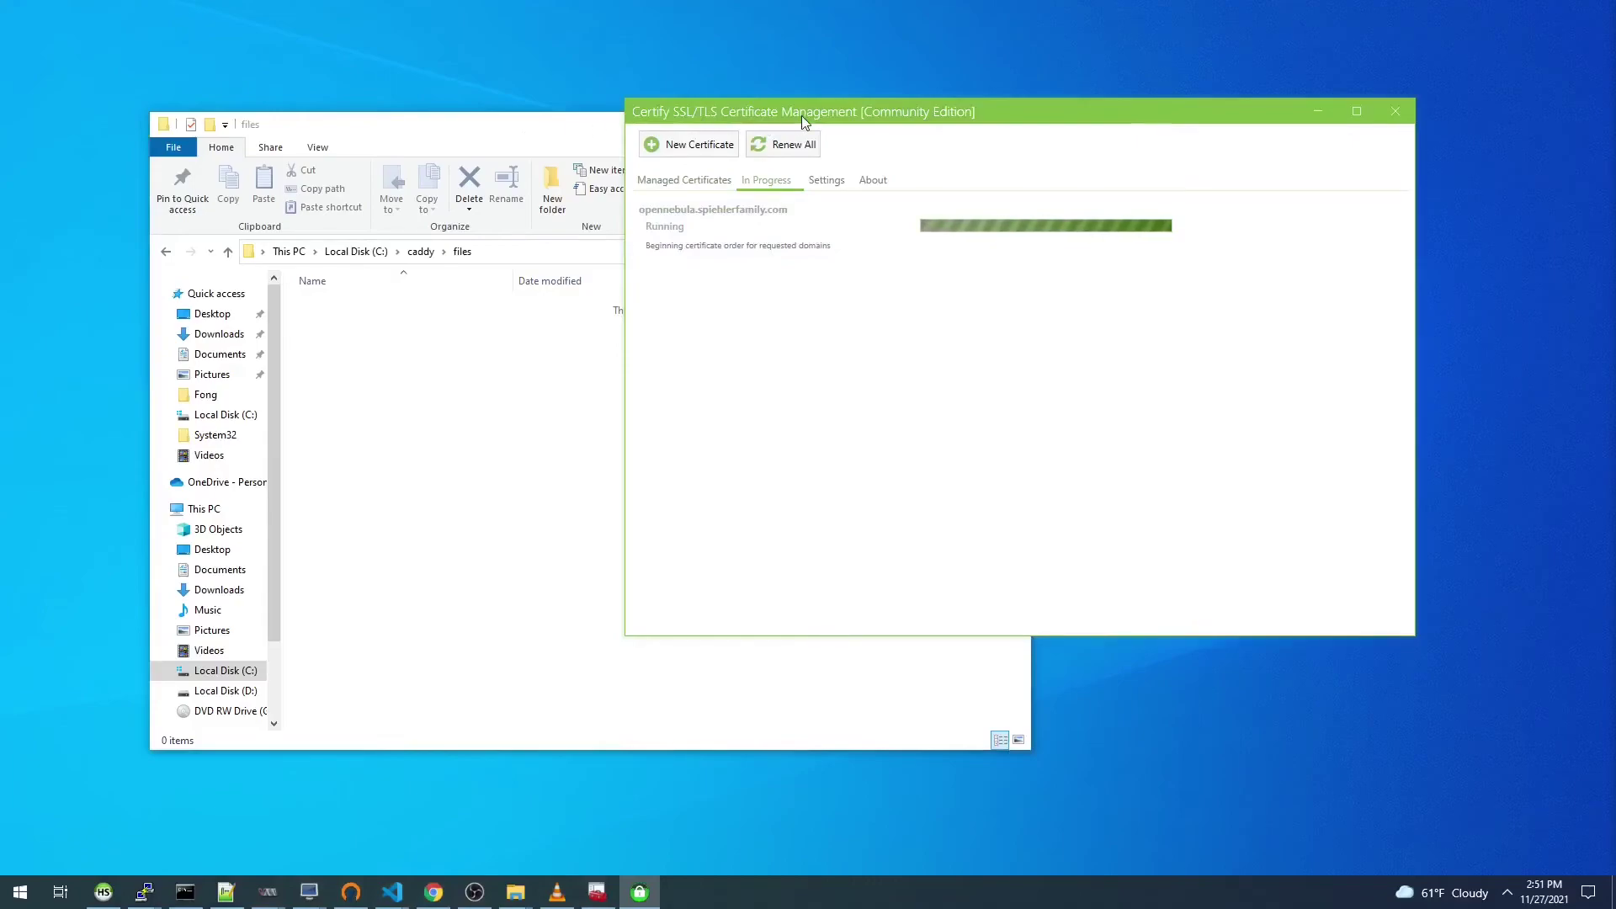
{"action": "left_click_drag", "start_coordinate": [800, 118], "coordinate": [916, 63]}
{"action": "left_click_drag", "start_coordinate": [649, 126], "coordinate": [596, 173]}
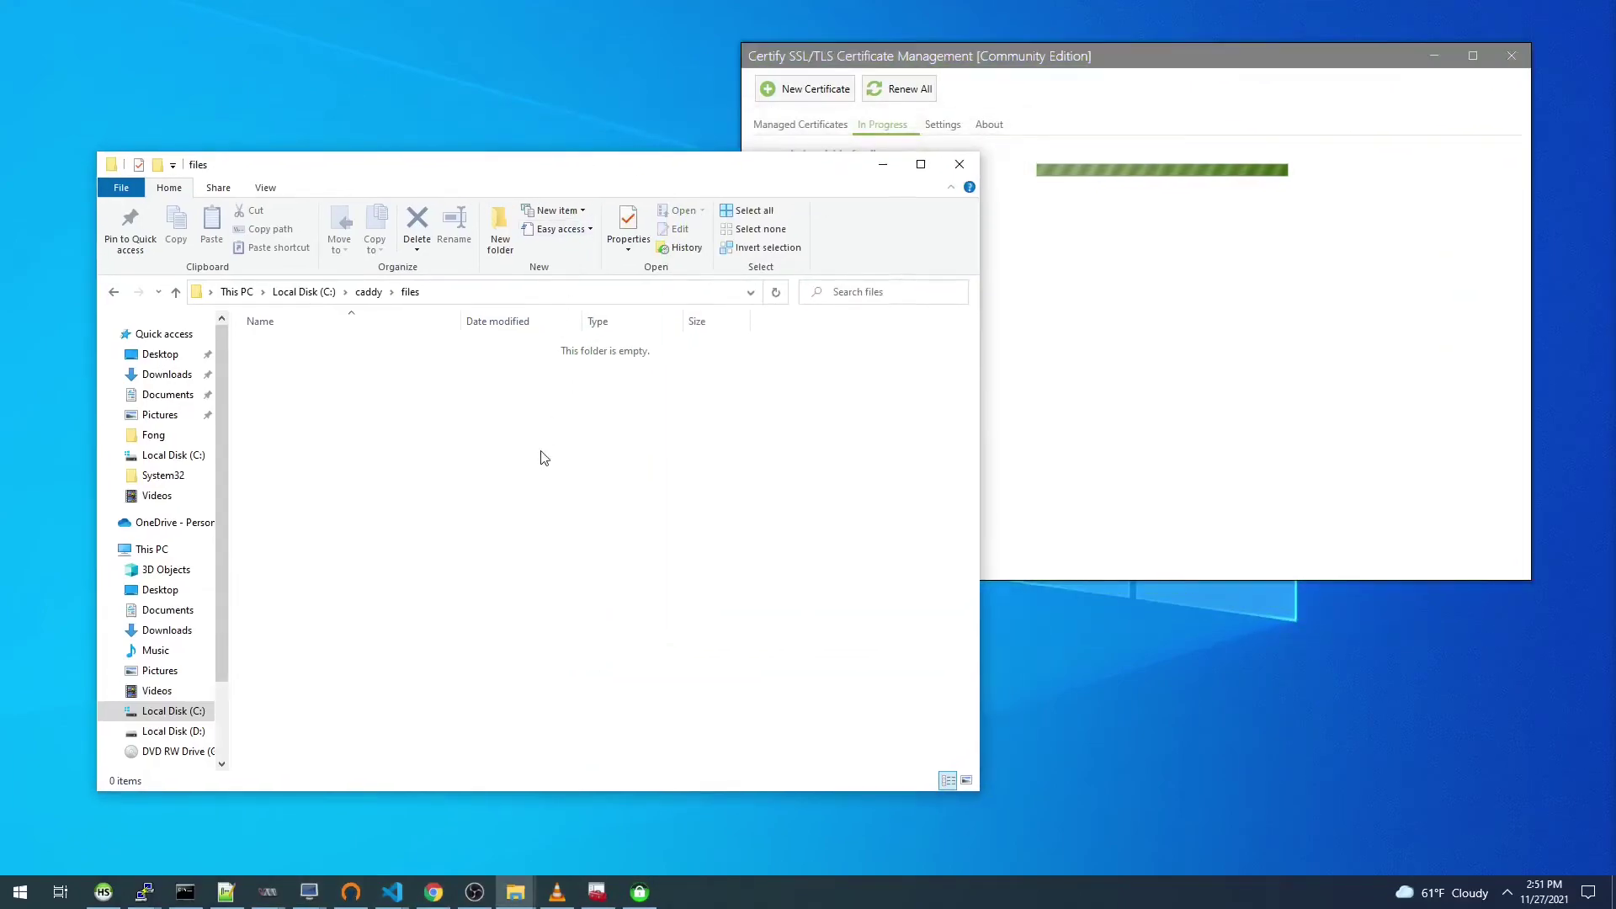
{"action": "left_click", "coordinate": [916, 51]}
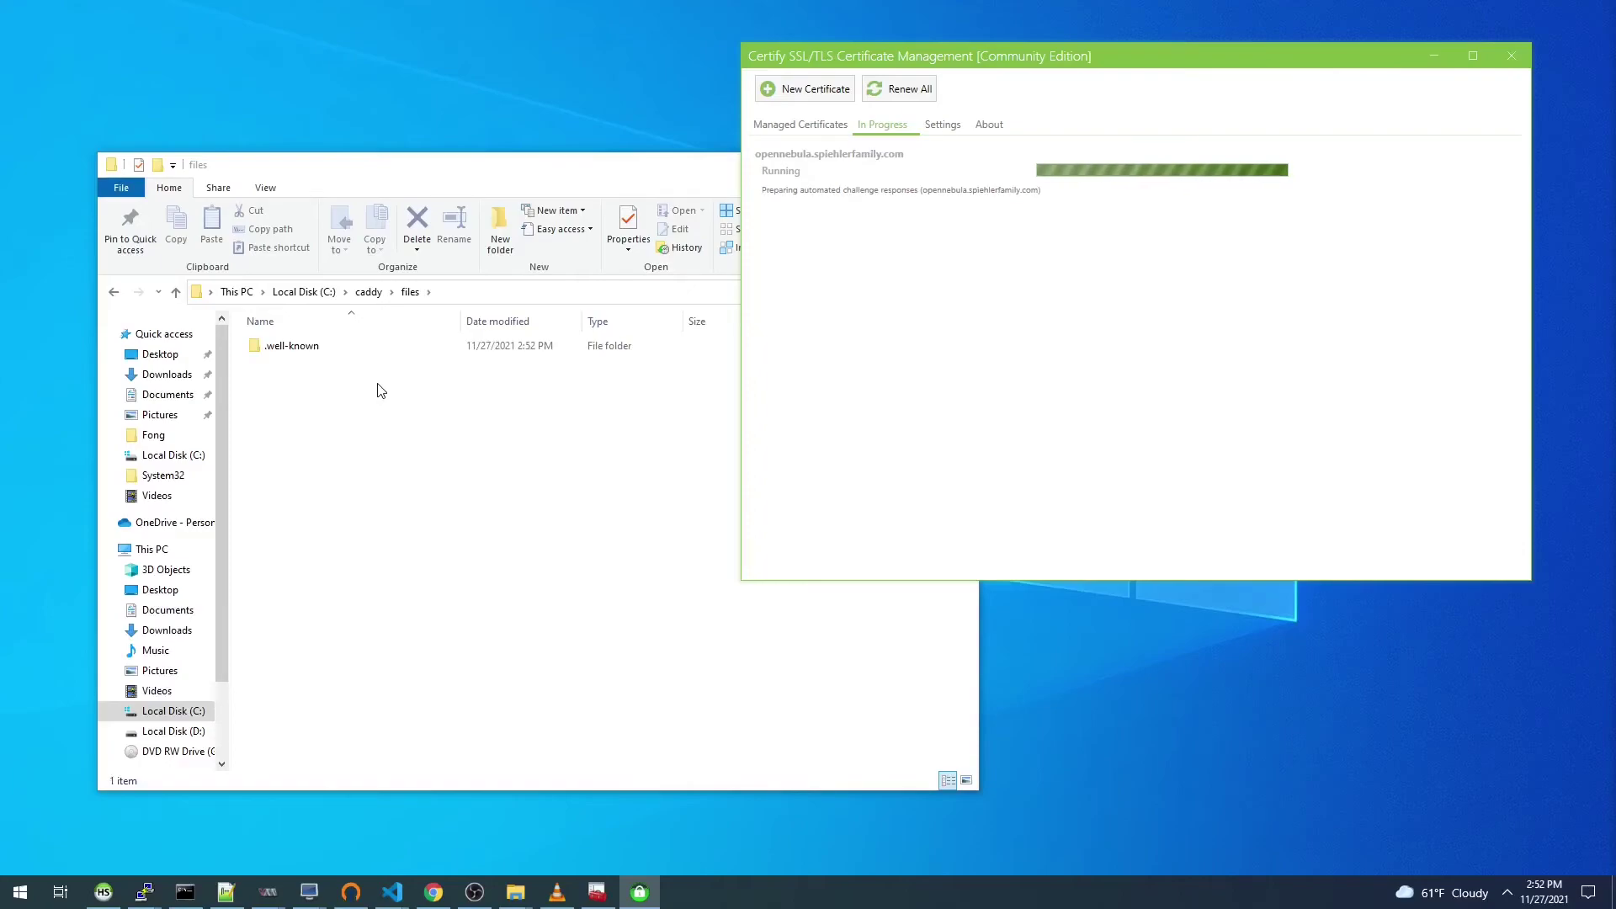
{"action": "left_click", "coordinate": [319, 348]}
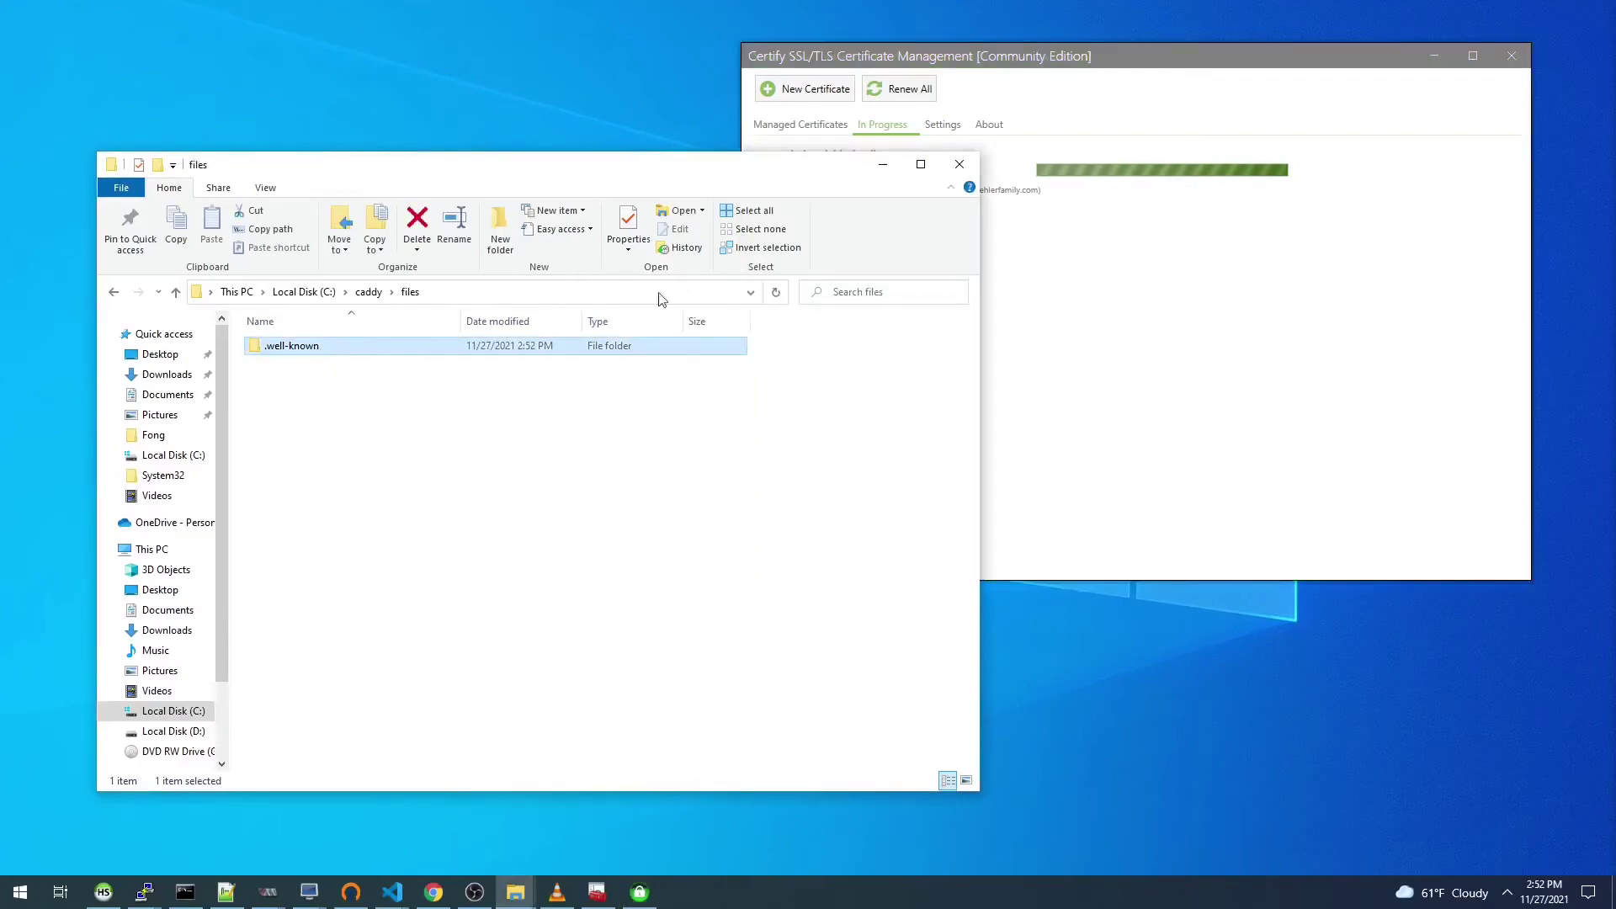
{"action": "left_click", "coordinate": [990, 58]}
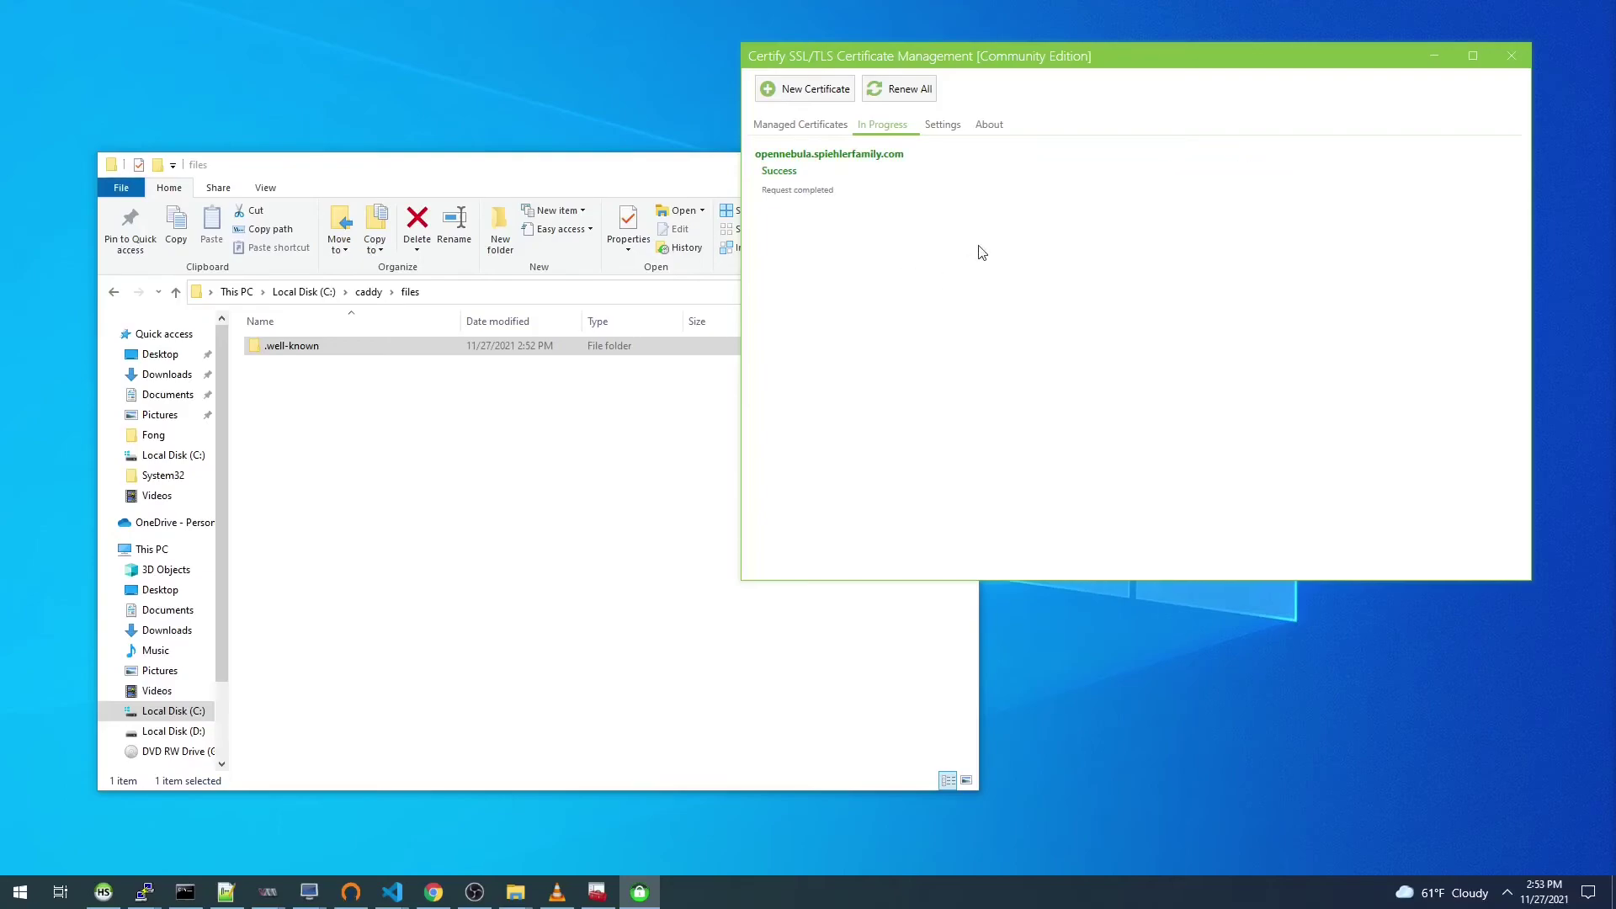
Step: Refresh Personal > Certificates to show opennebula.spiehlerfamily.com from Youtube Demo CA, expiring 11/27/2022
{"action": "left_click", "coordinate": [597, 892]}
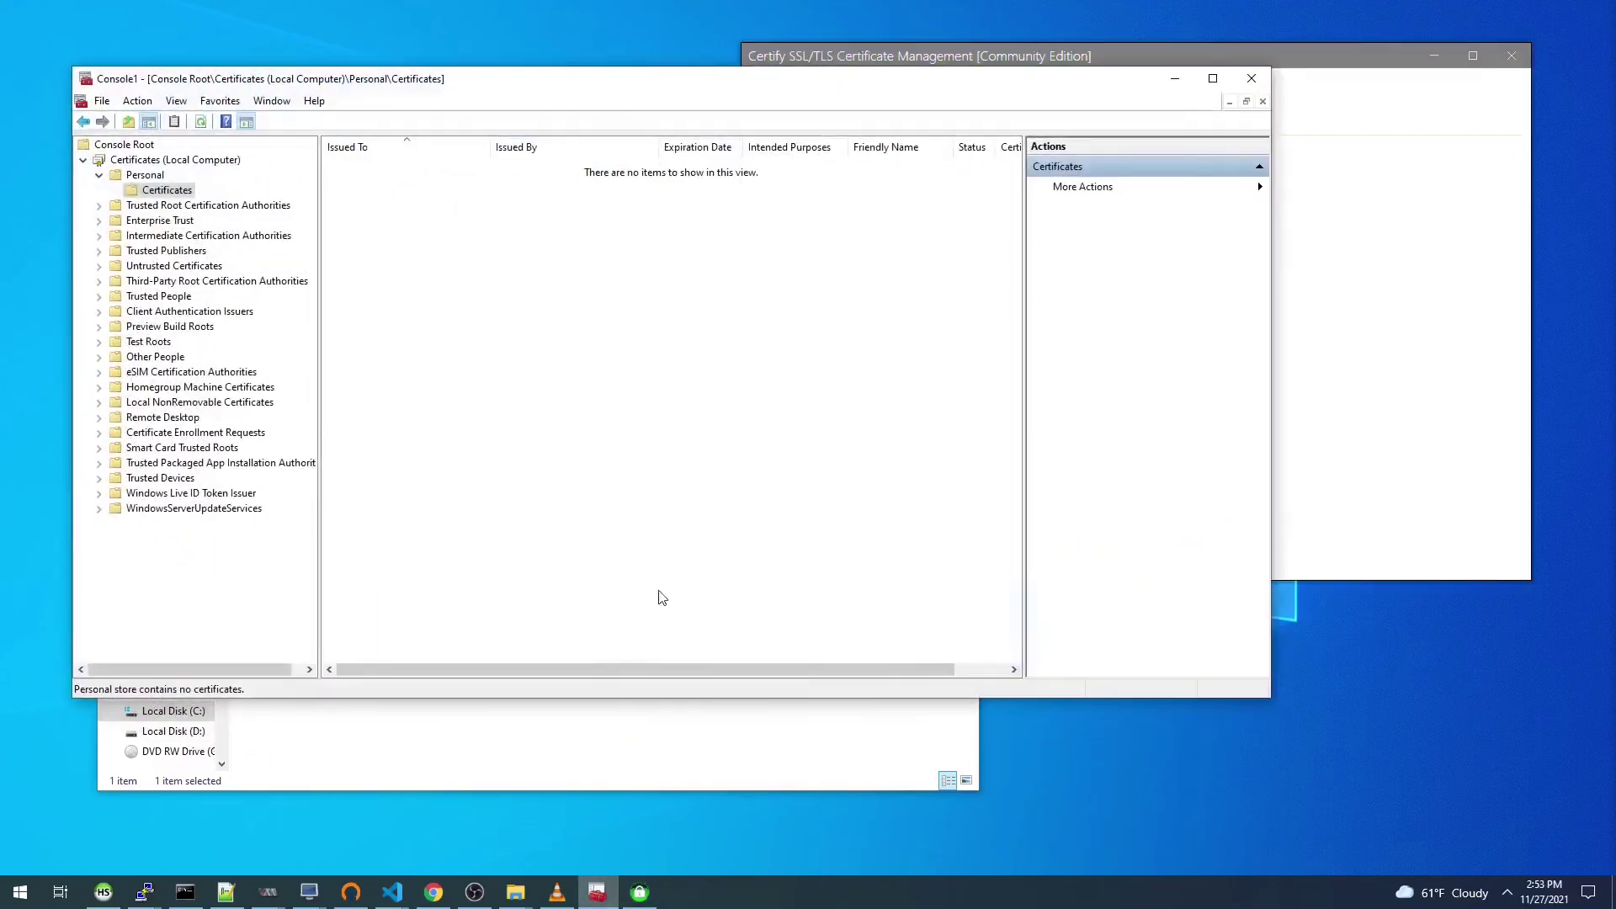
{"action": "right_click", "coordinate": [192, 196]}
{"action": "left_click", "coordinate": [226, 289]}
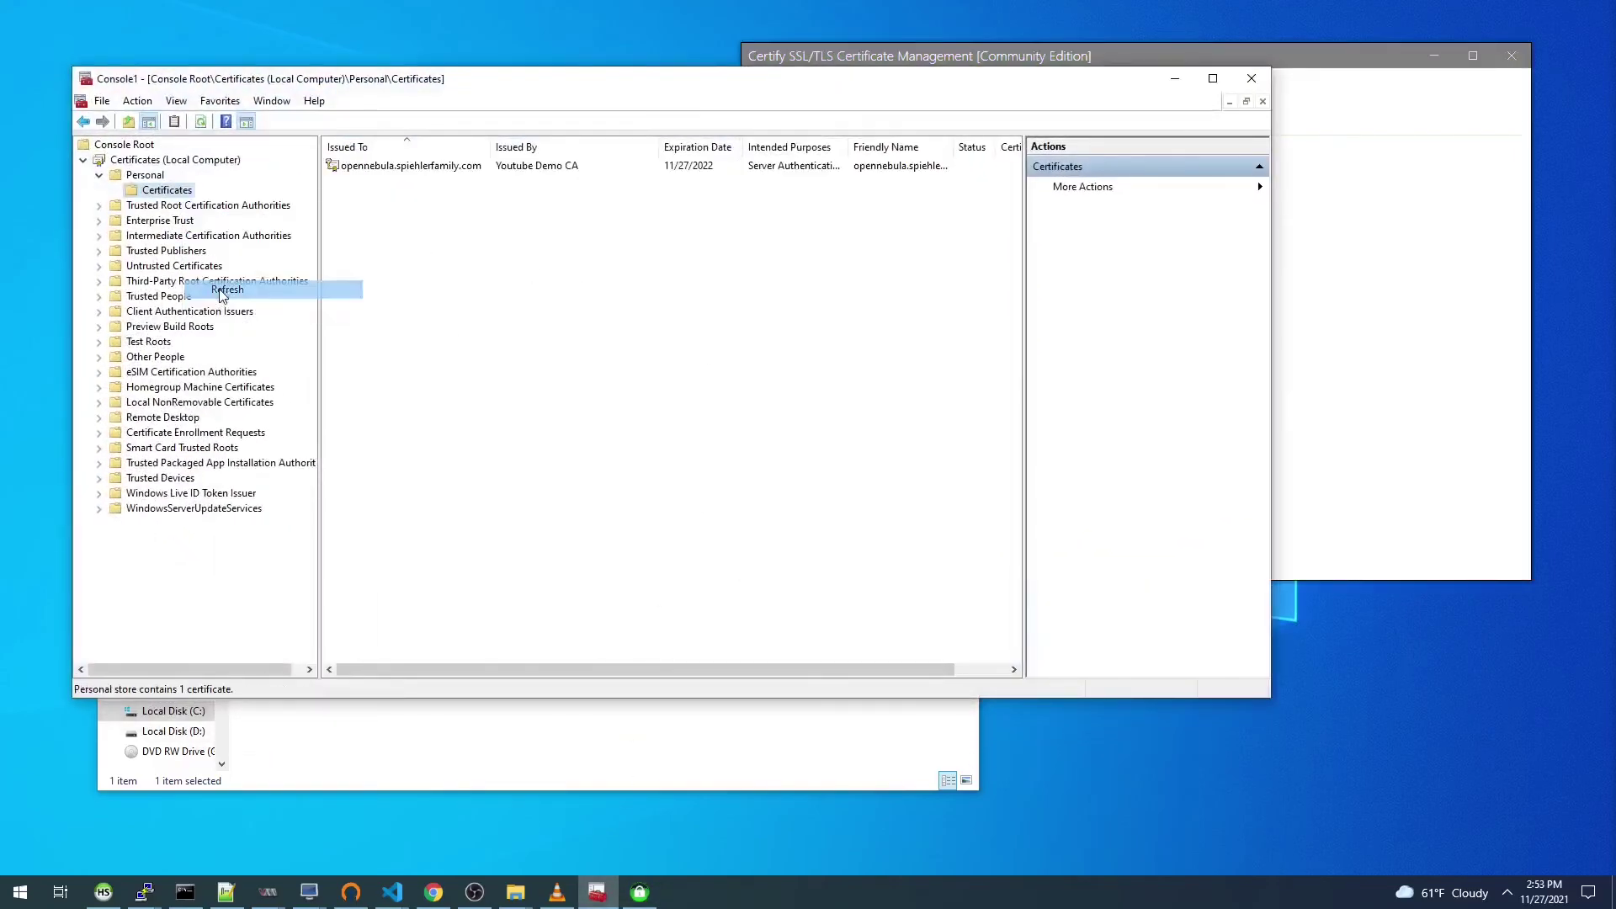
{"action": "left_click", "coordinate": [451, 256]}
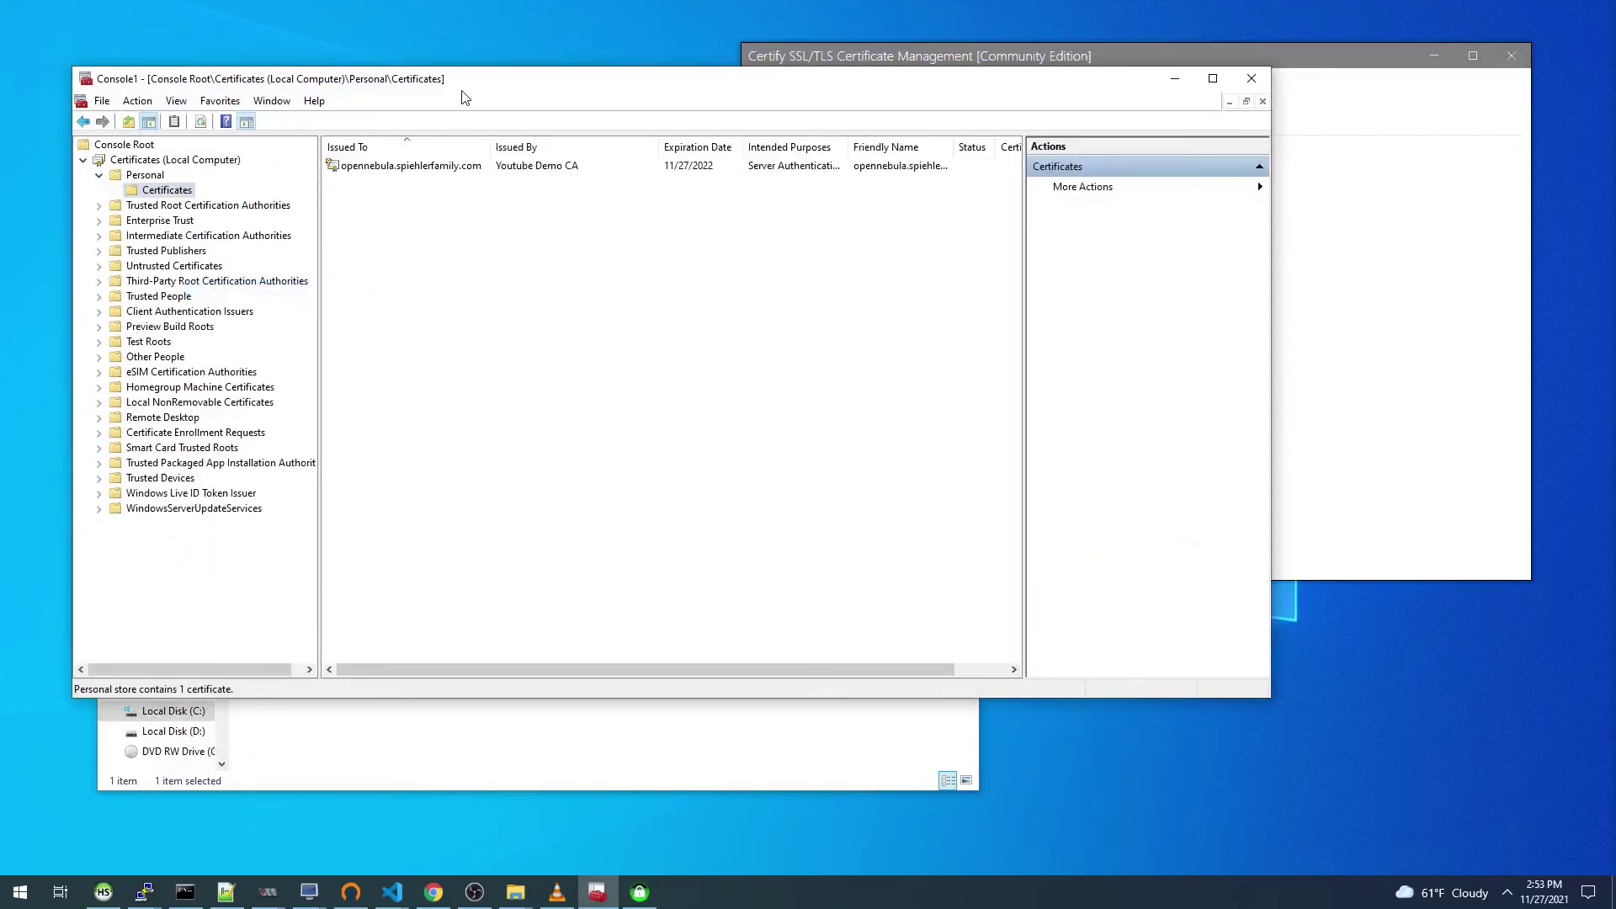
{"action": "left_click_drag", "start_coordinate": [460, 82], "coordinate": [516, 95]}
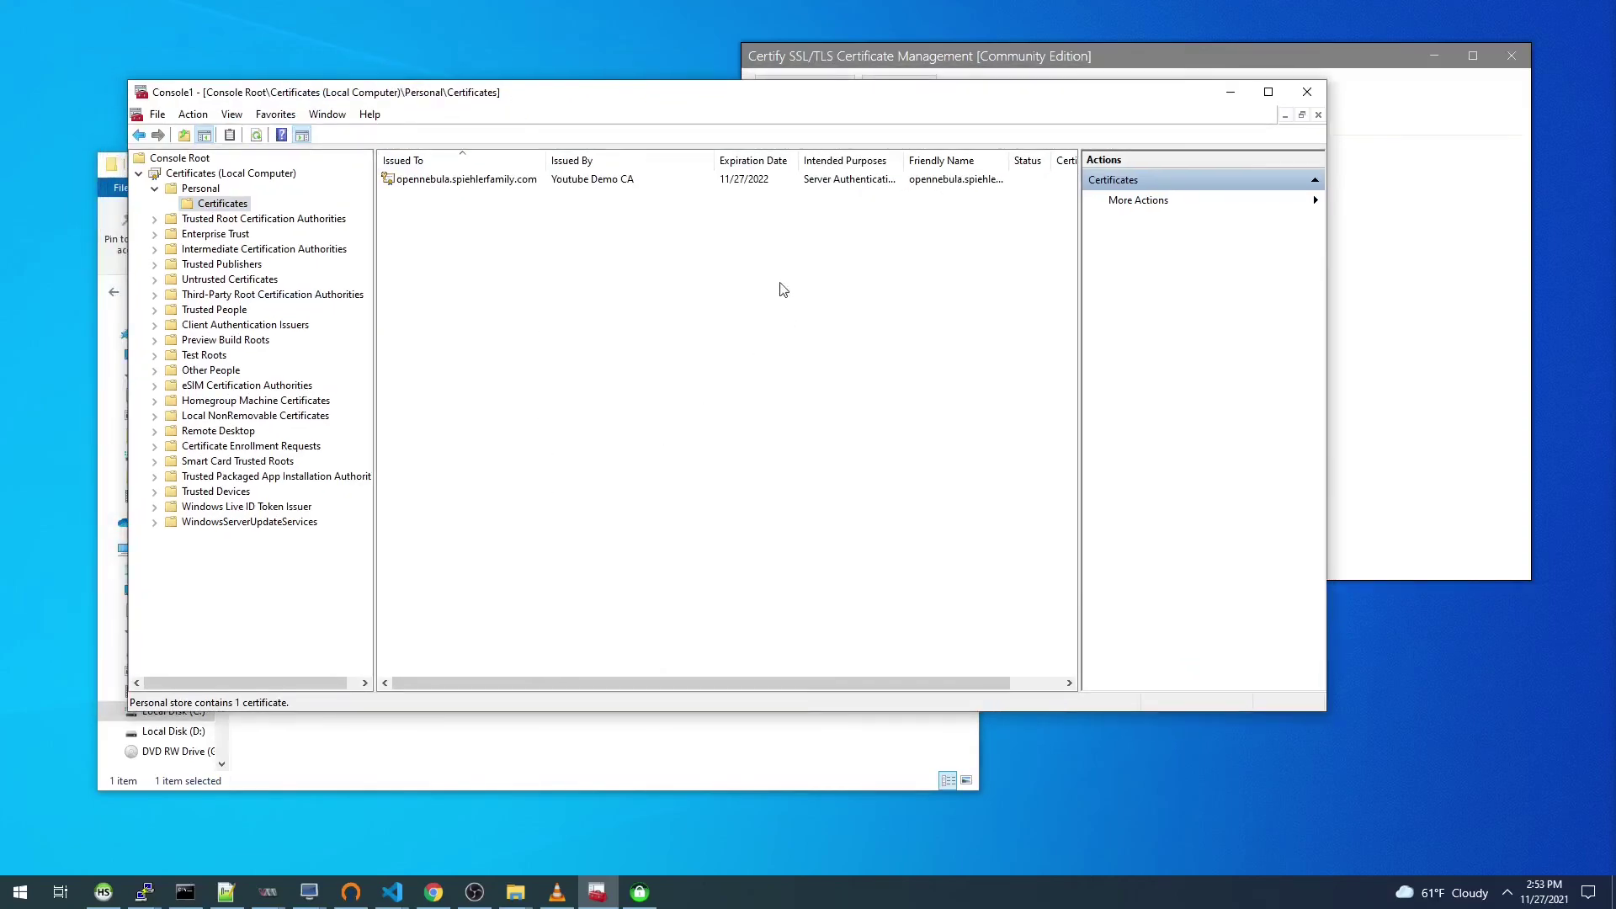
{"action": "left_click", "coordinate": [434, 892]}
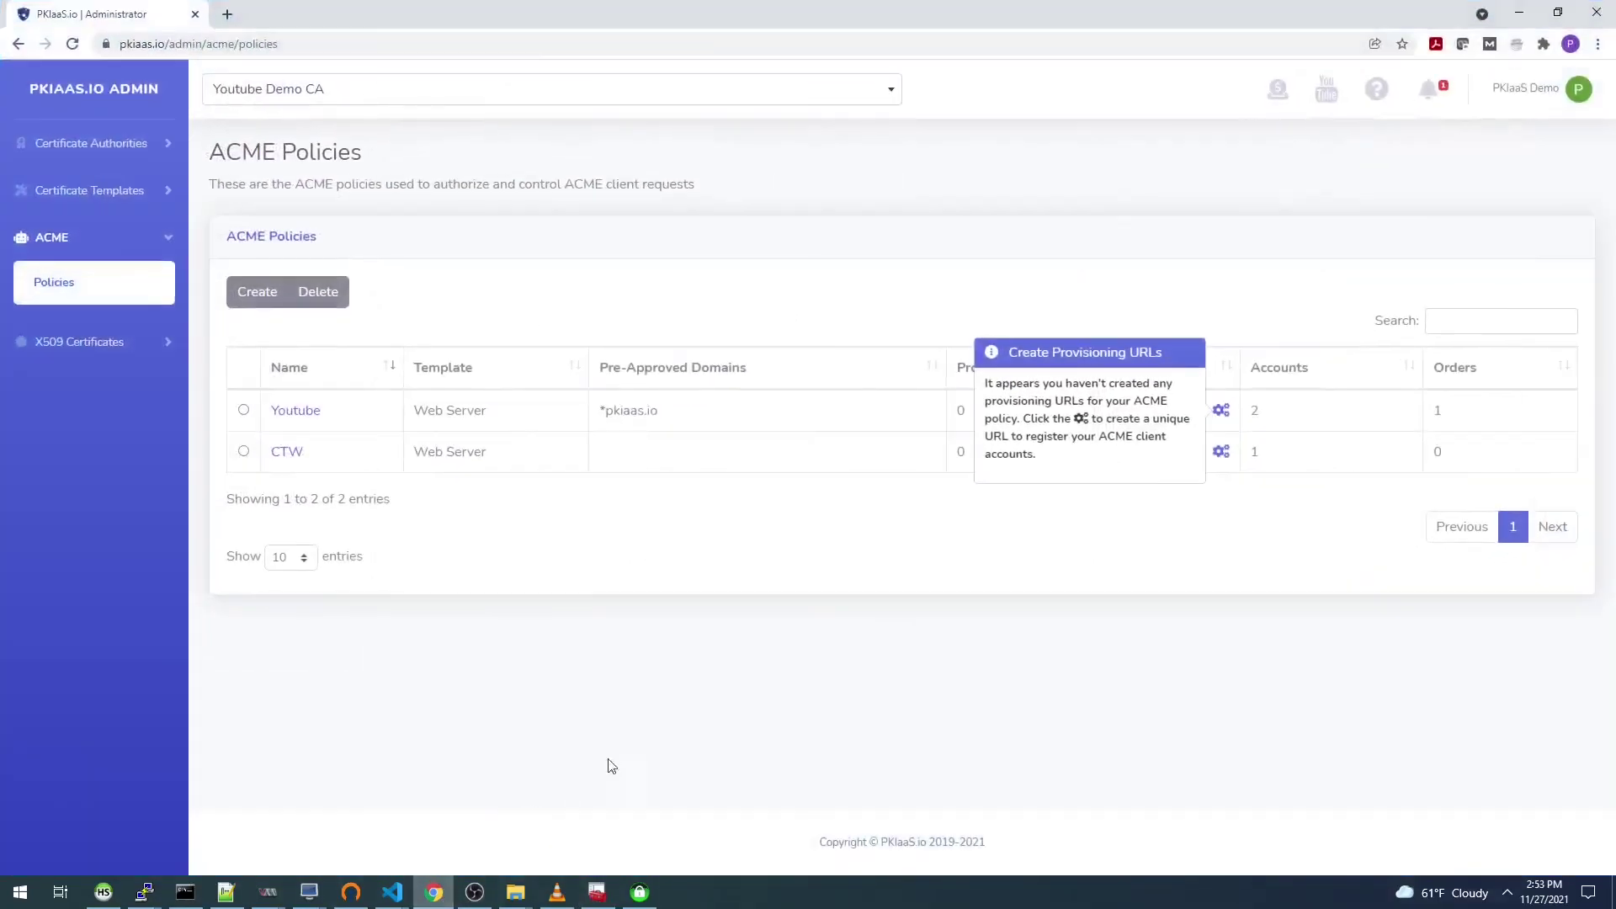
Step: Open X509 Certificates > Issued Certificates and view the opennebula.spiehlerfamily.com certificate's details
{"action": "left_click", "coordinate": [59, 282]}
{"action": "double_click", "coordinate": [1438, 452]}
{"action": "left_click", "coordinate": [107, 345]}
{"action": "left_click", "coordinate": [99, 366]}
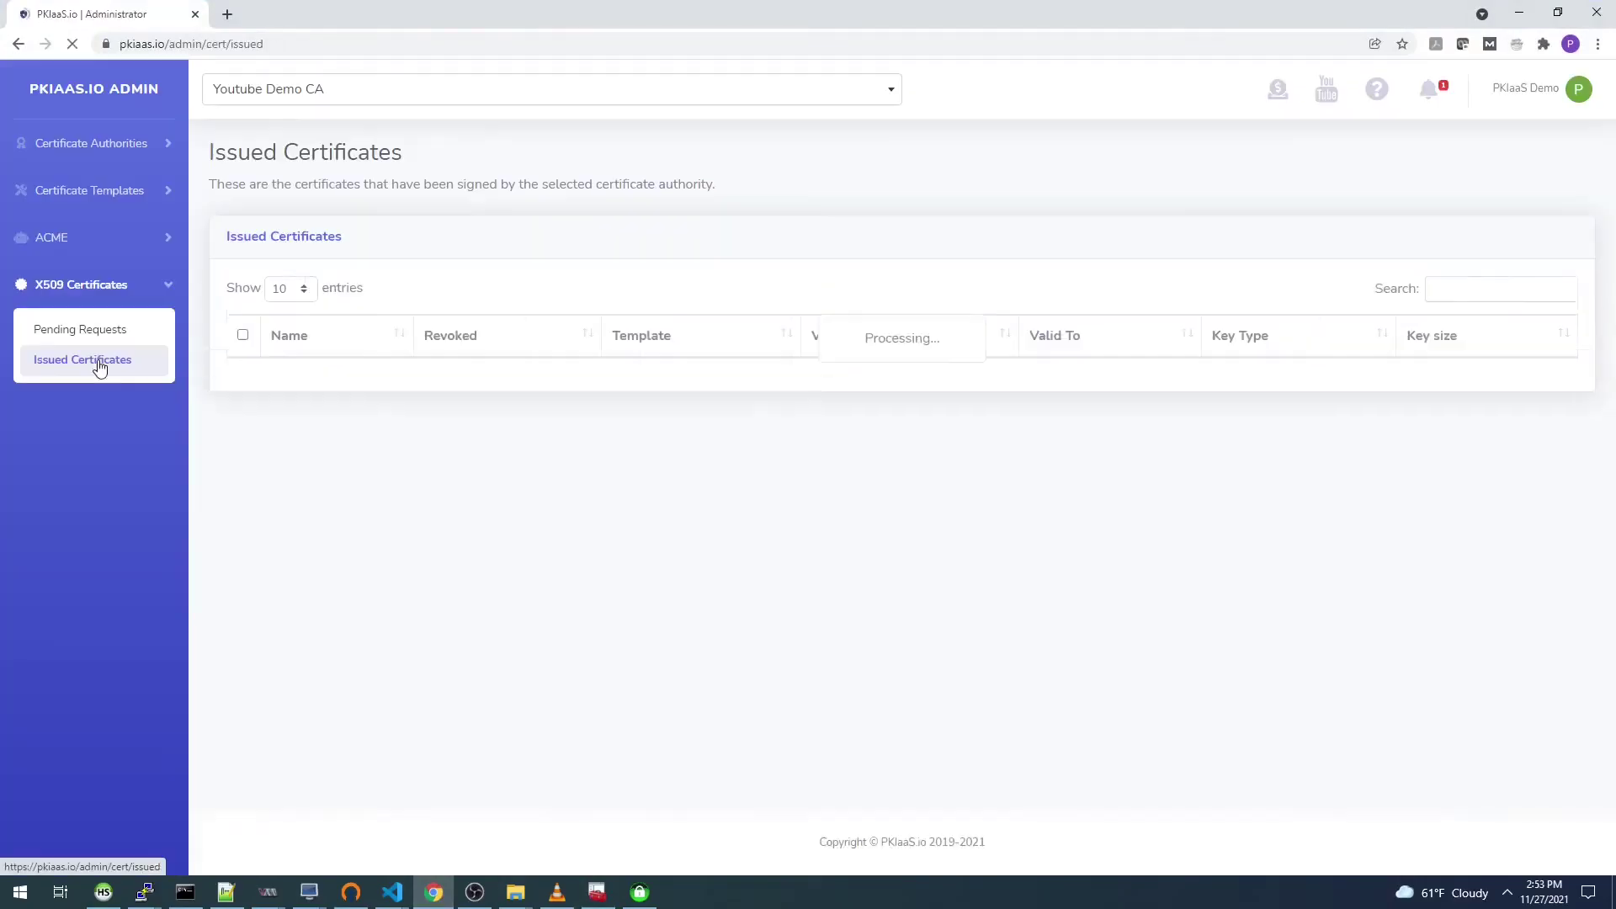
{"action": "left_click", "coordinate": [317, 379]}
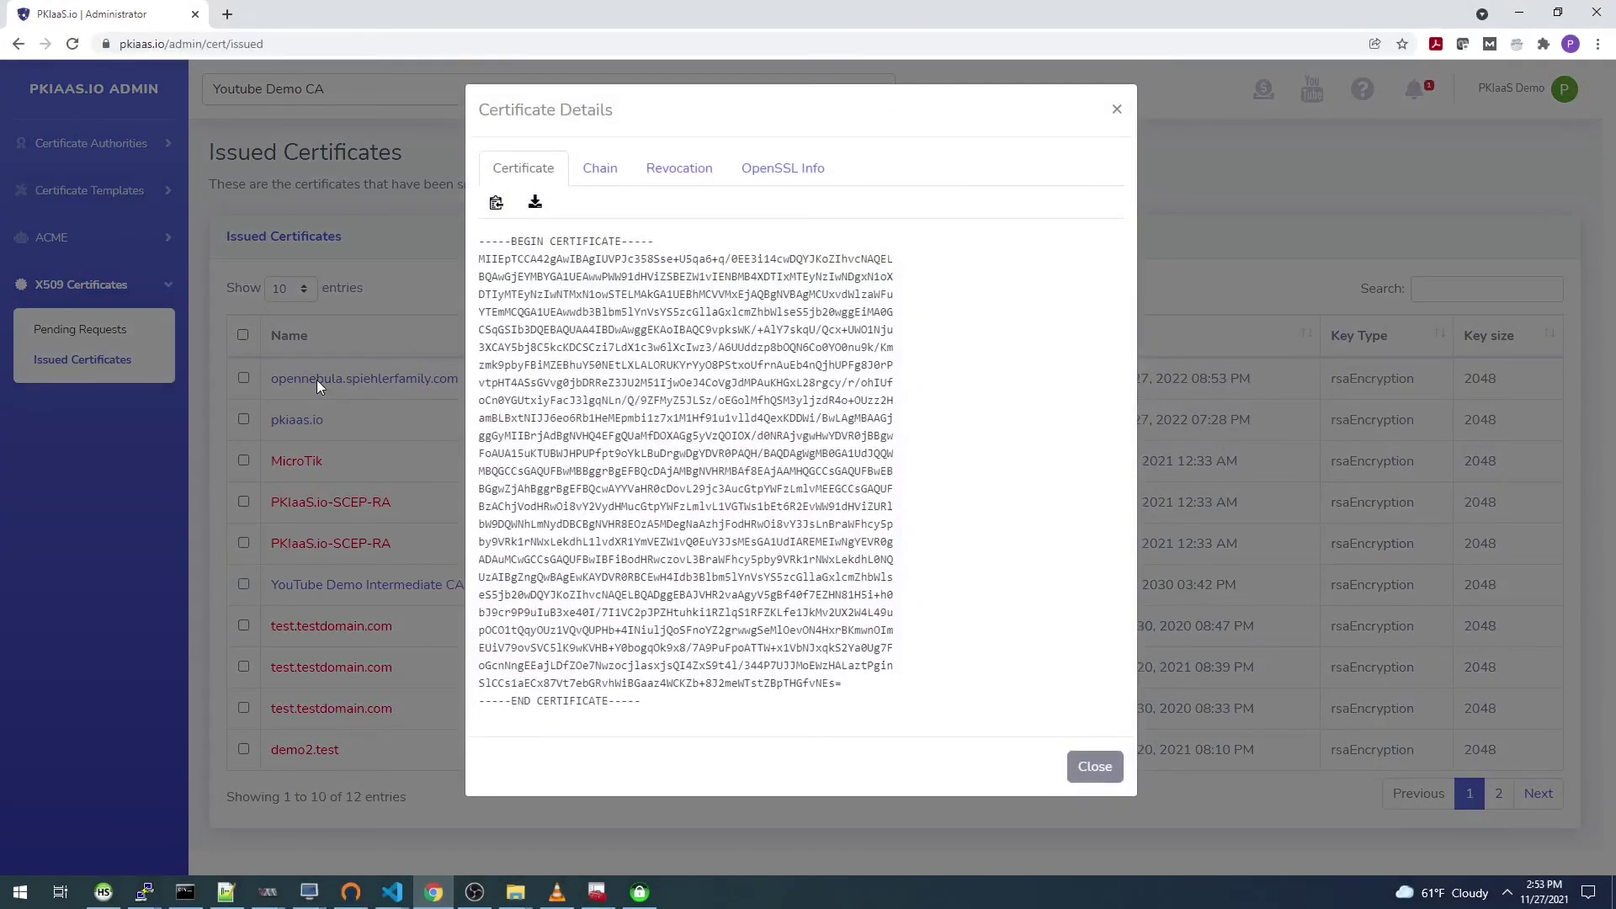